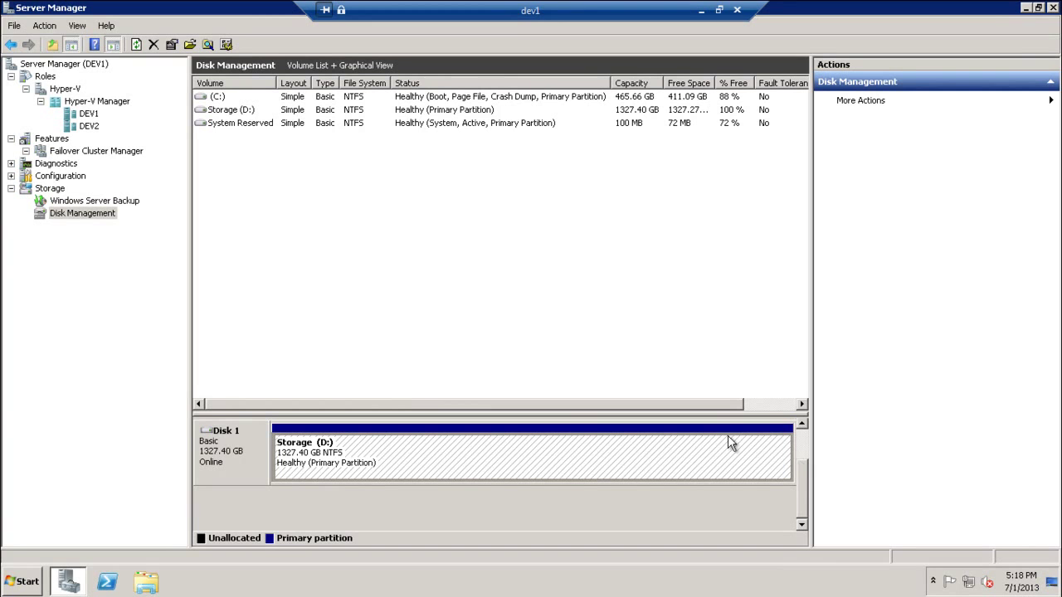
# - Run the starwind_native_san installer from the StarwindInstall folder on the desktop
pyautogui.click(1028, 7)
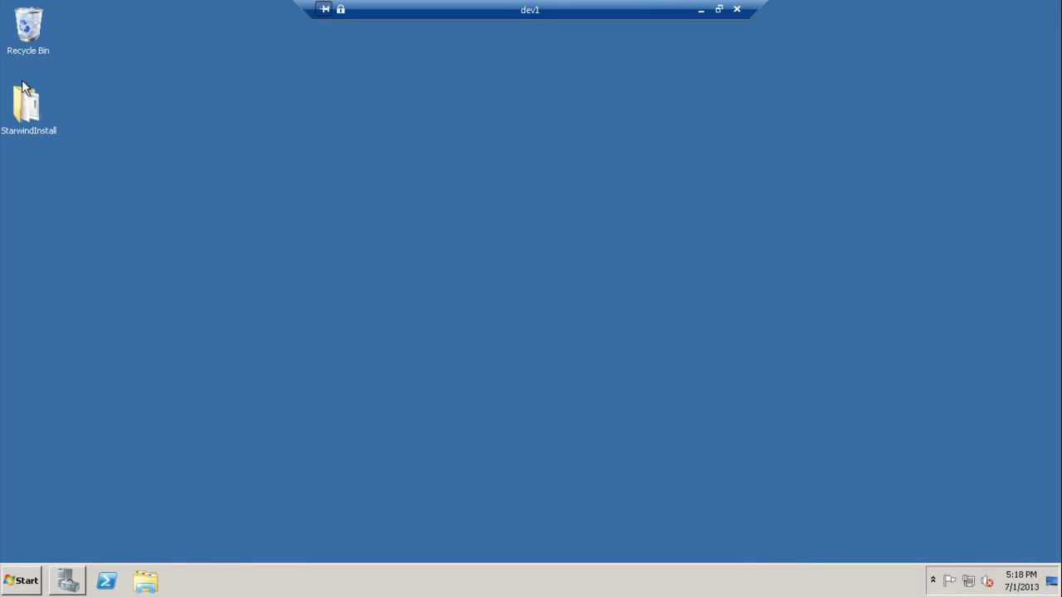
pyautogui.doubleClick(26, 105)
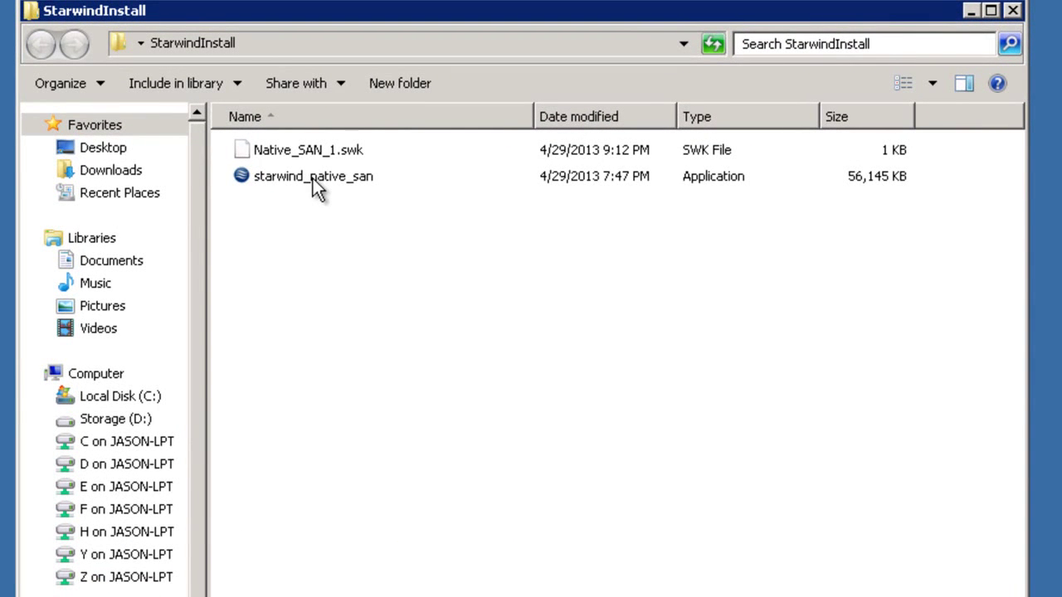
pyautogui.doubleClick(313, 179)
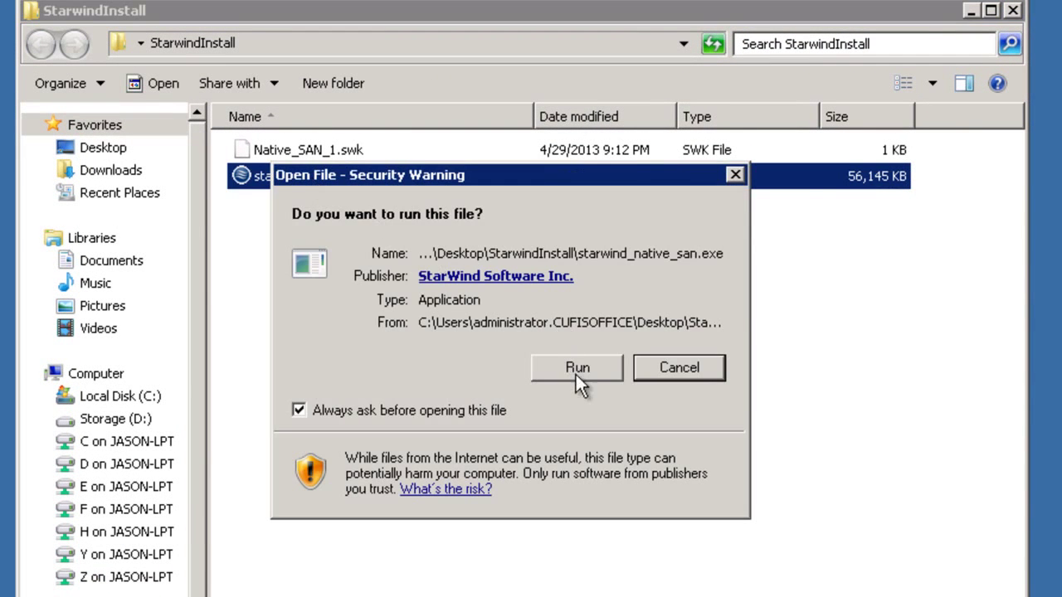
pyautogui.click(576, 370)
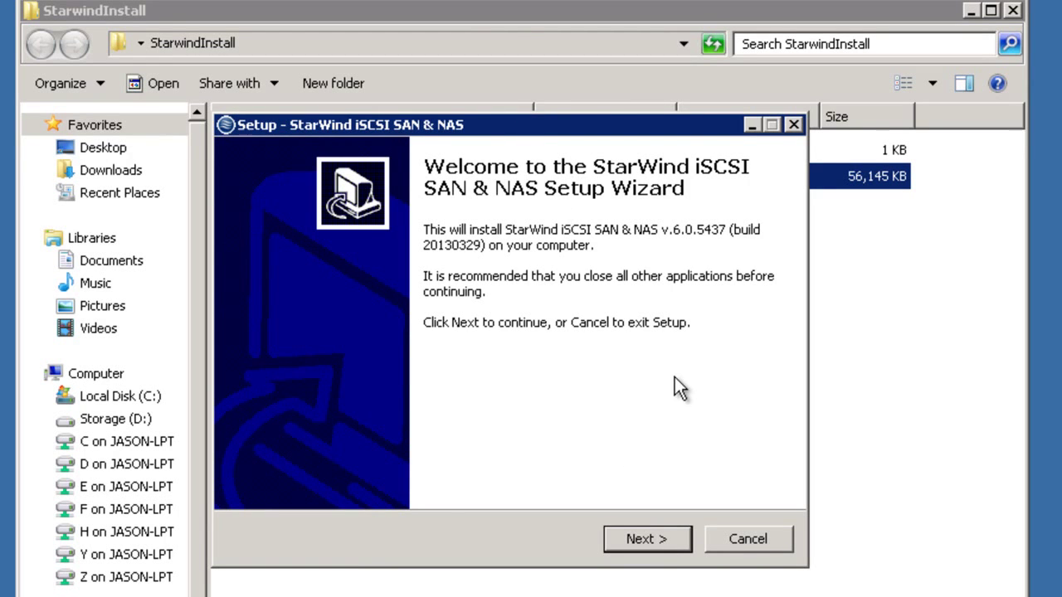
# - Accept the StarWind iSCSI SAN & NAS license agreement and proceed past the version information page
pyautogui.click(659, 533)
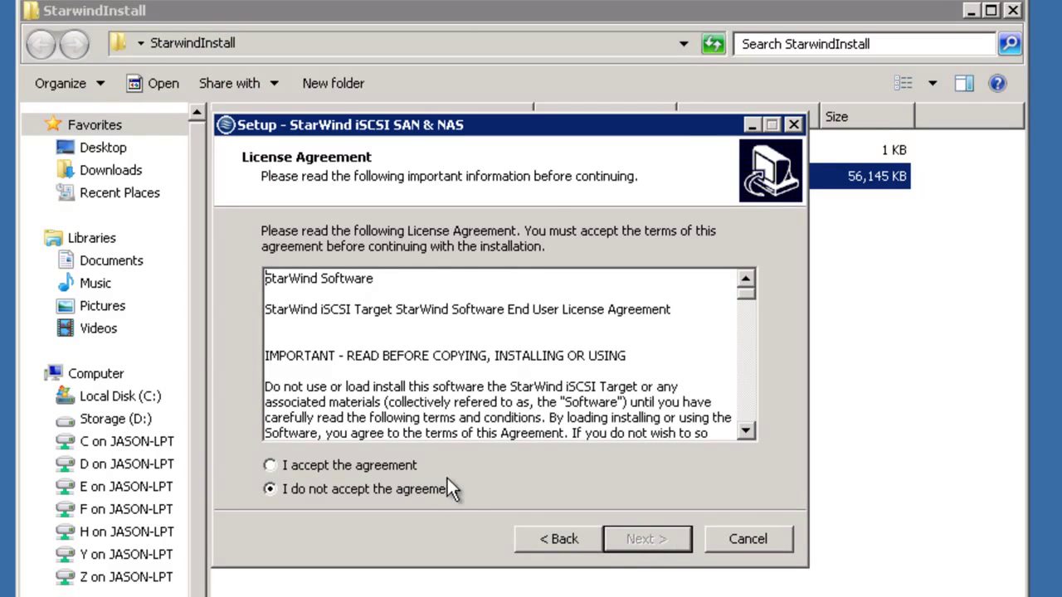
pyautogui.click(332, 466)
pyautogui.click(639, 543)
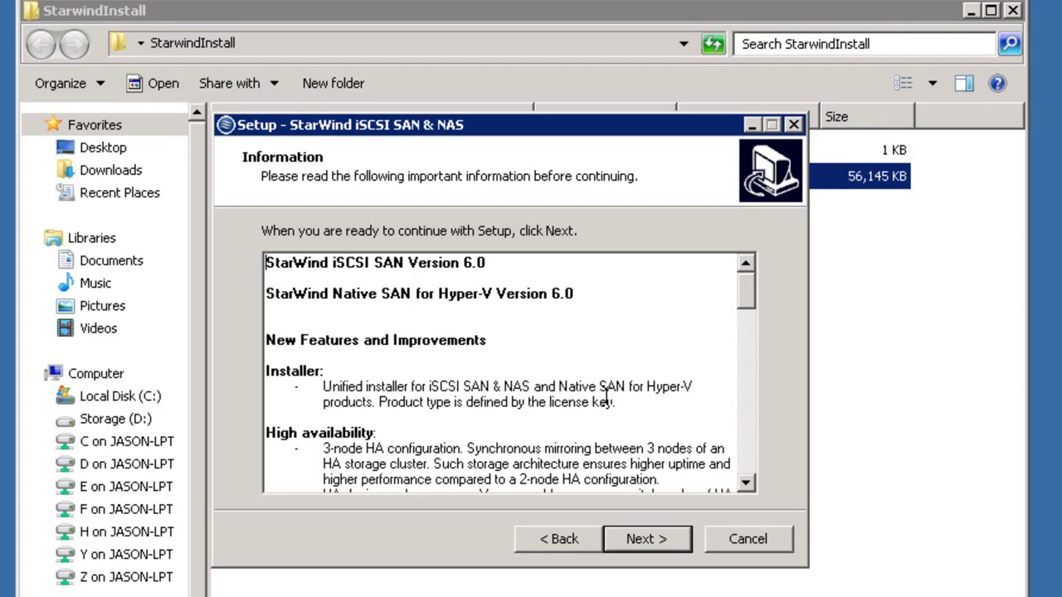
pyautogui.click(662, 539)
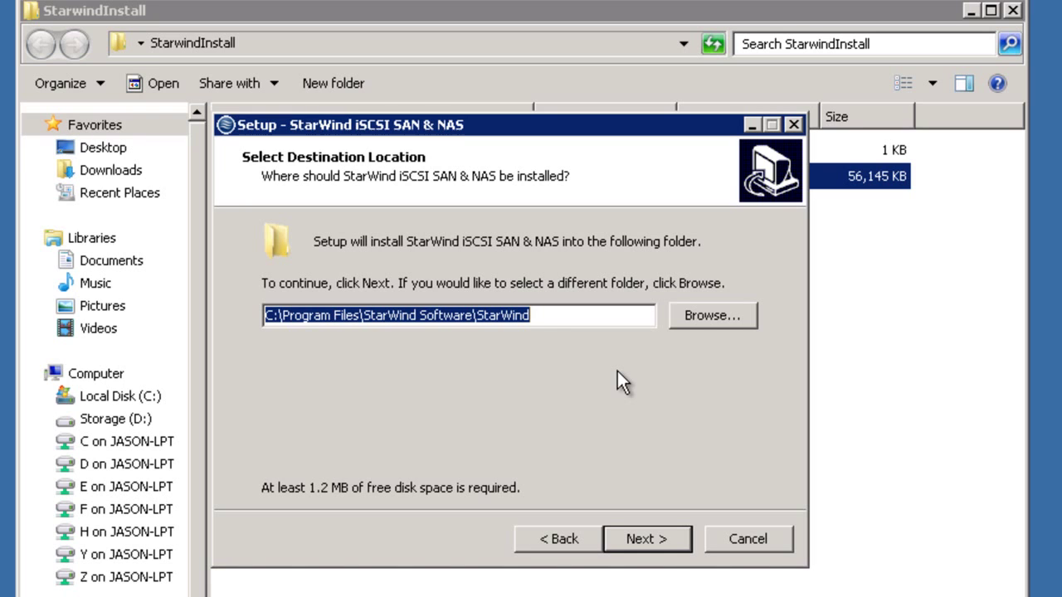
# - Run a full installation to the default StarWind folder with a desktop icon, then finish setup and launch the Management Console
pyautogui.click(662, 539)
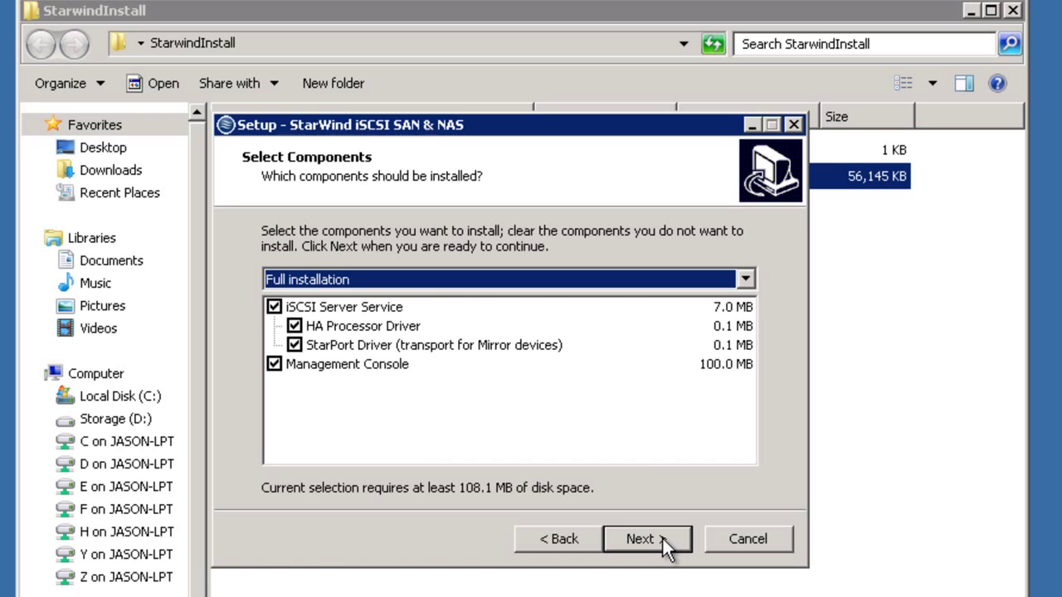
pyautogui.click(662, 537)
pyautogui.click(662, 537)
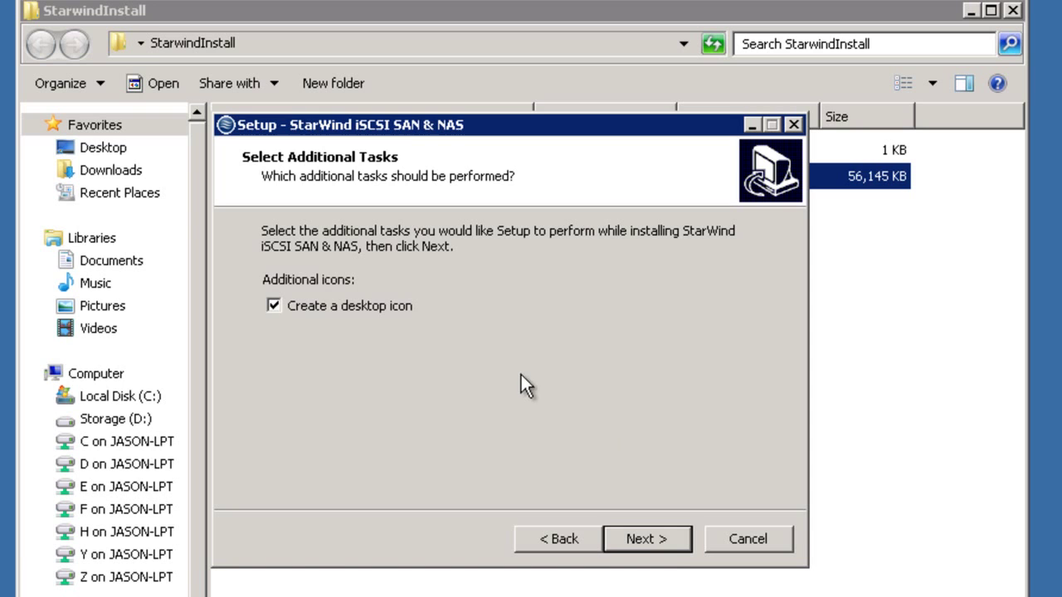
pyautogui.click(662, 541)
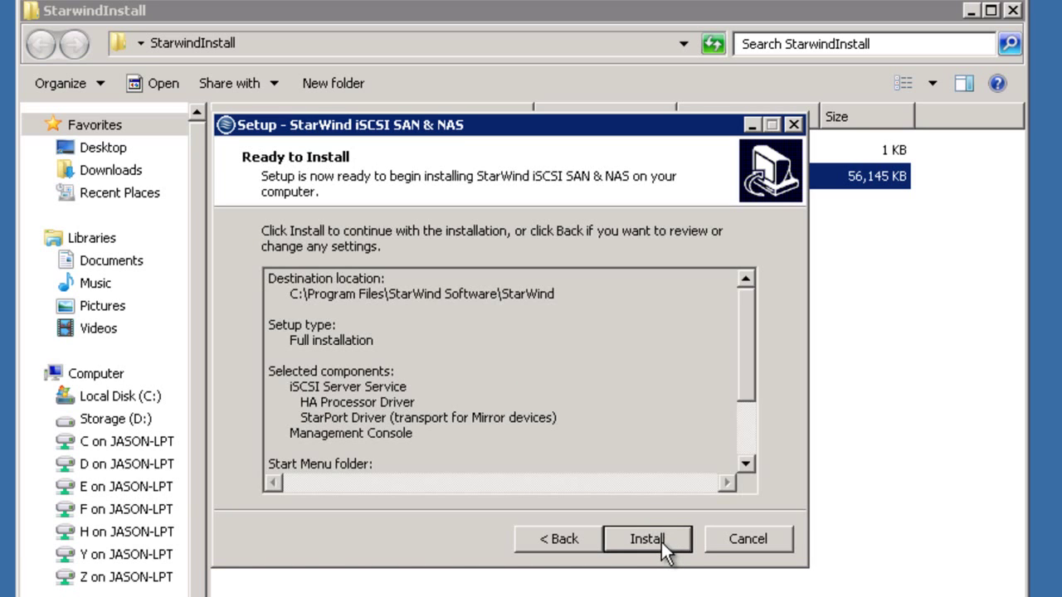
pyautogui.click(661, 541)
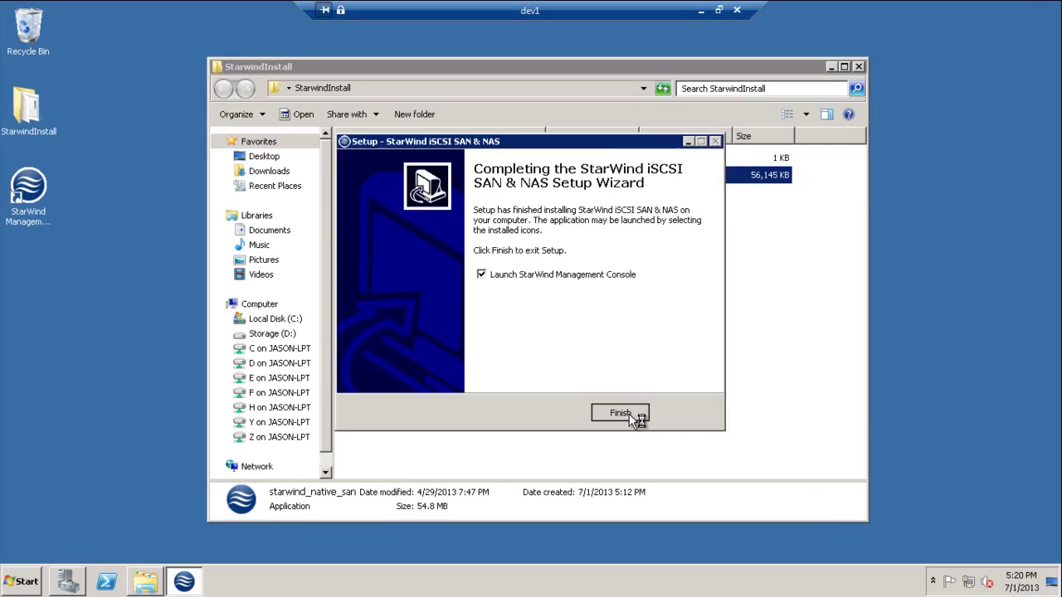
pyautogui.click(662, 542)
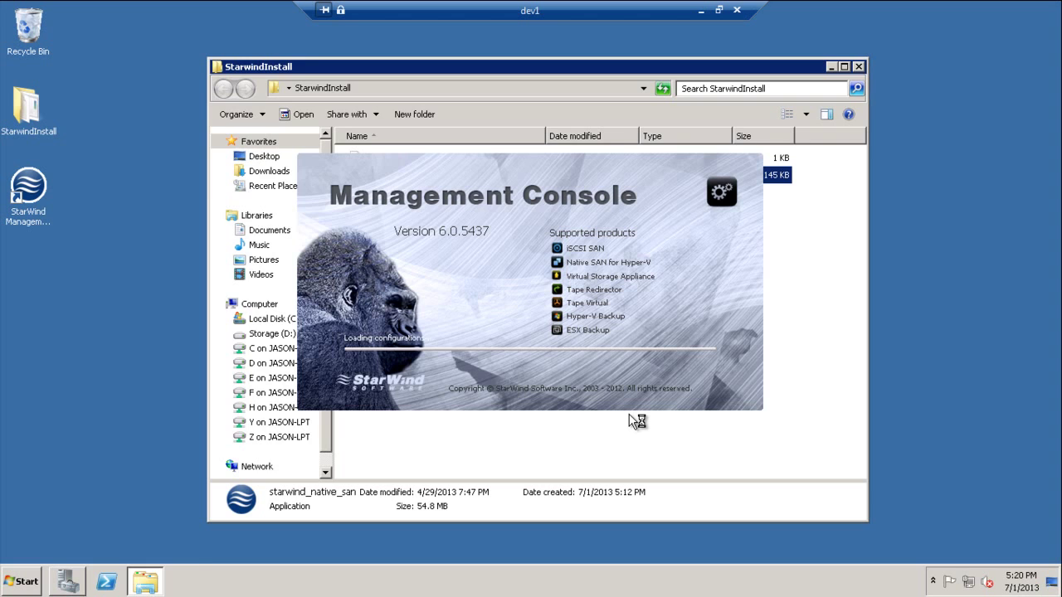
# - Add a StarWind server with host 10.1.1.2 on port 3261
pyautogui.click(243, 133)
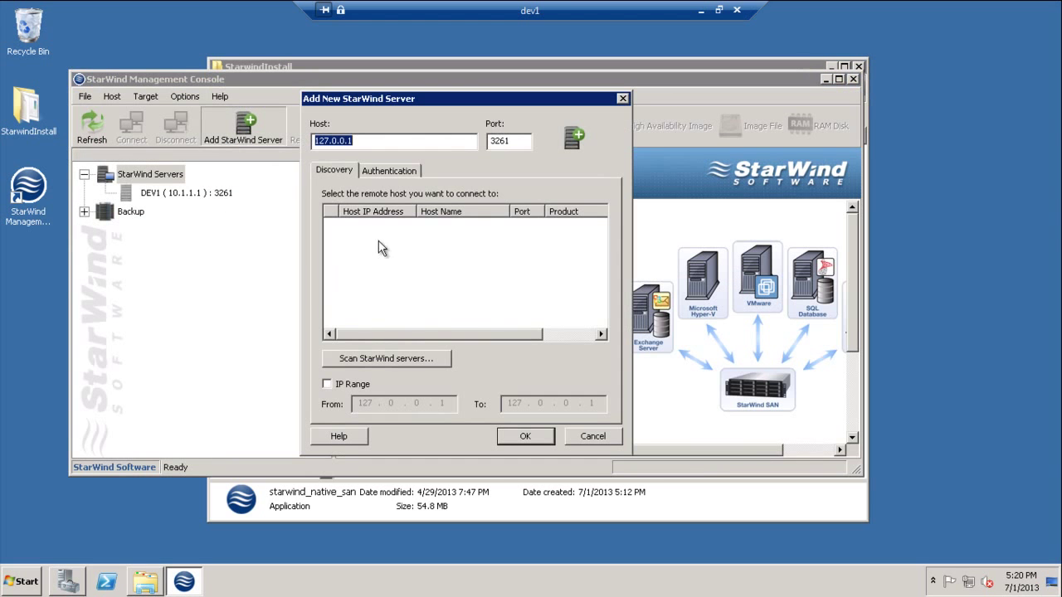
pyautogui.write('10')
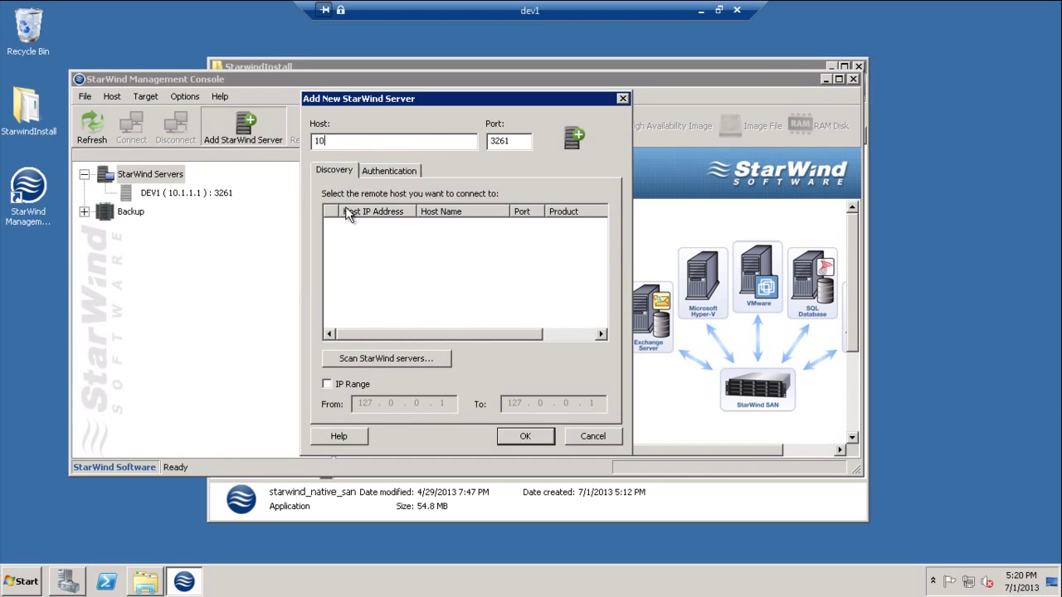
pyautogui.write('.1.1.2')
pyautogui.press('Return')
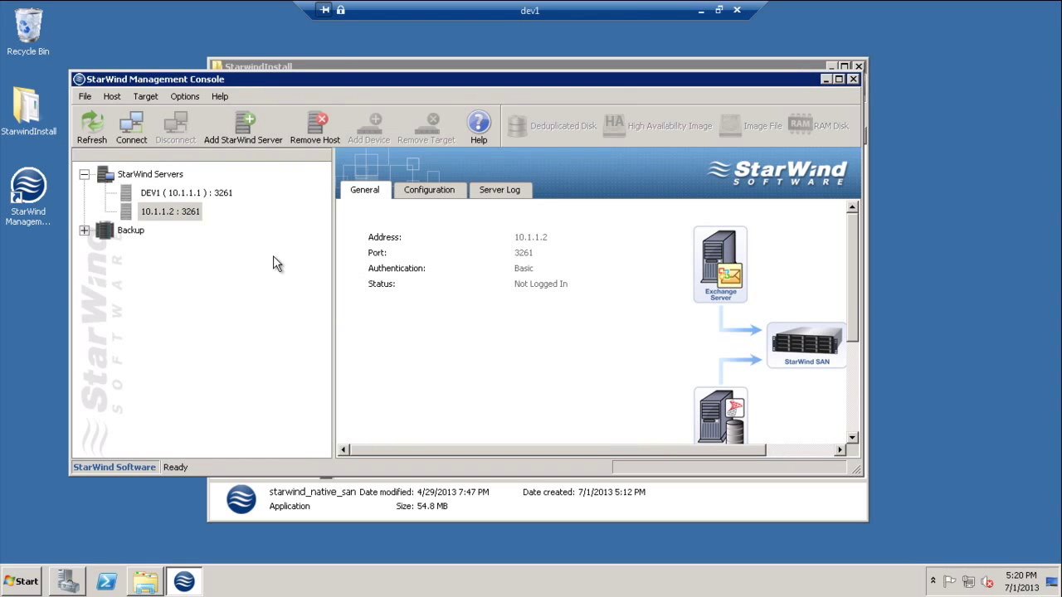
# - Connect to the 10.1.1.2 and DEV1 servers and maximize the console window
pyautogui.doubleClick(148, 210)
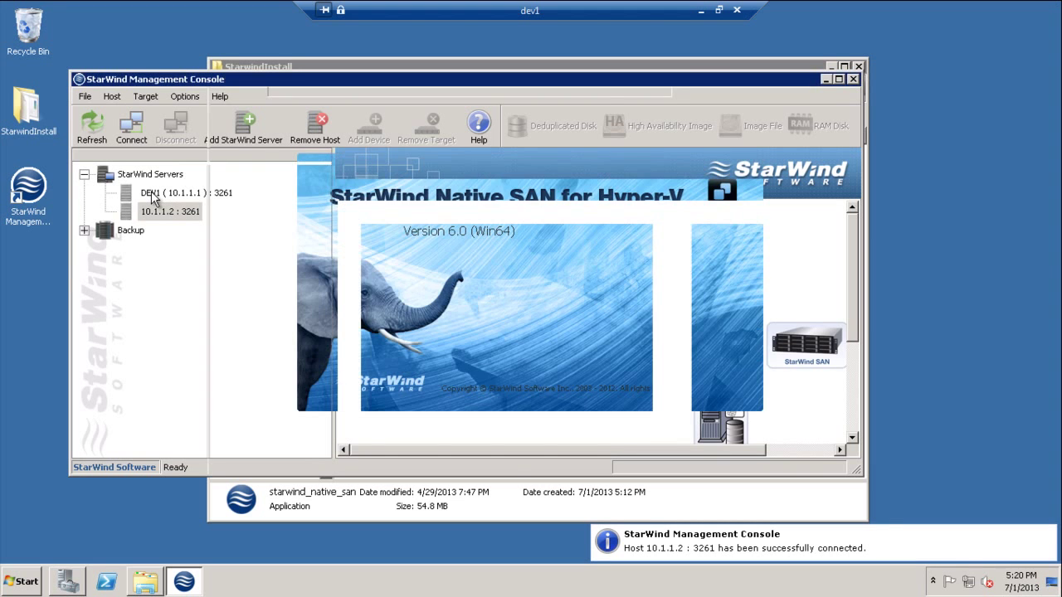
pyautogui.doubleClick(151, 193)
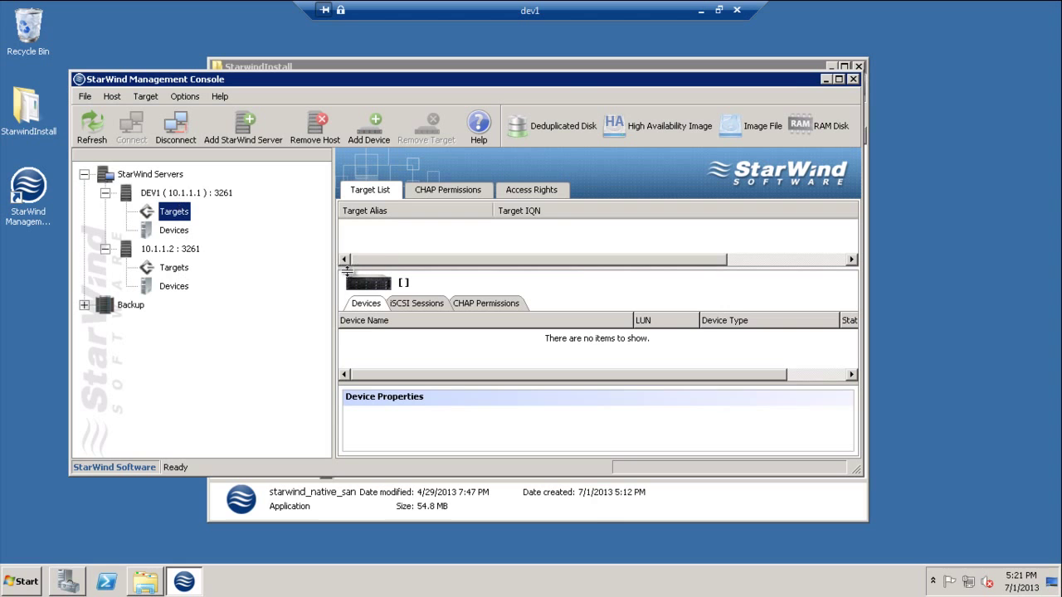
pyautogui.click(838, 79)
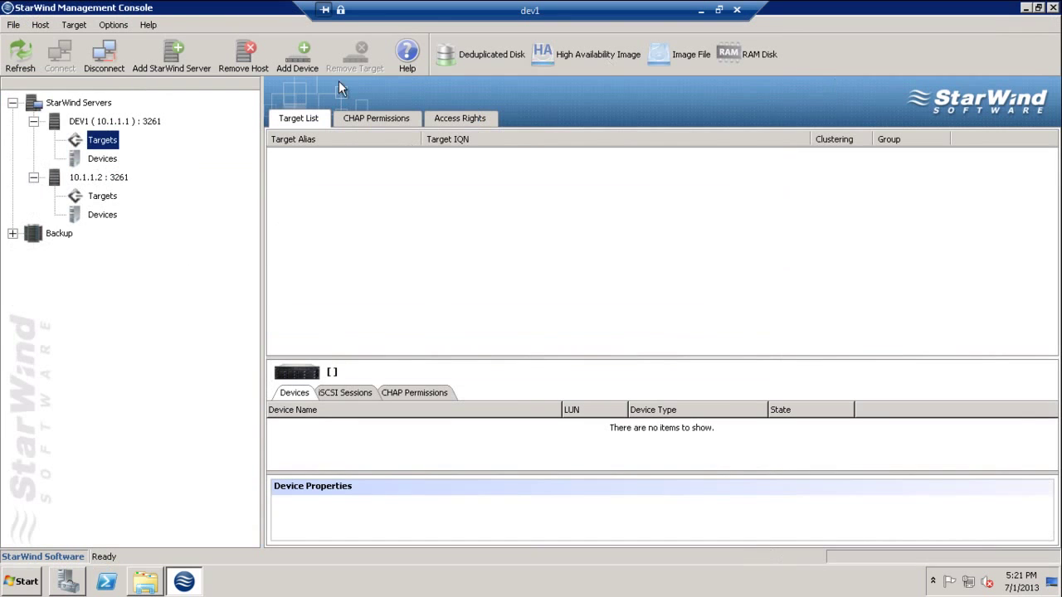
# - Check the target list of 10.1.1.2 and the device lists of both servers
pyautogui.click(100, 203)
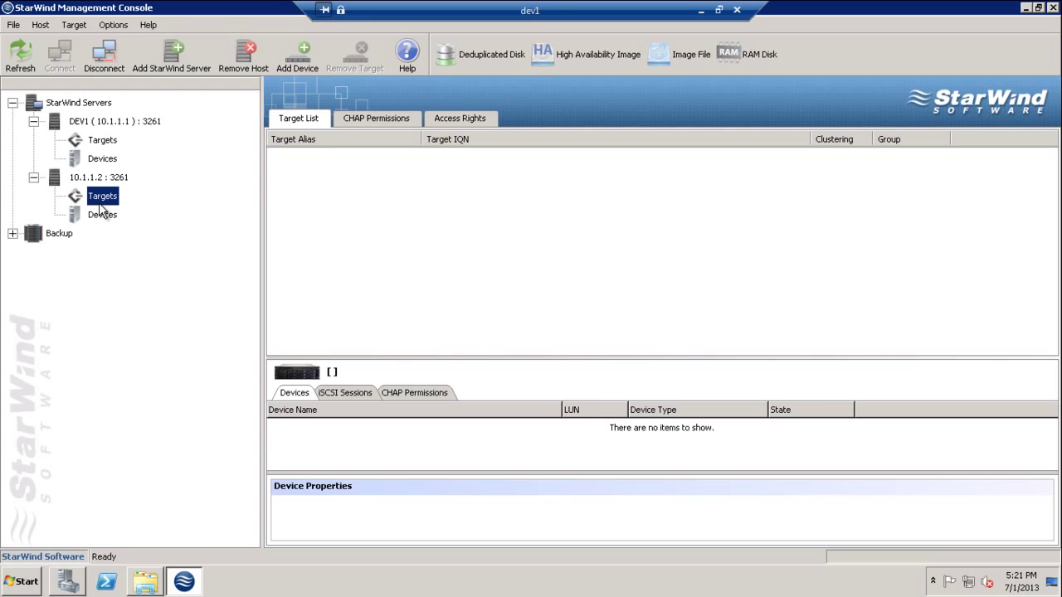
pyautogui.click(102, 161)
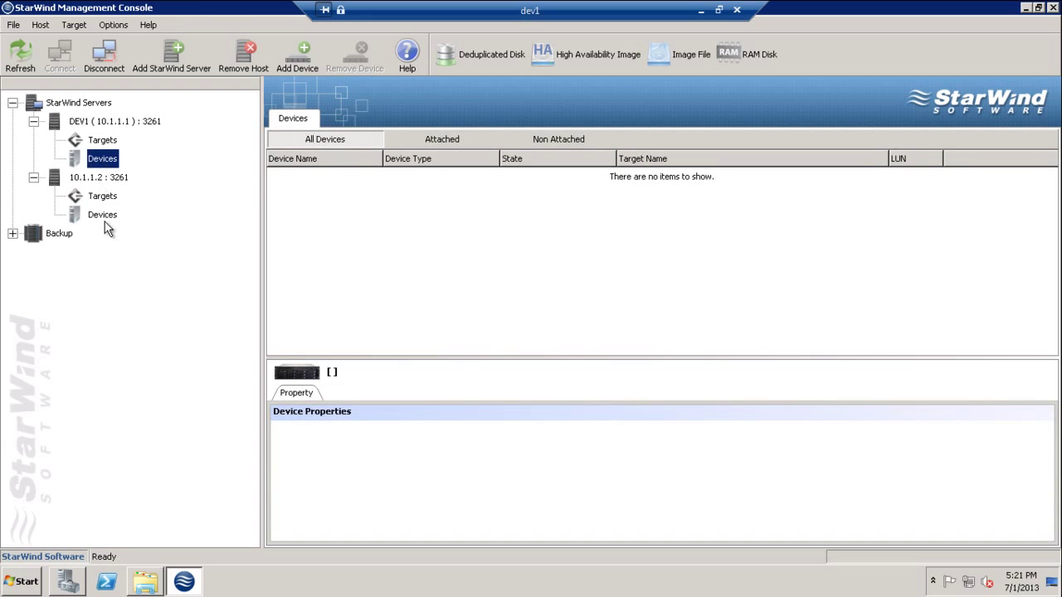
pyautogui.click(103, 217)
# - Start adding a High Availability Device on DEV1 and specify 10.1.1.2 as its partner node with default credentials
pyautogui.click(101, 141)
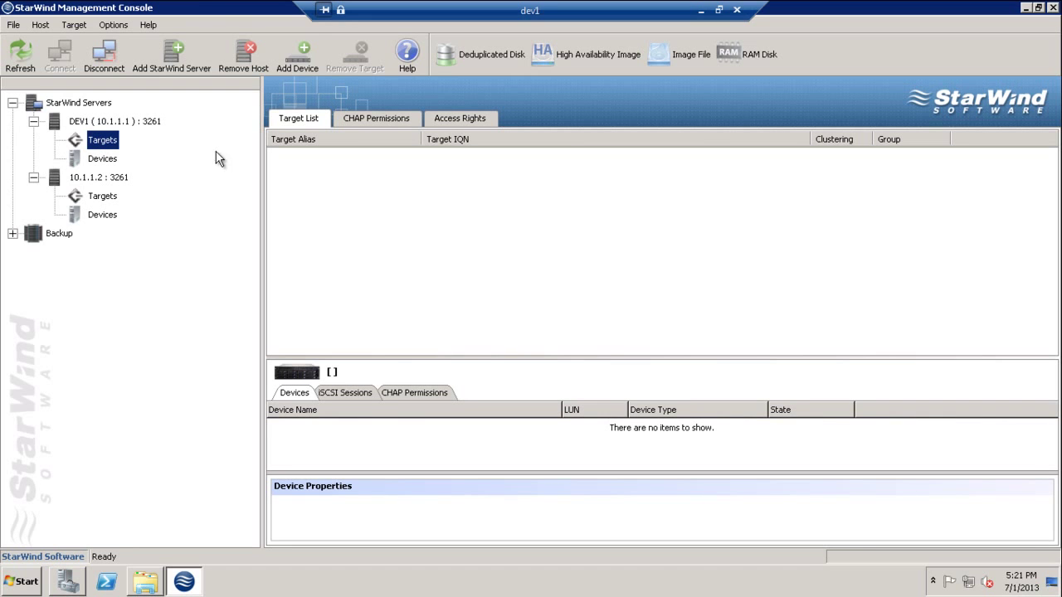
pyautogui.click(296, 63)
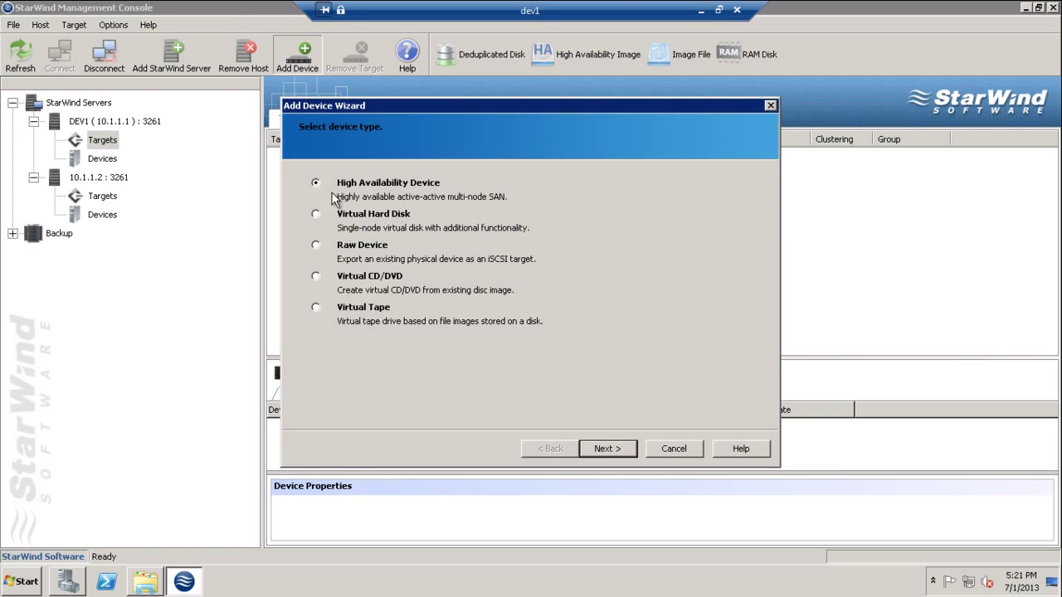
pyautogui.click(615, 452)
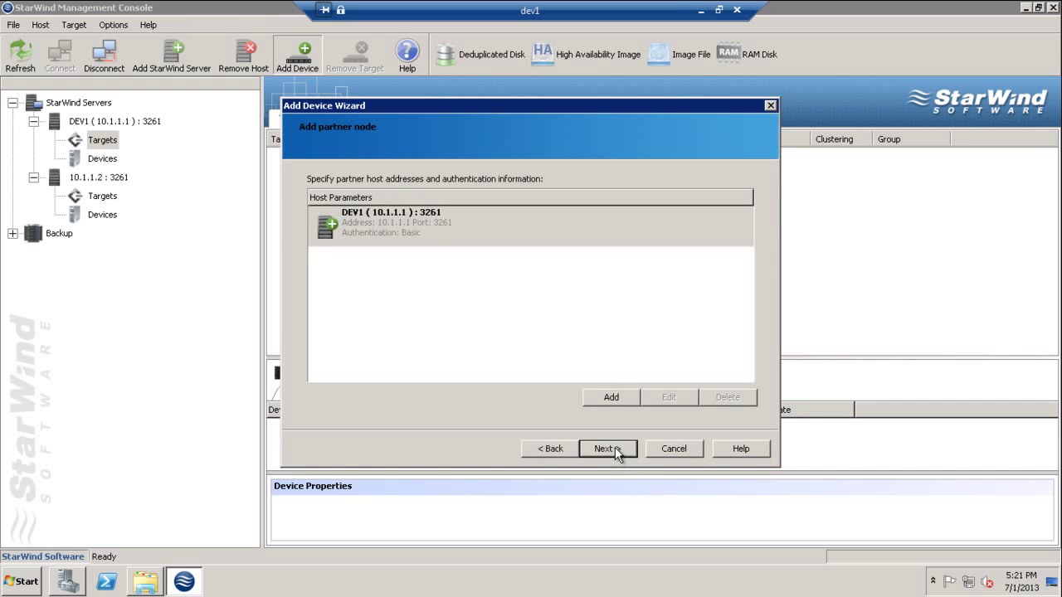
pyautogui.click(614, 398)
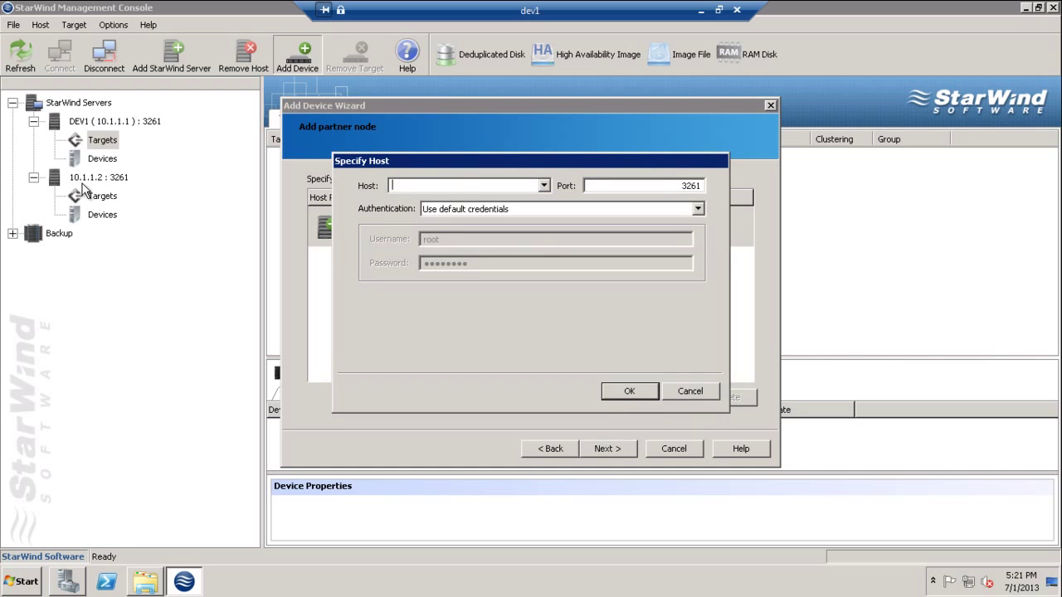
pyautogui.write('10.1.1.2')
pyautogui.click(630, 392)
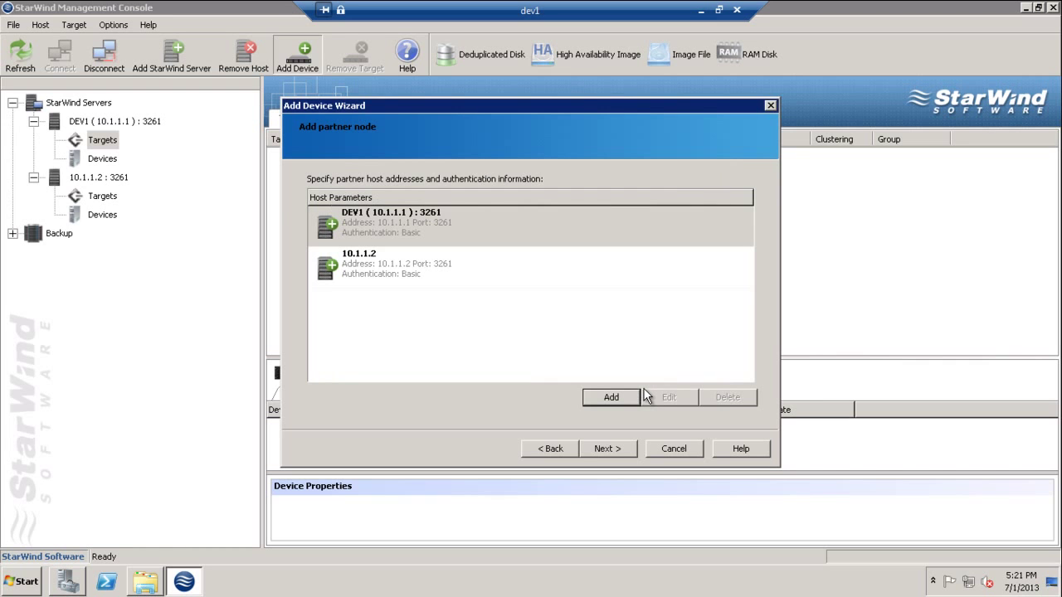
pyautogui.click(607, 449)
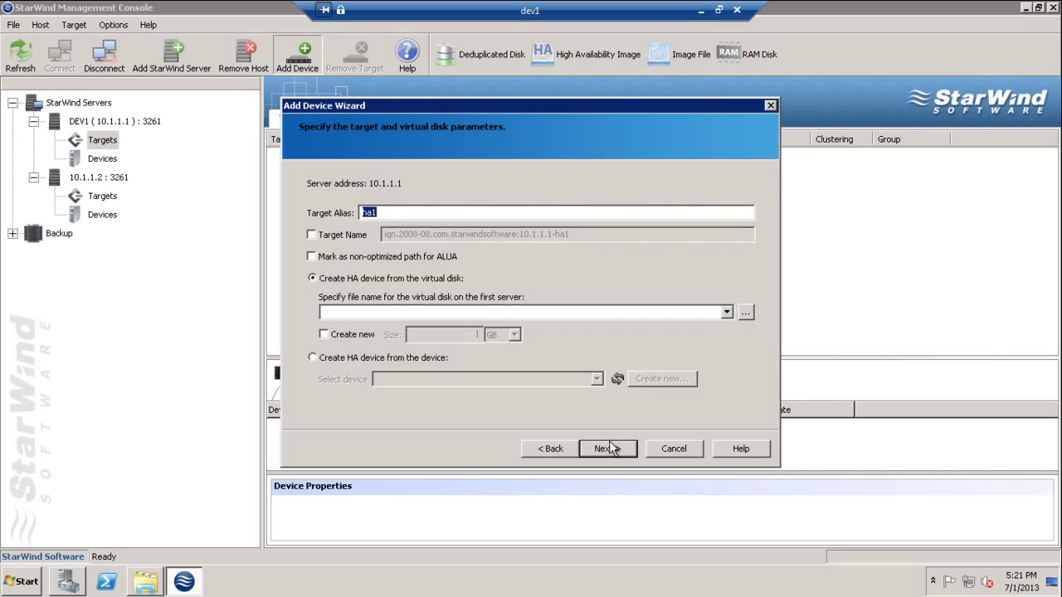
# - Keep the target alias ha1 and set the first server's virtual disk file to My Computer\D\ha1.img
pyautogui.click(372, 211)
pyautogui.click(486, 312)
pyautogui.click(746, 314)
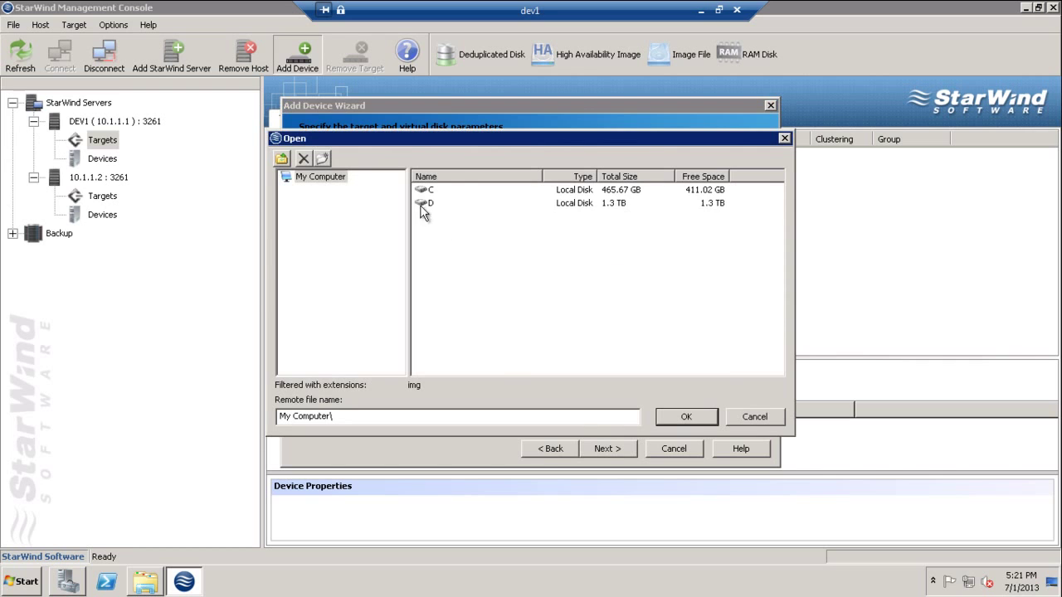
pyautogui.doubleClick(433, 204)
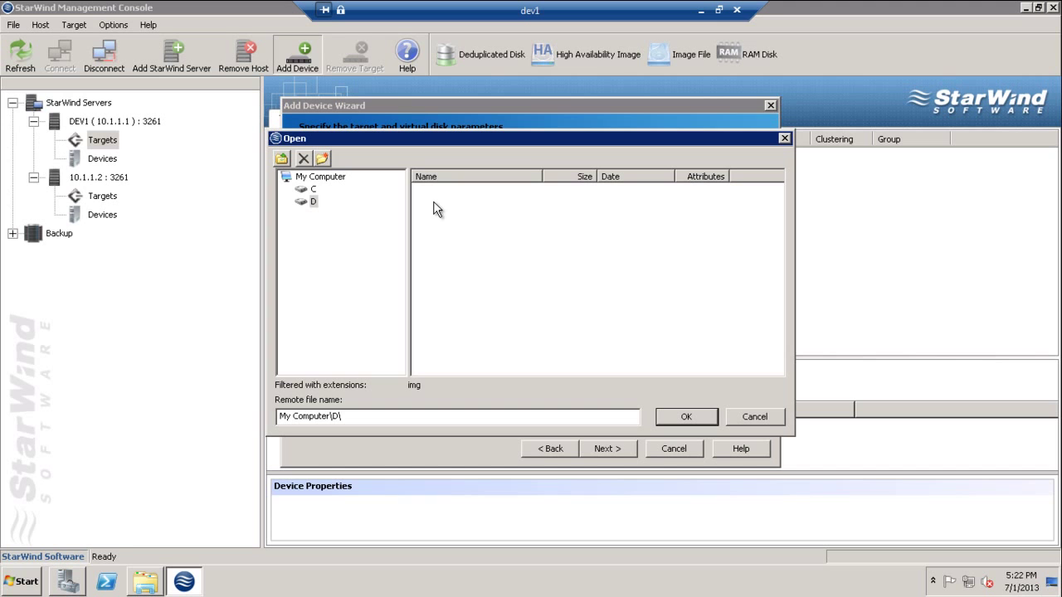
pyautogui.click(696, 419)
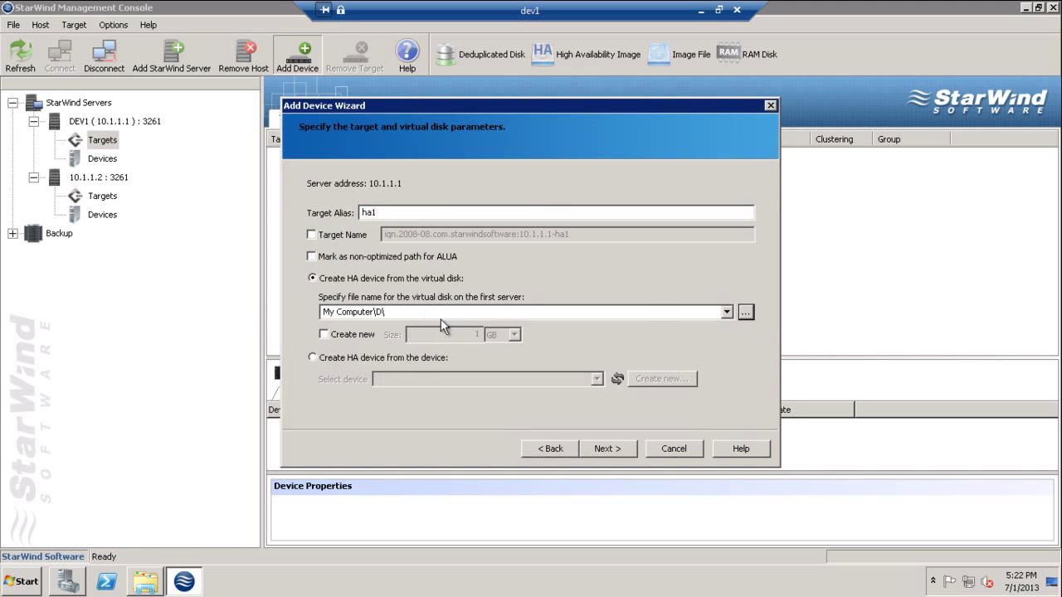
pyautogui.click(446, 312)
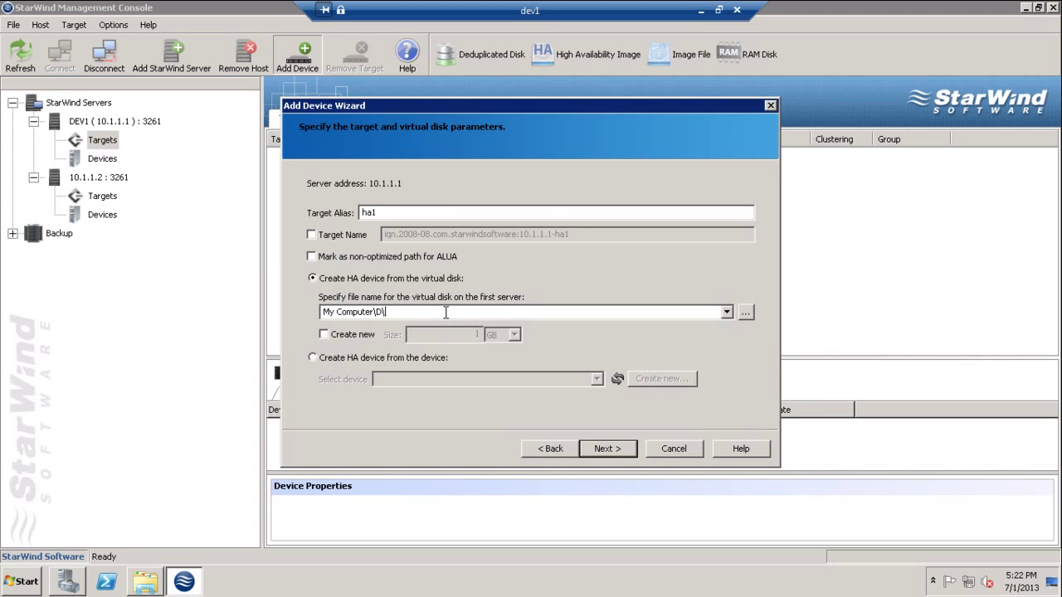
pyautogui.write('ha1.img')
# - Have the first server's virtual disk created new with a size of 1000 GB and proceed to the second server
pyautogui.click(323, 335)
pyautogui.doubleClick(477, 334)
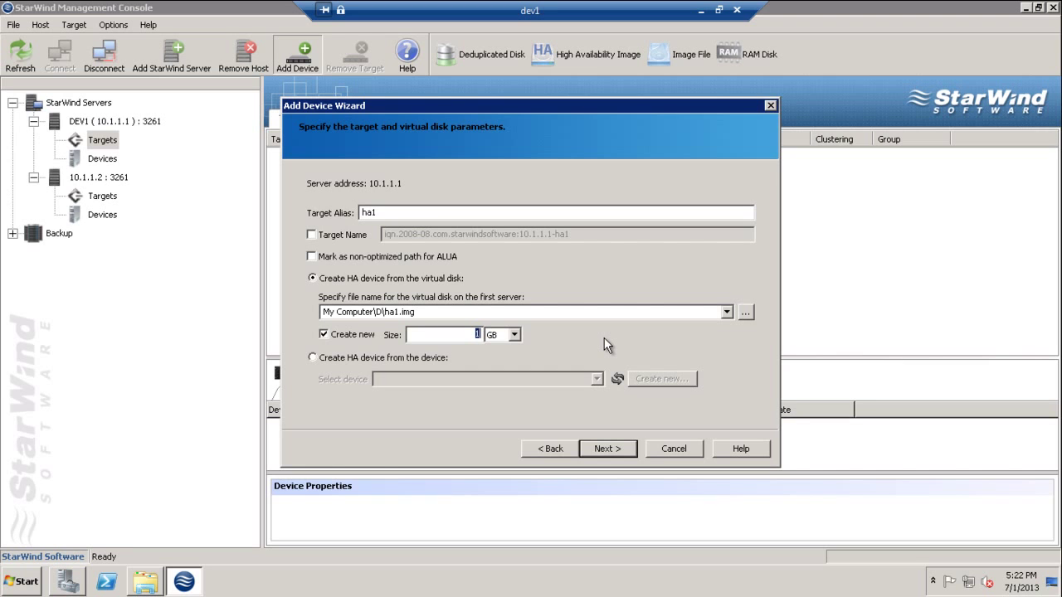
pyautogui.write('1000')
pyautogui.click(608, 447)
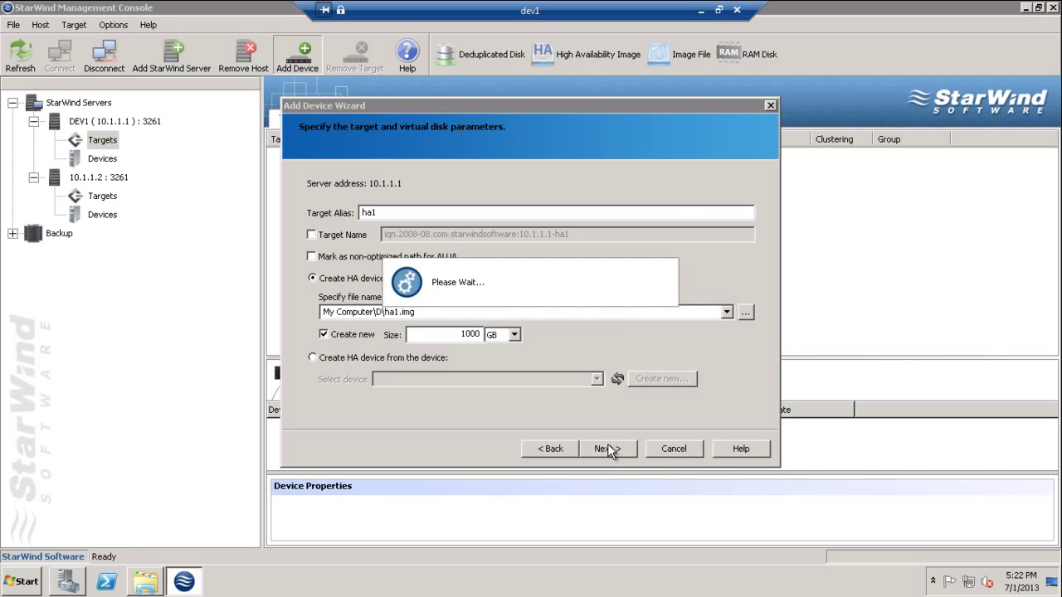
# - Keep the alias ha1SecondNode for 10.1.1.2 and have its virtual disk created new as My Computer\D\ha1SecondNode.img
pyautogui.click(442, 210)
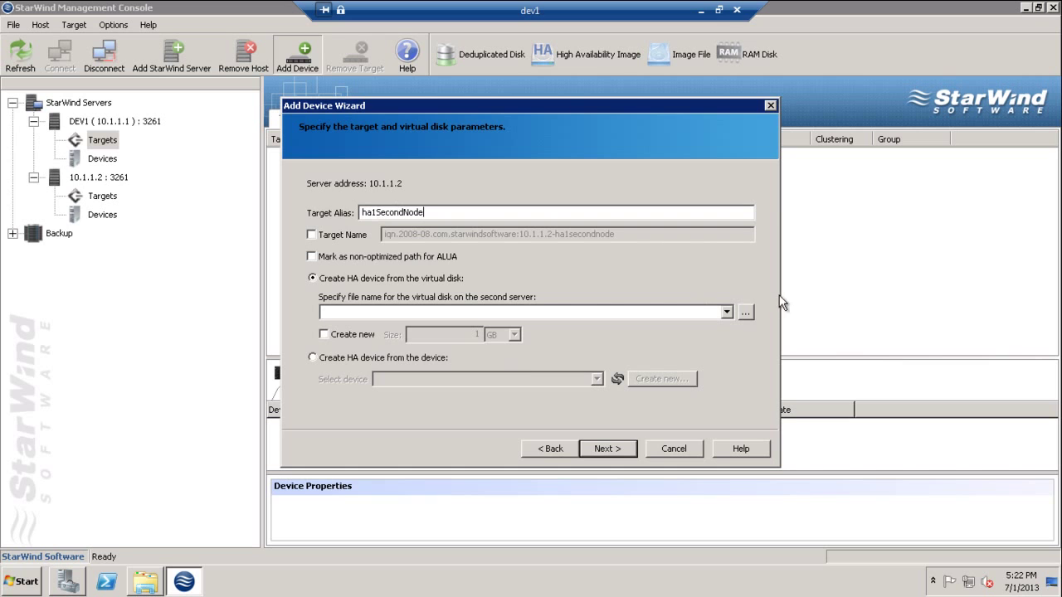
pyautogui.click(745, 313)
pyautogui.doubleClick(435, 201)
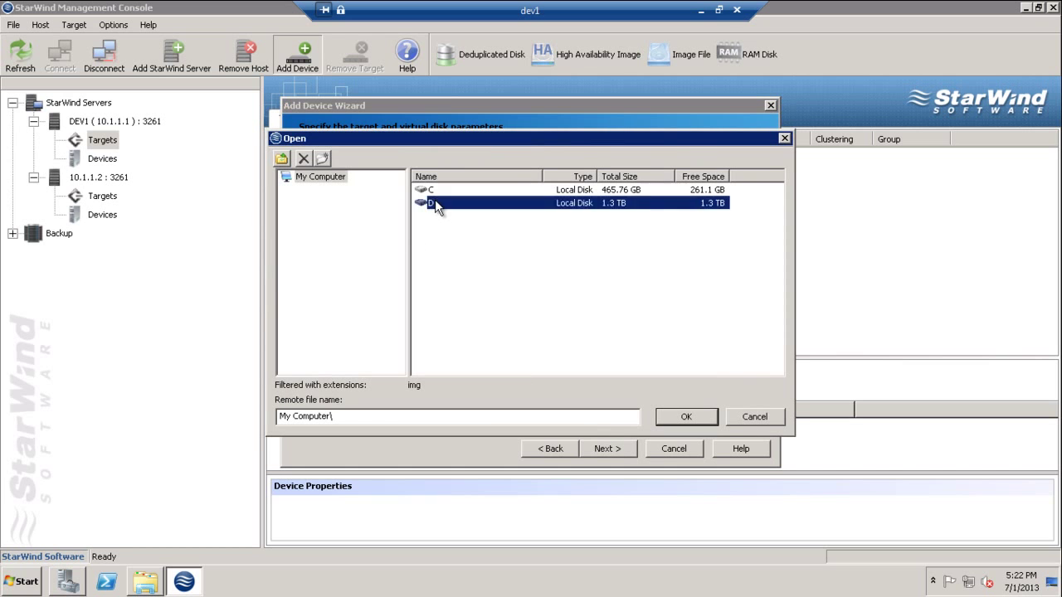
pyautogui.click(685, 419)
pyautogui.click(517, 315)
pyautogui.click(517, 313)
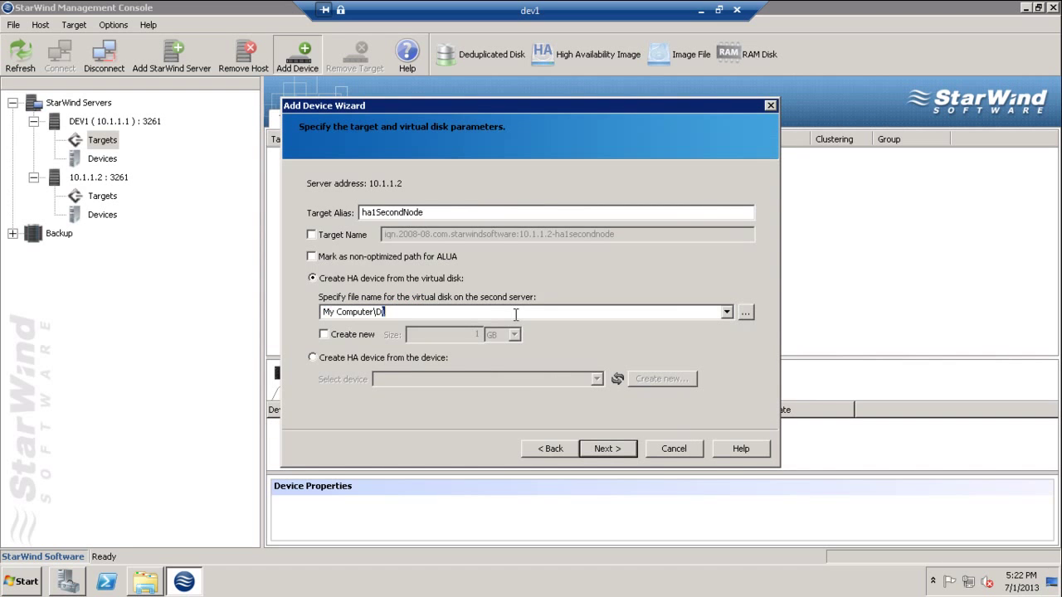
pyautogui.write('ha1SecondNode.img')
pyautogui.click(323, 334)
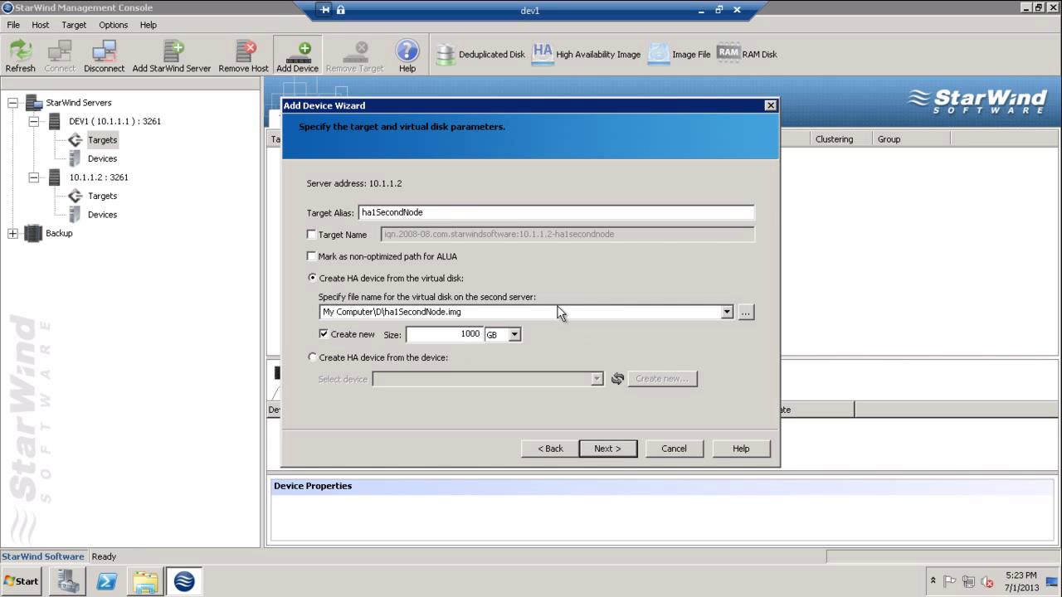
pyautogui.click(617, 449)
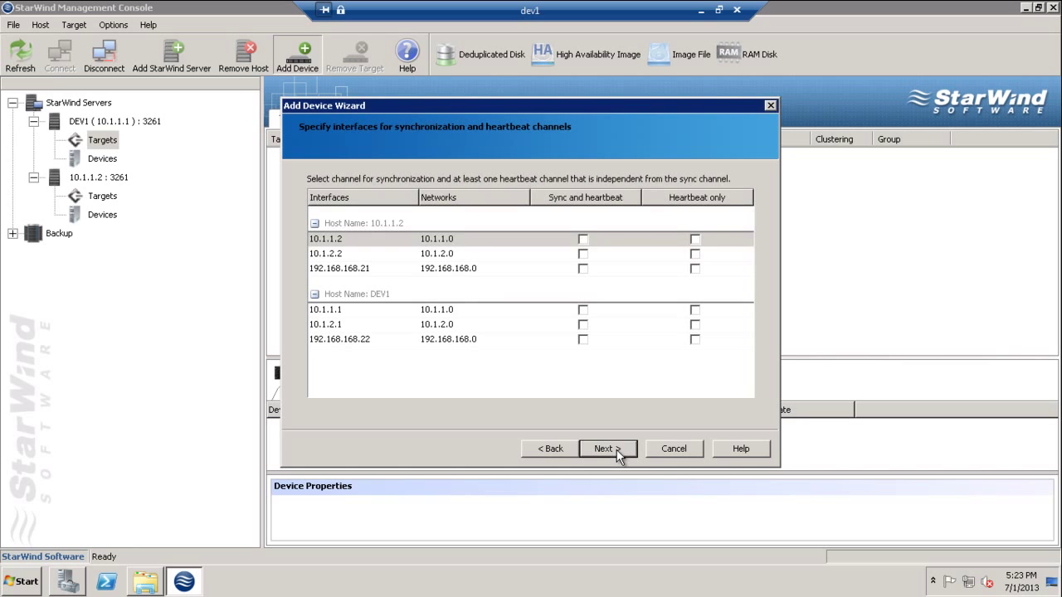
# - Assign interfaces 10.1.1.2 and 10.1.2.2 to sync and heartbeat, and 192.168.168.21 to heartbeat only
pyautogui.click(582, 240)
pyautogui.click(584, 254)
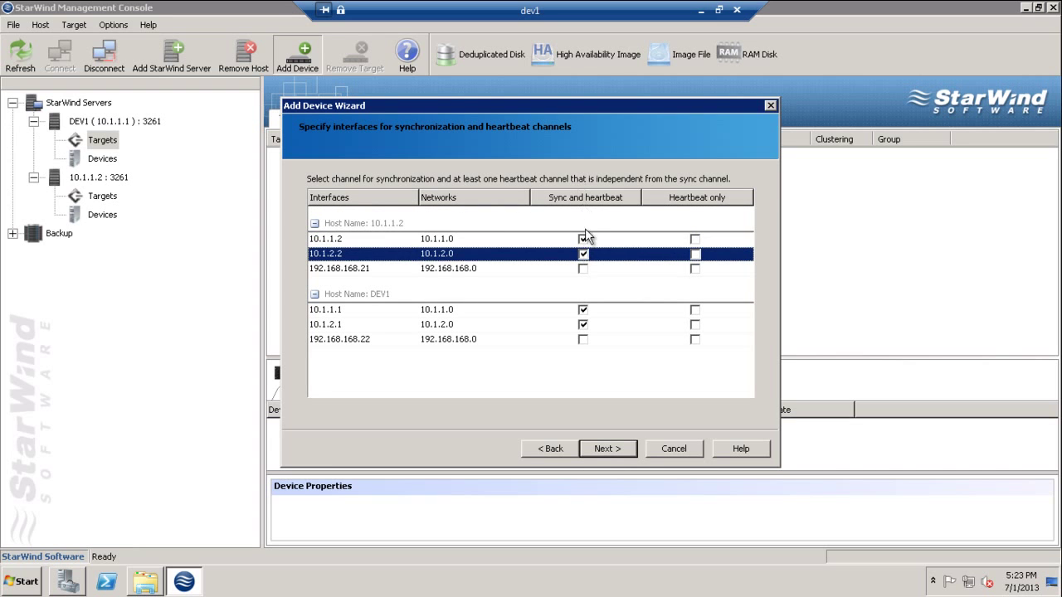
pyautogui.click(696, 270)
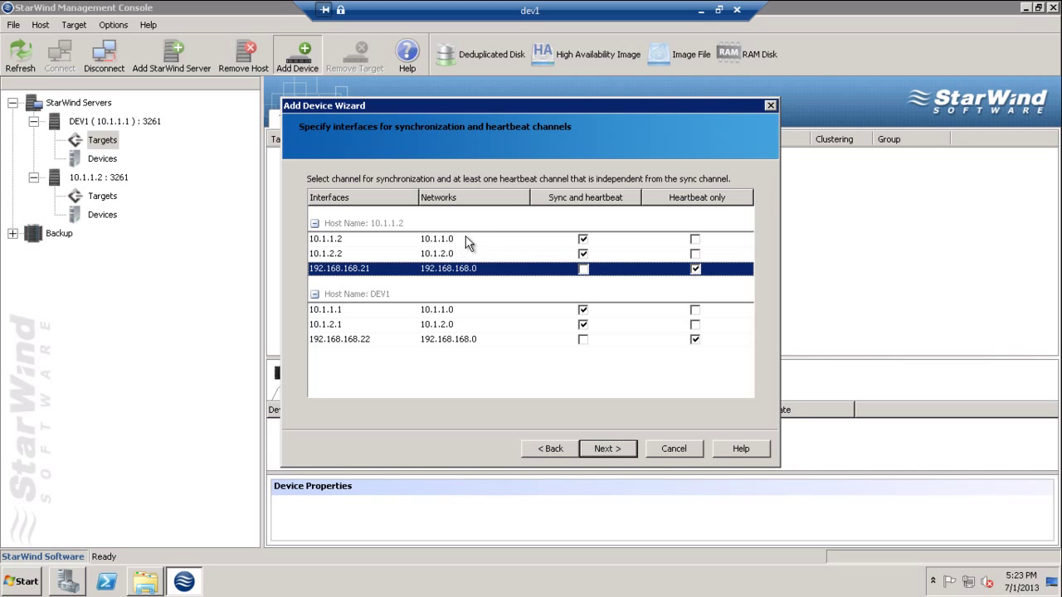
pyautogui.click(606, 453)
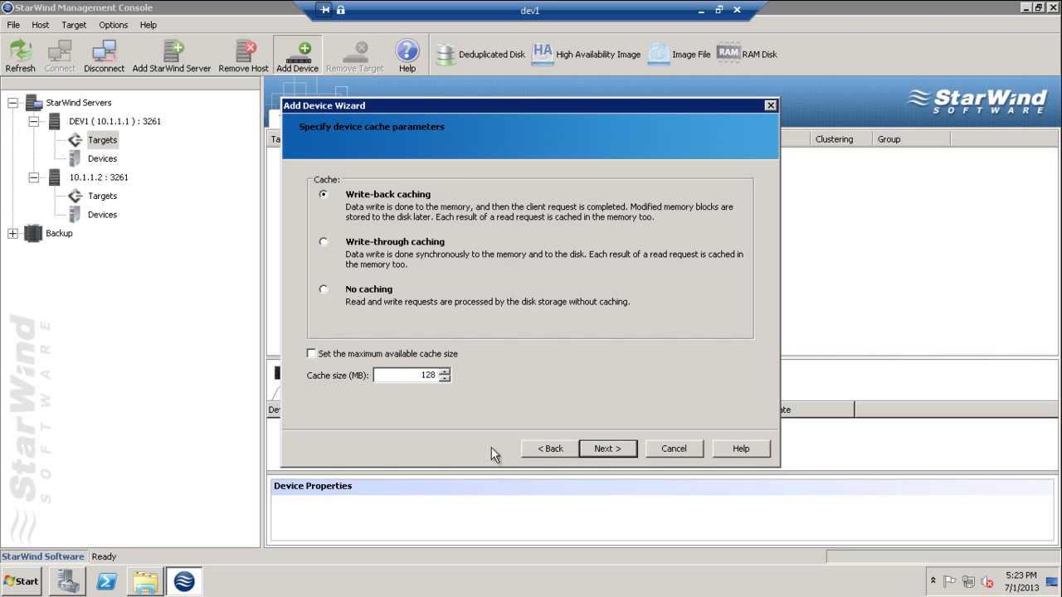
# - Keep write-back caching and set the device's cache size to 1024 MB
pyautogui.doubleClick(419, 378)
pyautogui.write('1024')
pyautogui.click(607, 451)
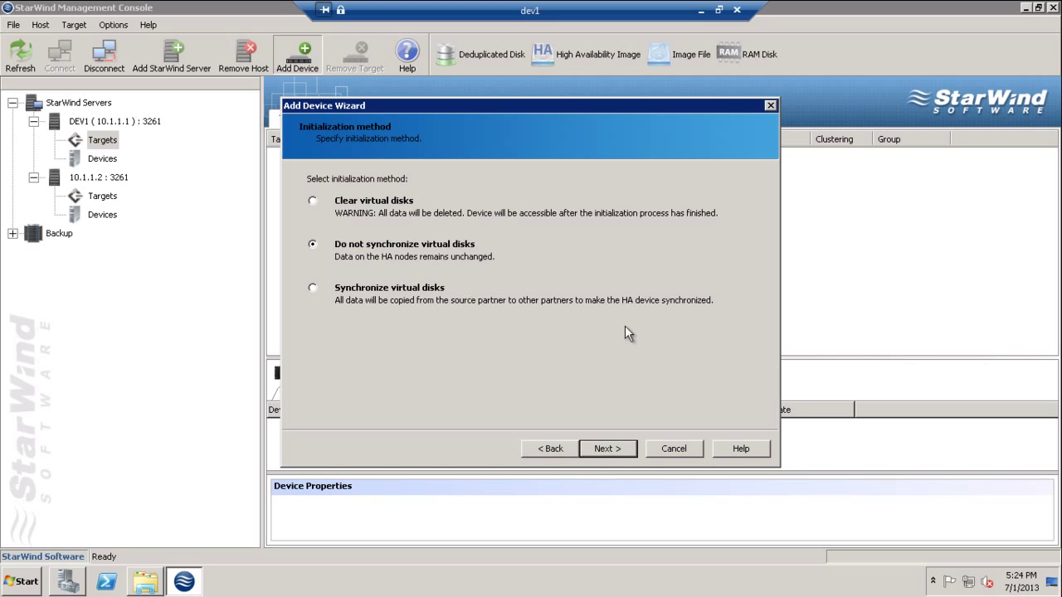
# - Keep the initialization method that does not synchronize virtual disks, and create the ha1 device, finishing the wizard
pyautogui.click(607, 449)
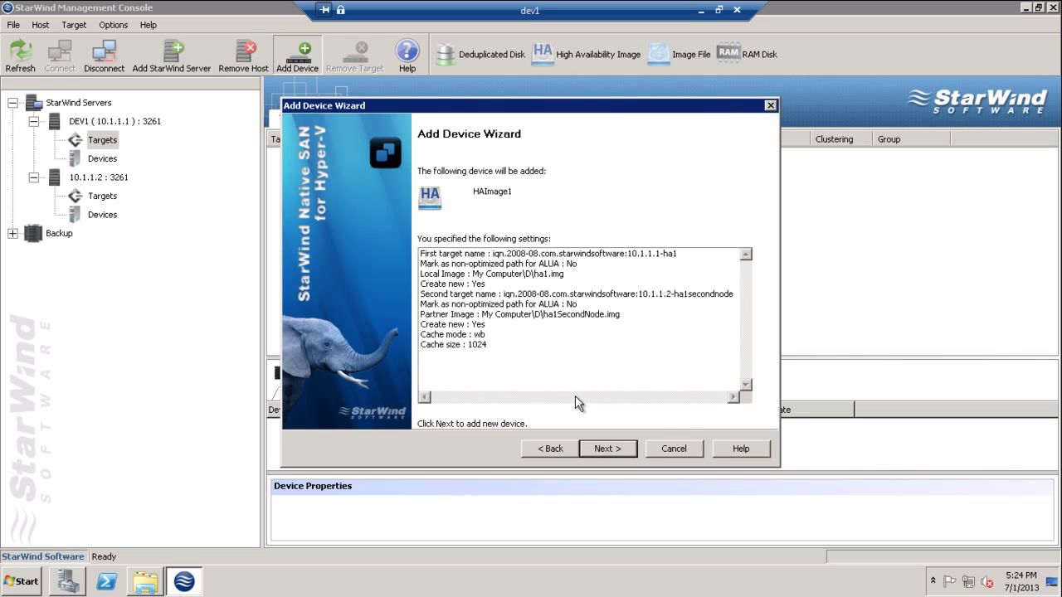
pyautogui.click(615, 448)
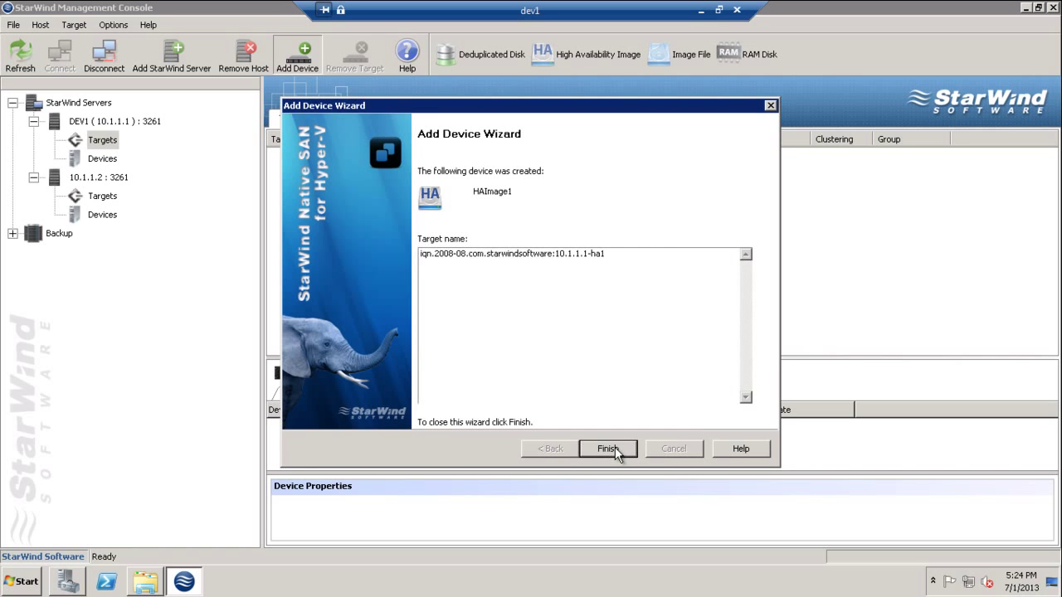
pyautogui.click(608, 449)
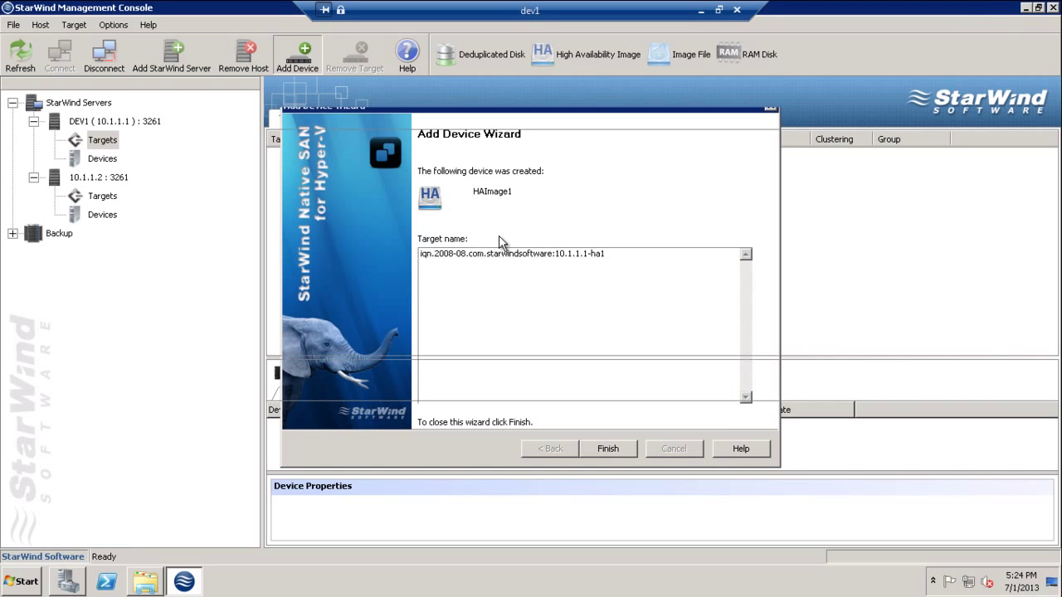
pyautogui.click(502, 243)
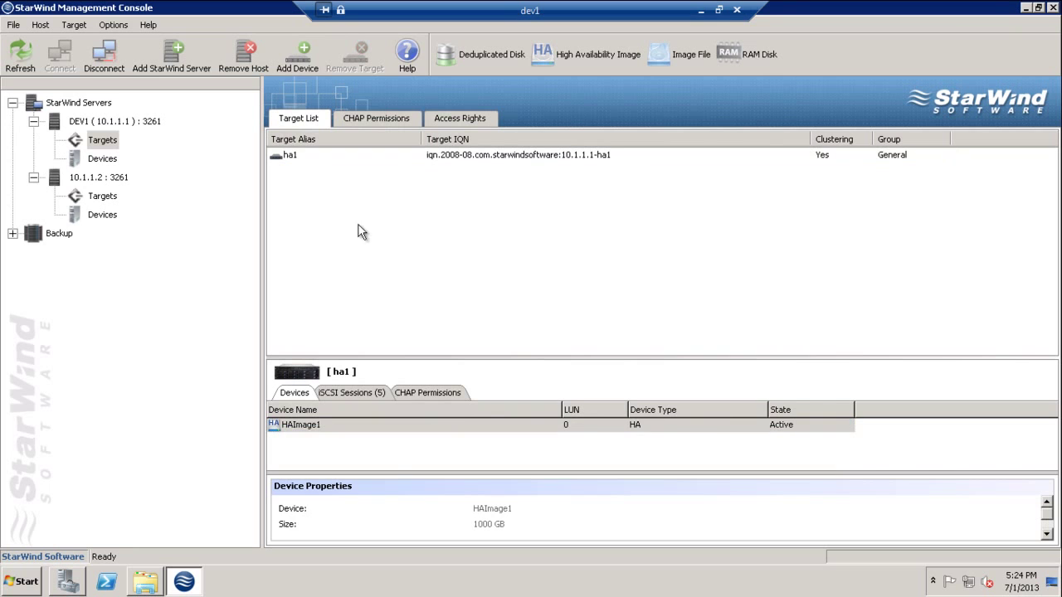
# - Start adding another High Availability Device on DEV1 and specify 10.1.1.2 as its partner node with default credentials
pyautogui.rightClick(307, 195)
pyautogui.click(288, 183)
pyautogui.click(299, 54)
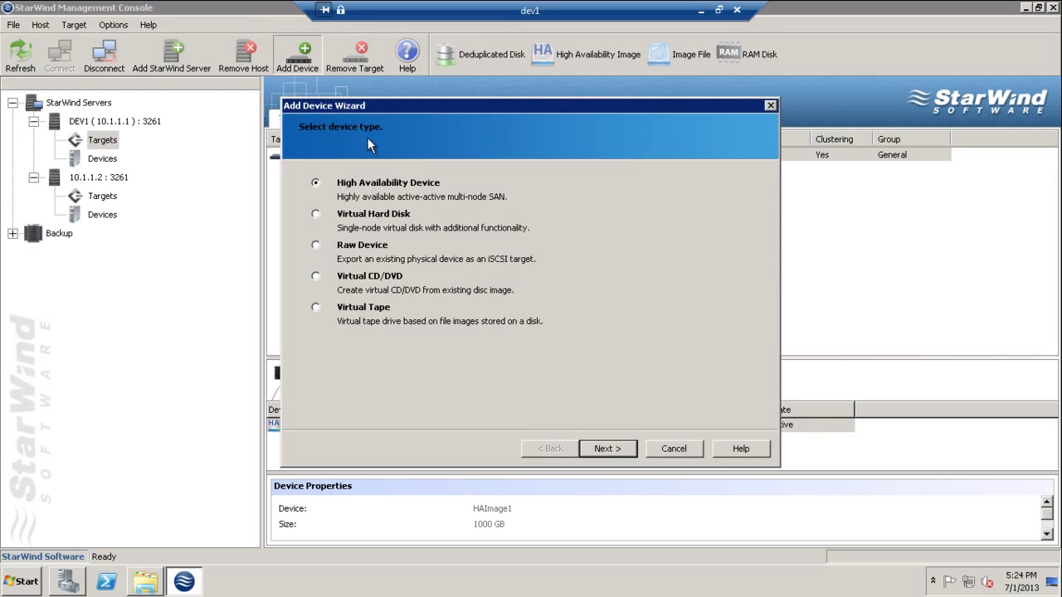
pyautogui.click(620, 450)
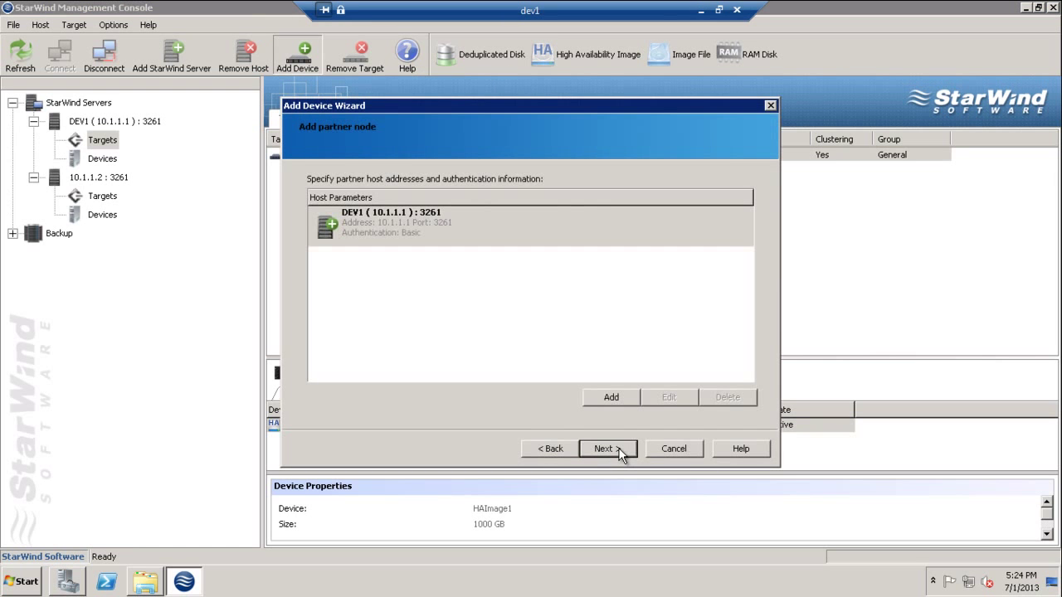
pyautogui.click(615, 398)
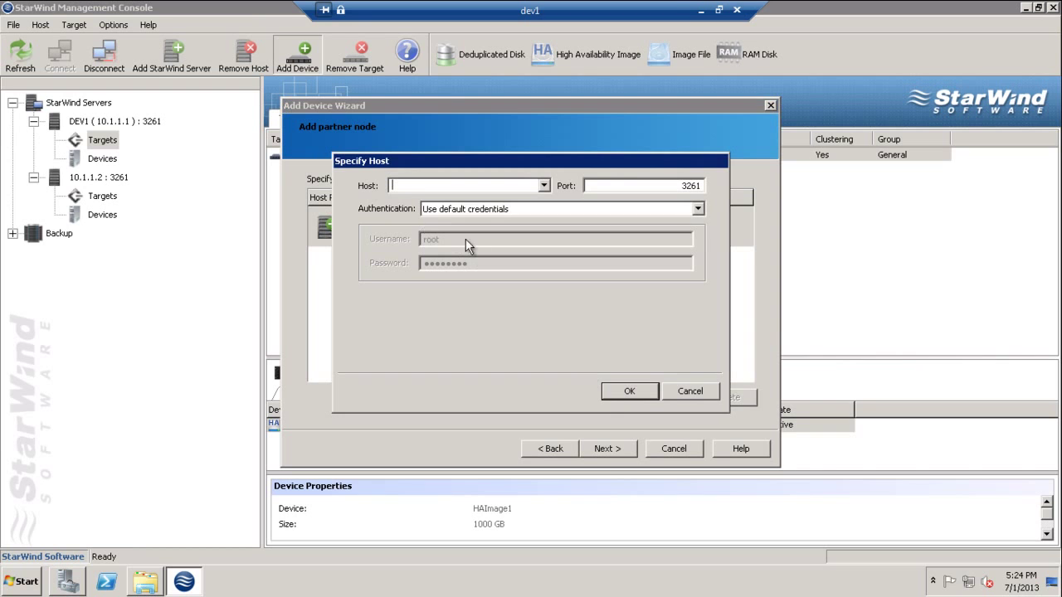
pyautogui.write('10.1.1.2')
pyautogui.click(634, 390)
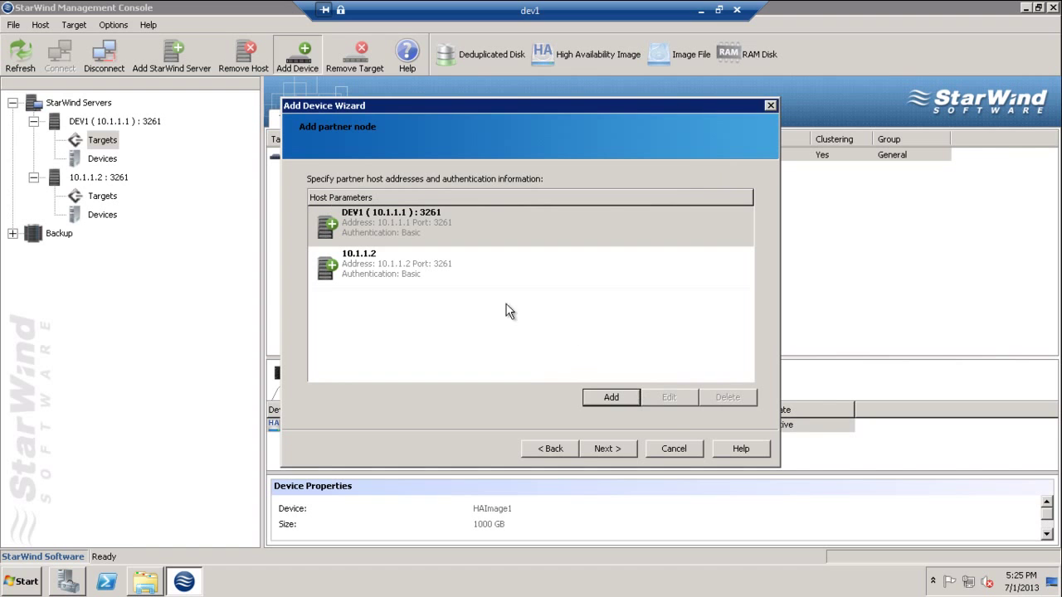
pyautogui.click(615, 451)
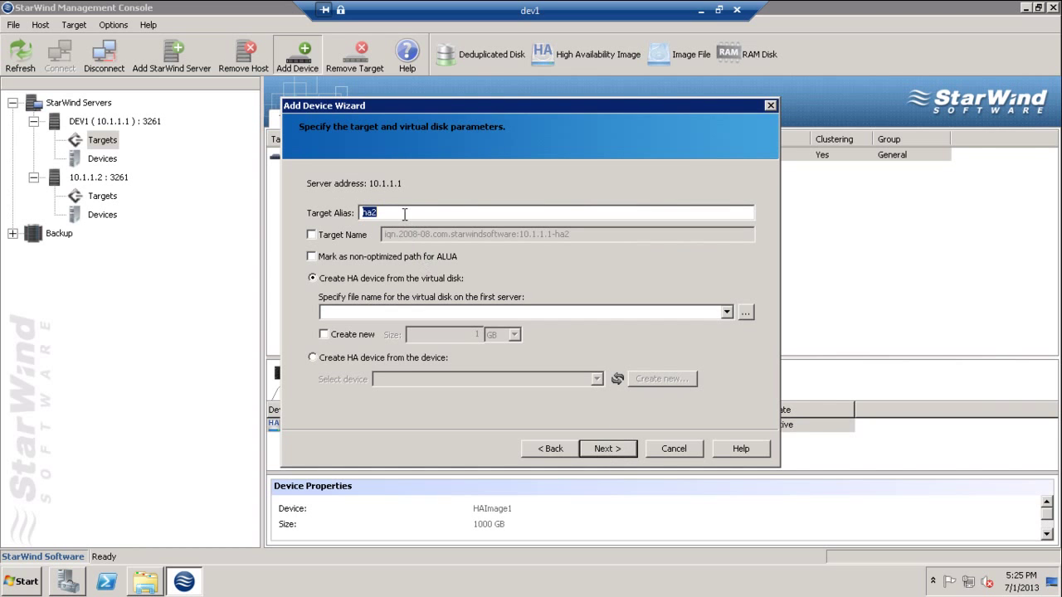
# - Set the first server's target alias to quorum and its virtual disk file to My Computer\D\quorum.img
pyautogui.write('quorum')
pyautogui.click(746, 313)
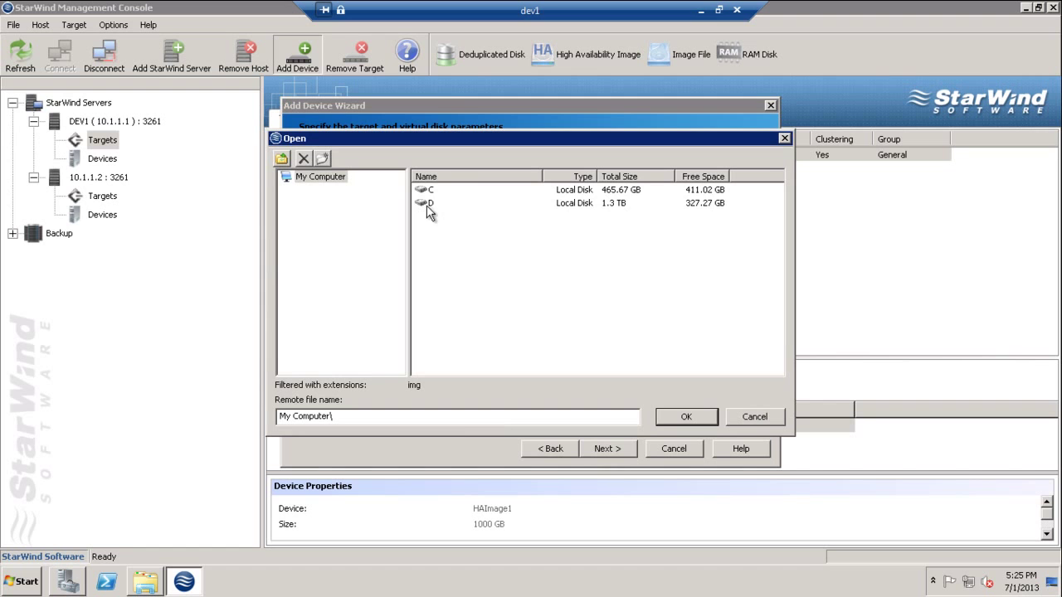
pyautogui.doubleClick(427, 204)
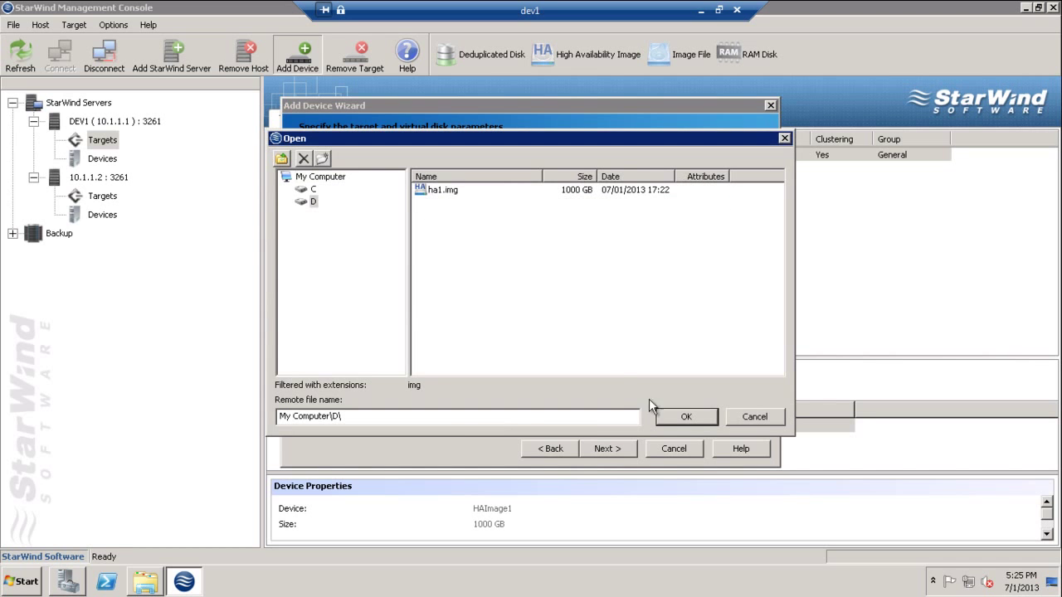
pyautogui.click(692, 415)
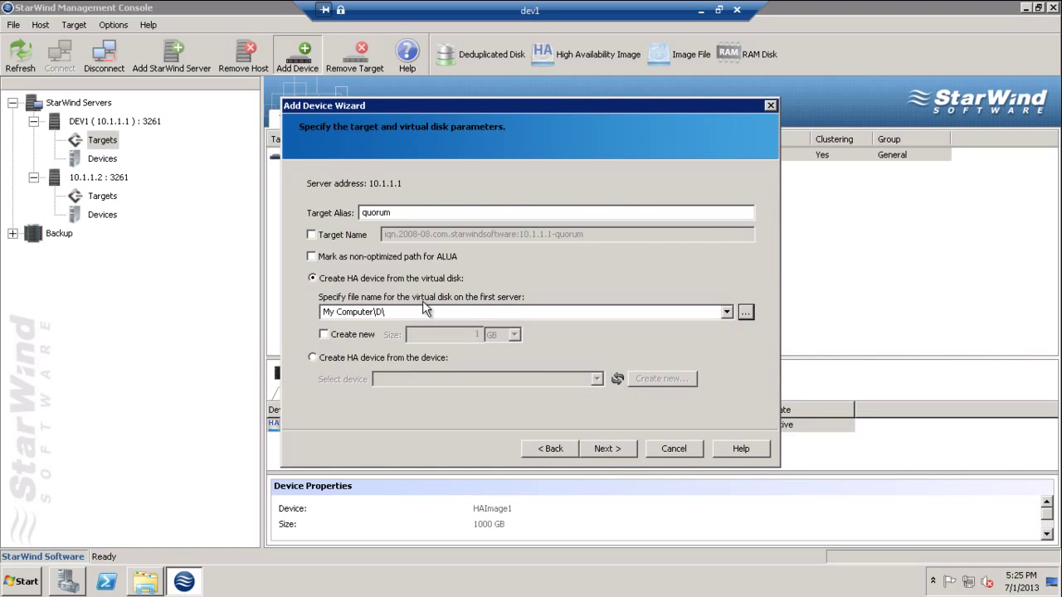
pyautogui.click(428, 312)
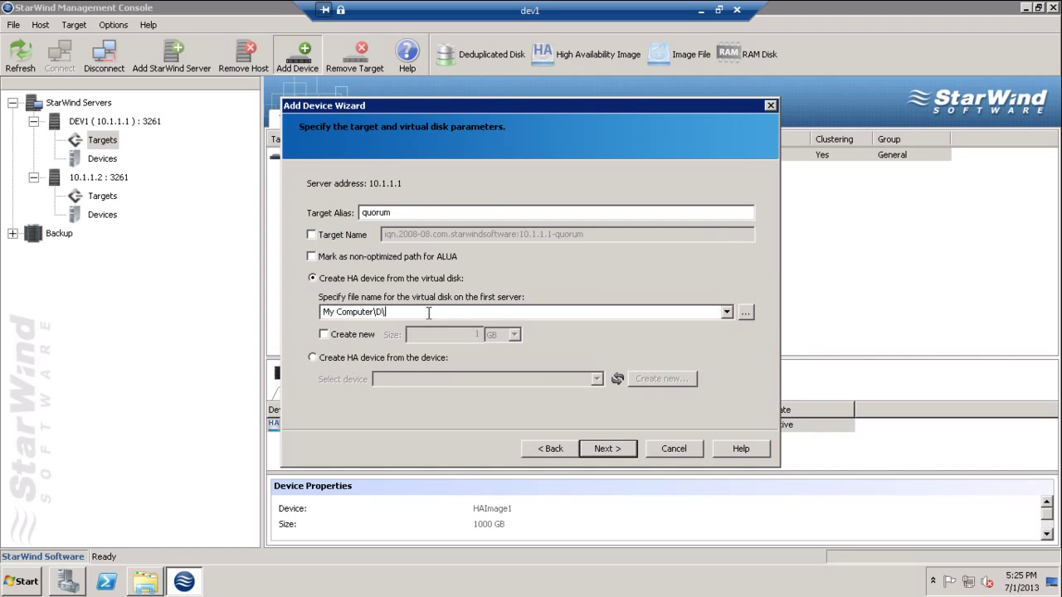
pyautogui.write('quorum.img')
# - Have the quorum virtual disk created new with a size of 24 GB and proceed to the second server
pyautogui.click(323, 335)
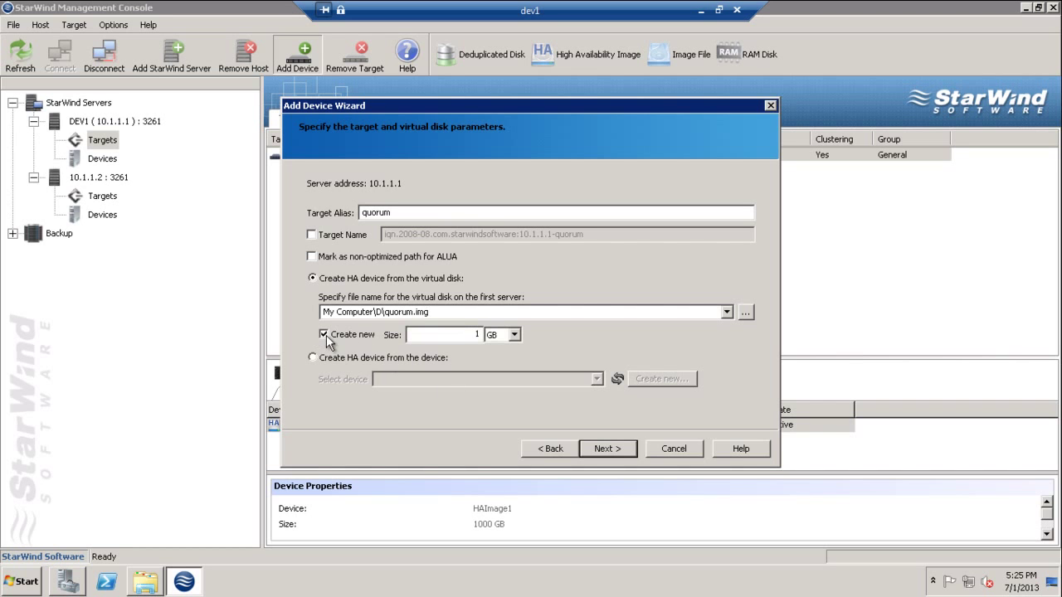
pyautogui.doubleClick(468, 336)
pyautogui.write('24')
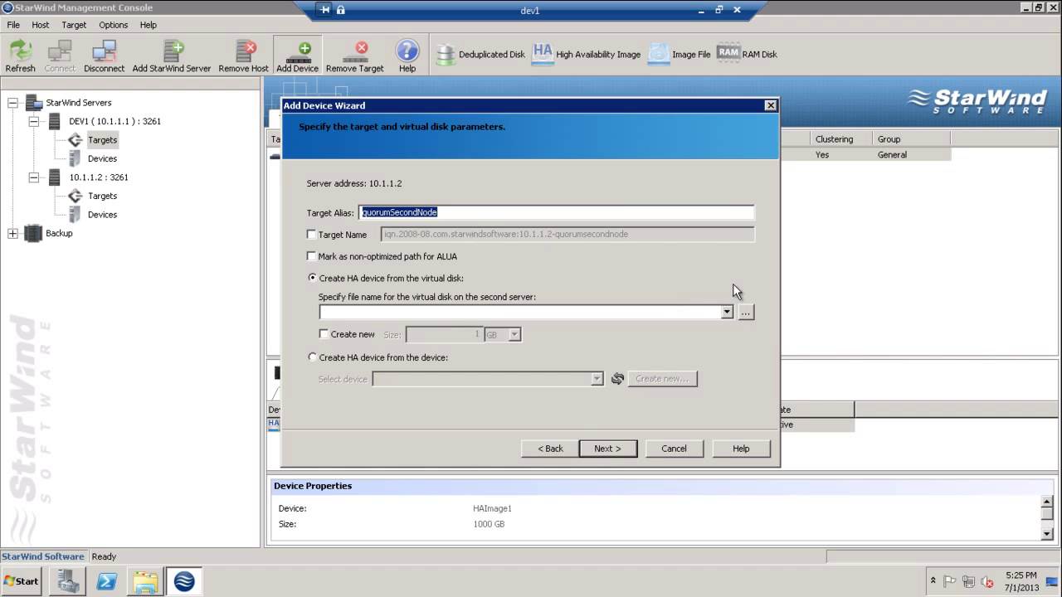
# - Set the second server's virtual disk file to My Computer\D\quorumSecondNode.img, reusing the target alias as file name, and have it created new
pyautogui.click(747, 312)
pyautogui.click(420, 204)
pyautogui.doubleClick(421, 204)
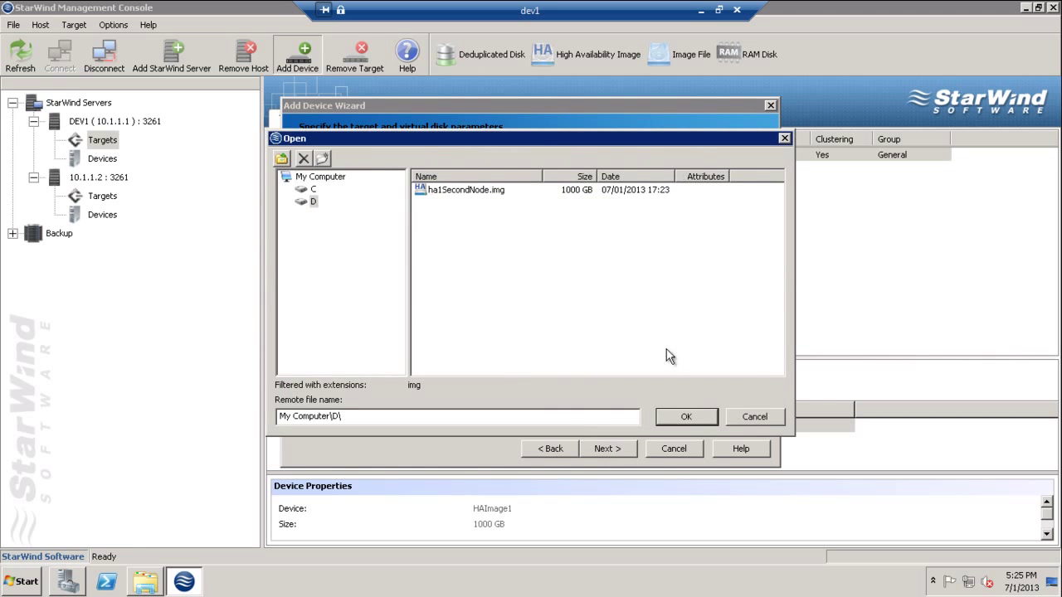
pyautogui.click(686, 417)
pyautogui.doubleClick(470, 212)
pyautogui.hotkey('ctrl', 'c')
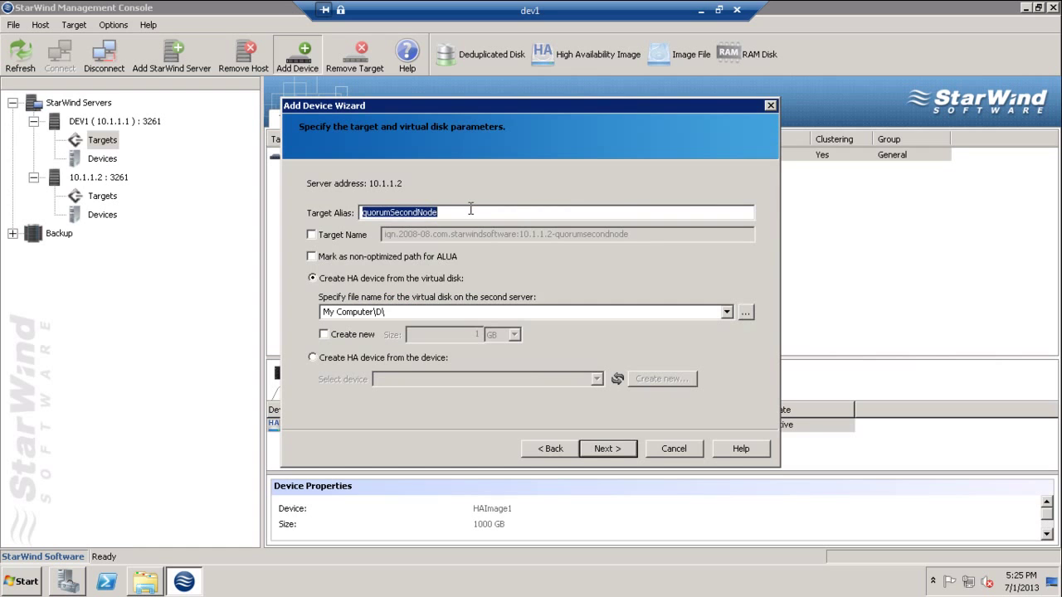
pyautogui.click(515, 312)
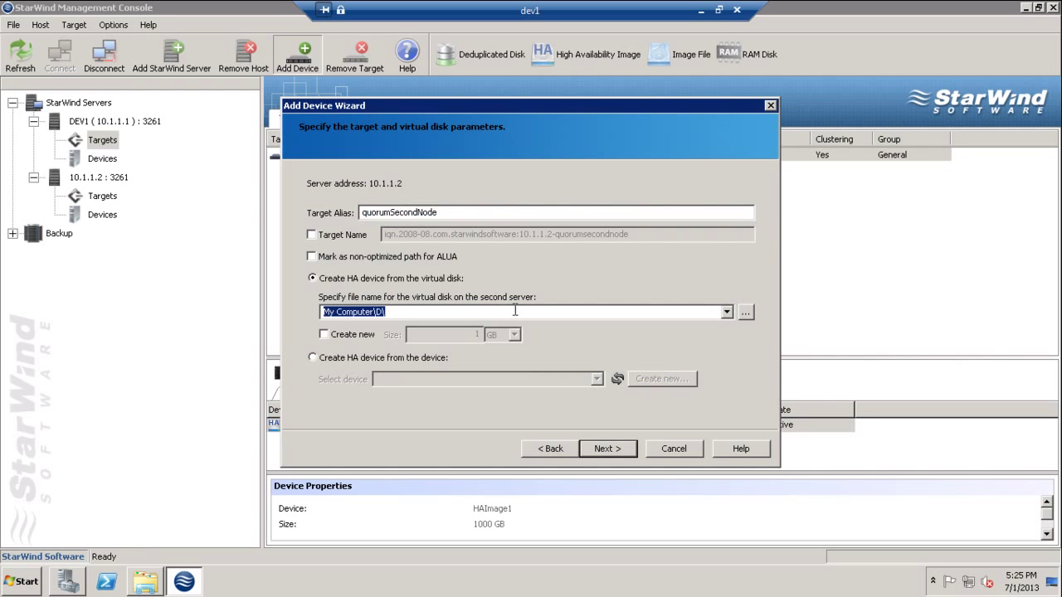
pyautogui.hotkey('ctrl', 'v')
pyautogui.write('.im')
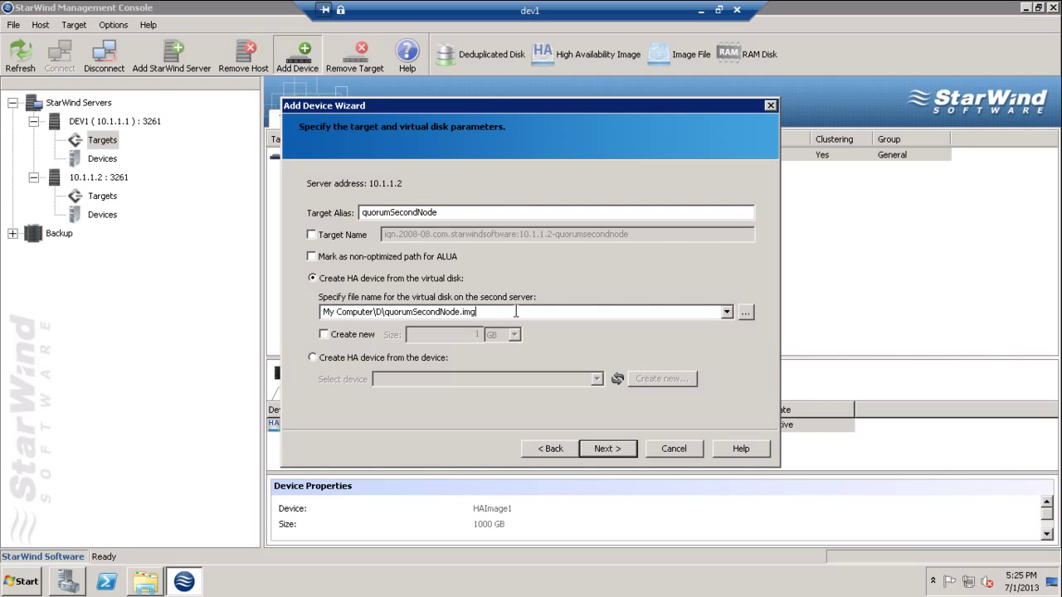
pyautogui.click(324, 335)
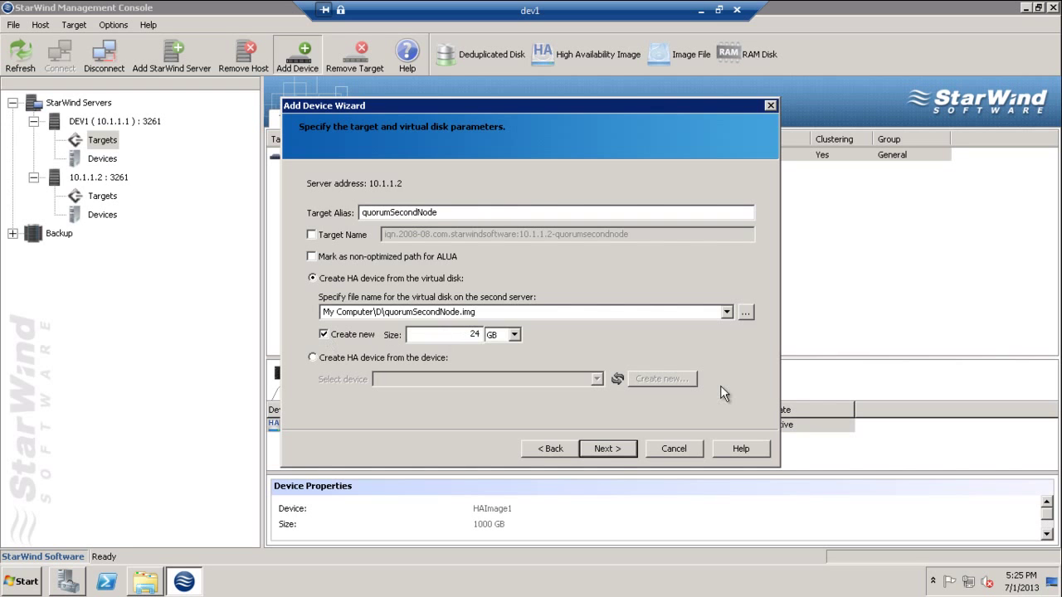
pyautogui.click(617, 452)
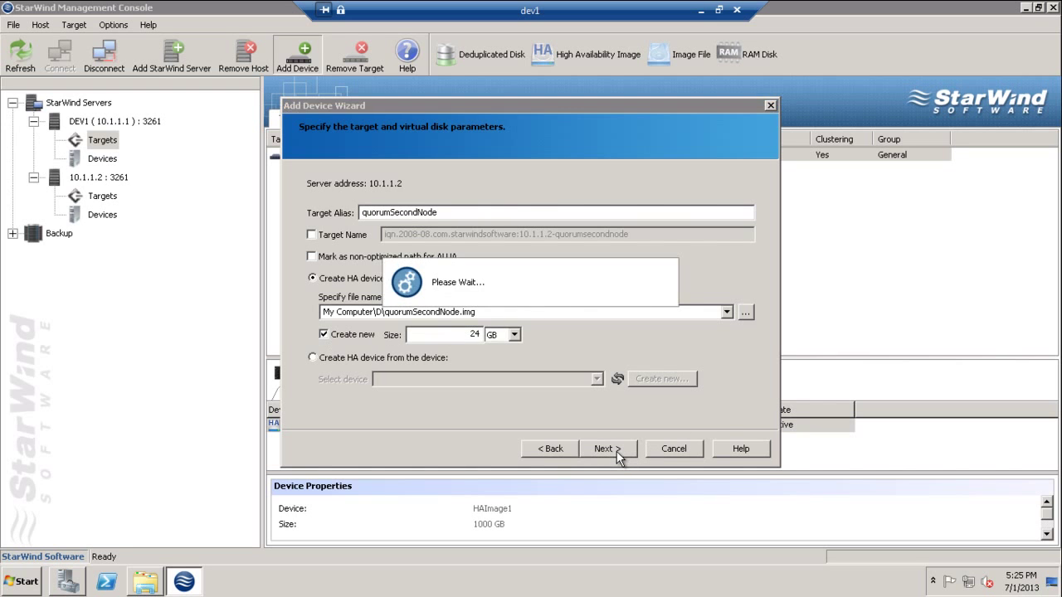
# - For the quorum device, use interfaces 10.1.1.2 and 10.1.2.2 for sync and heartbeat, and 192.168.168.21 for heartbeat only
pyautogui.click(583, 240)
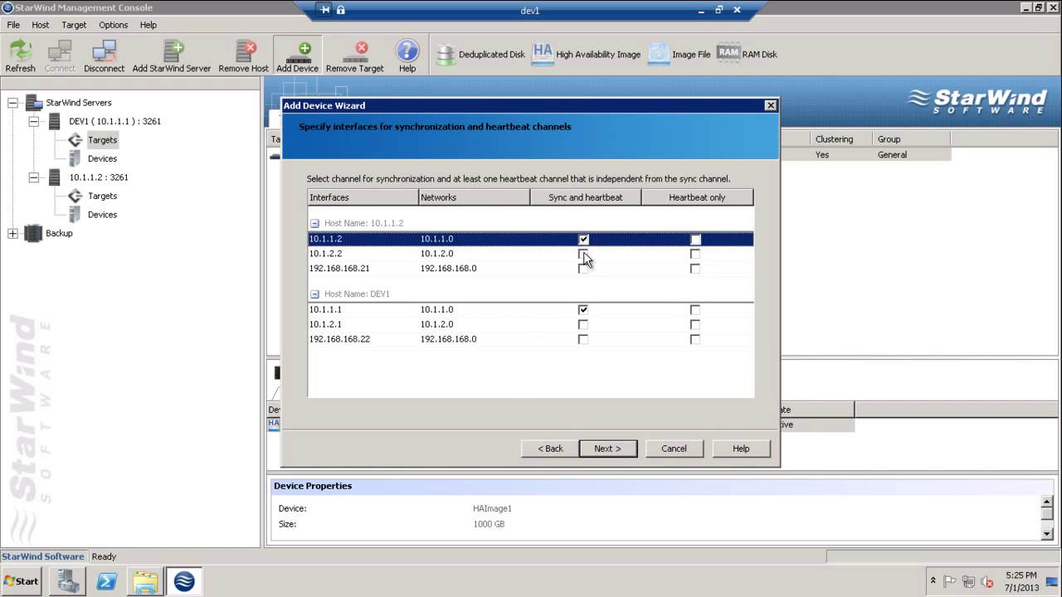
pyautogui.click(583, 254)
pyautogui.click(695, 269)
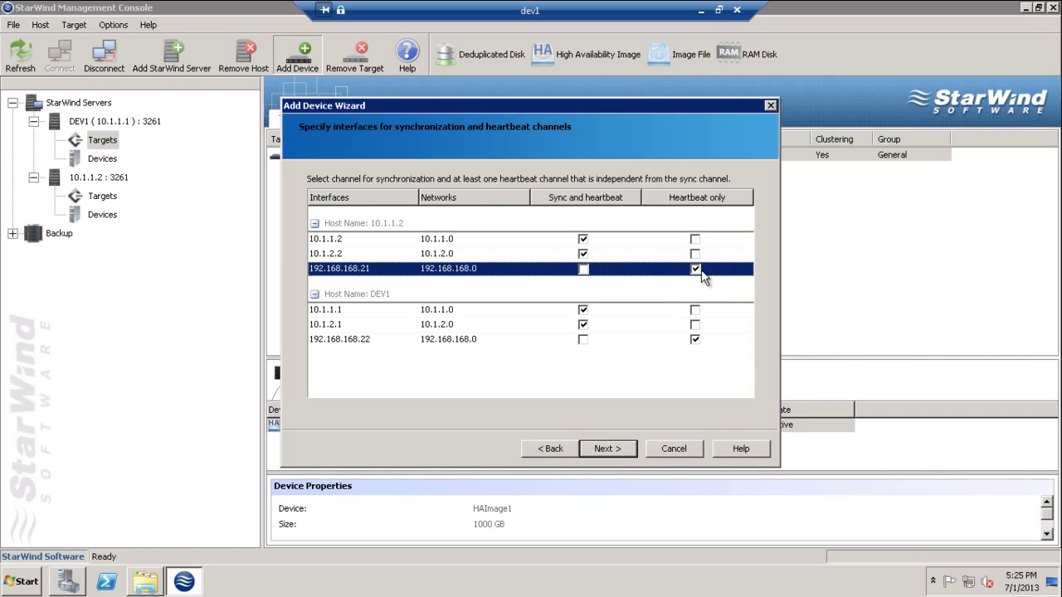
pyautogui.click(621, 454)
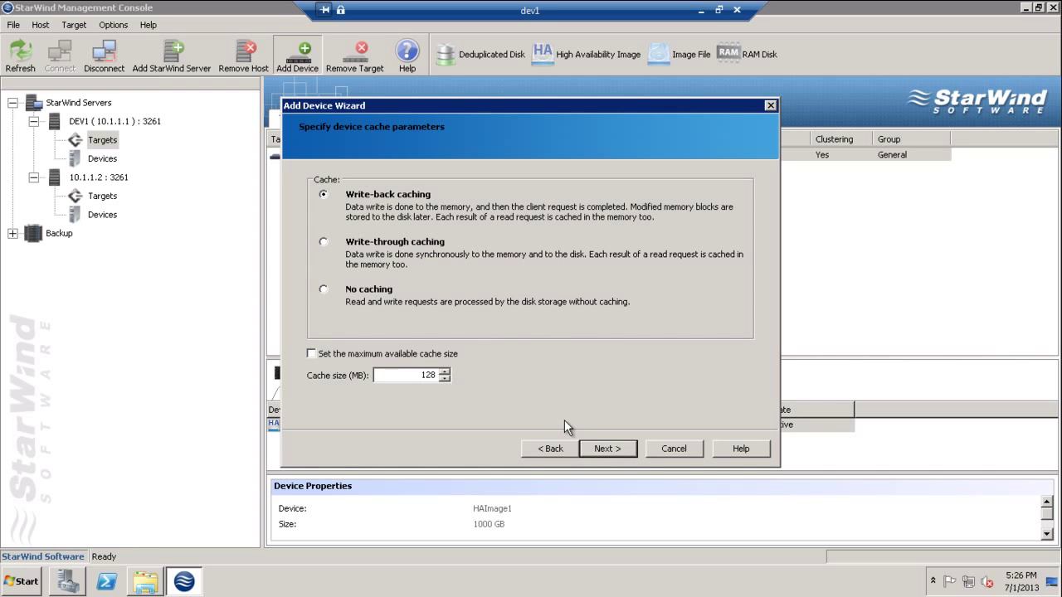
# - Keep write-back caching at 128 MB, choose not to synchronize virtual disks, and create the quorum device
pyautogui.click(628, 449)
pyautogui.click(359, 247)
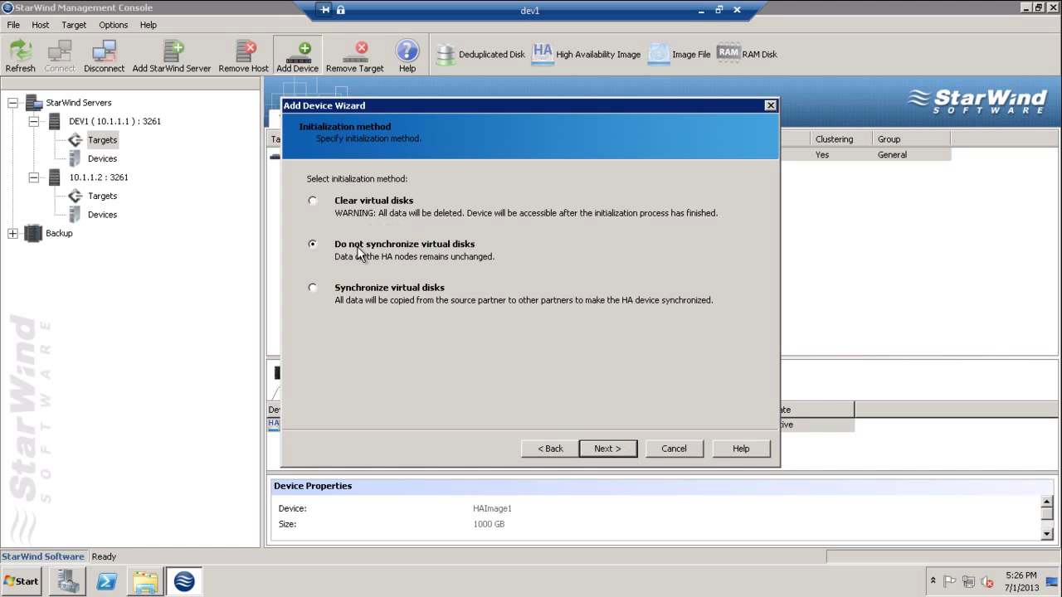
pyautogui.click(618, 449)
pyautogui.click(618, 449)
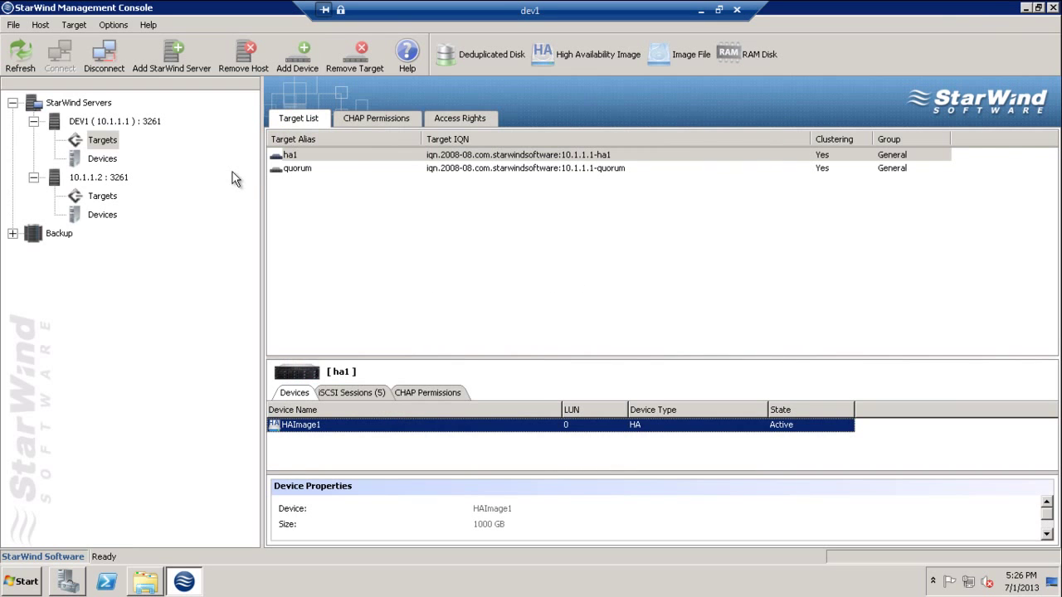
# - Compare the target lists of DEV1 and 10.1.1.2 to check for the quorum targets on both servers
pyautogui.click(100, 199)
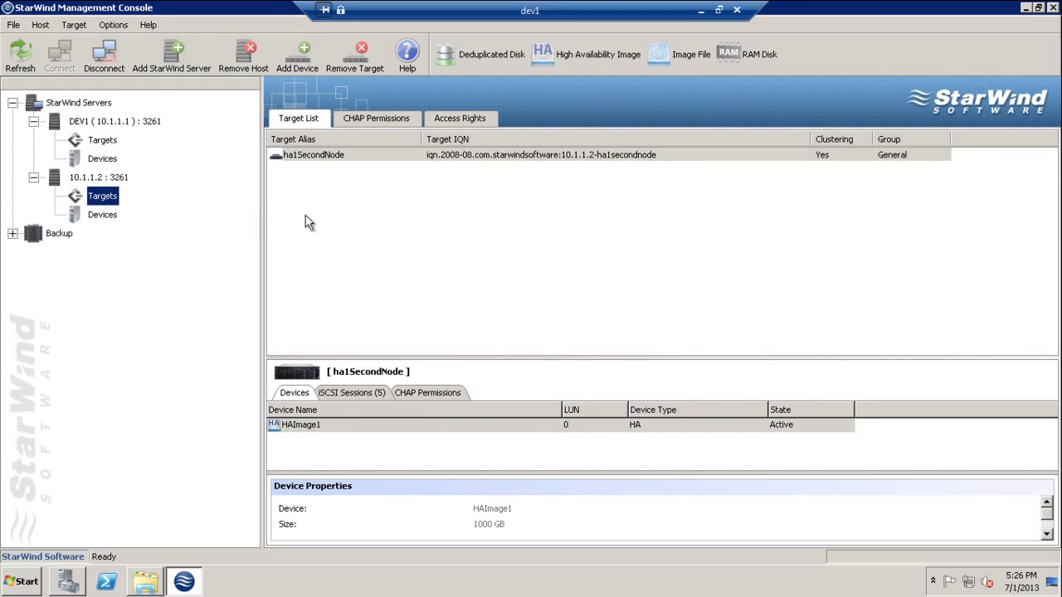
pyautogui.click(102, 141)
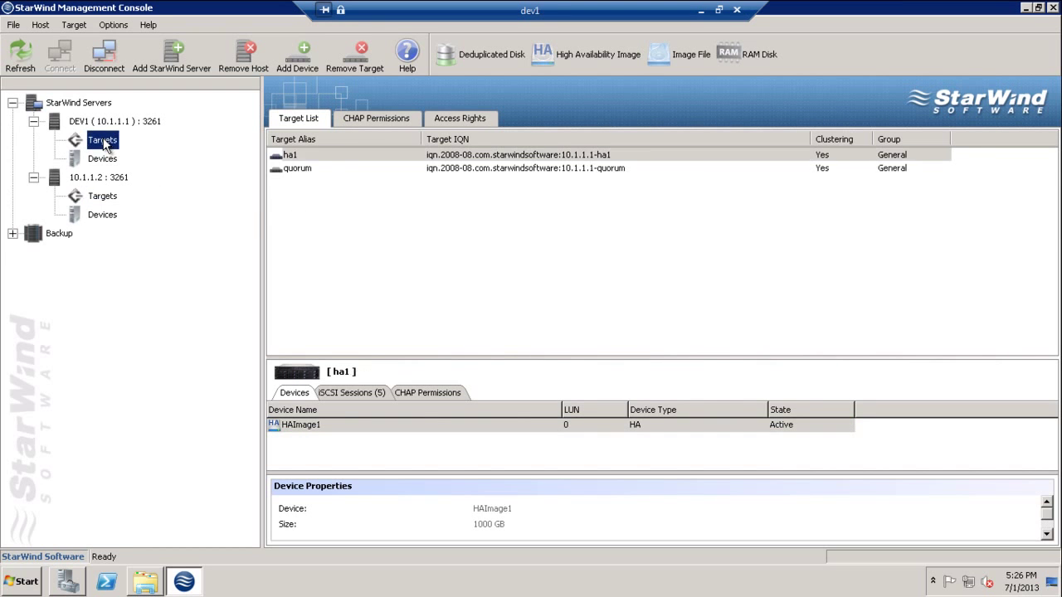
pyautogui.click(98, 199)
pyautogui.click(364, 251)
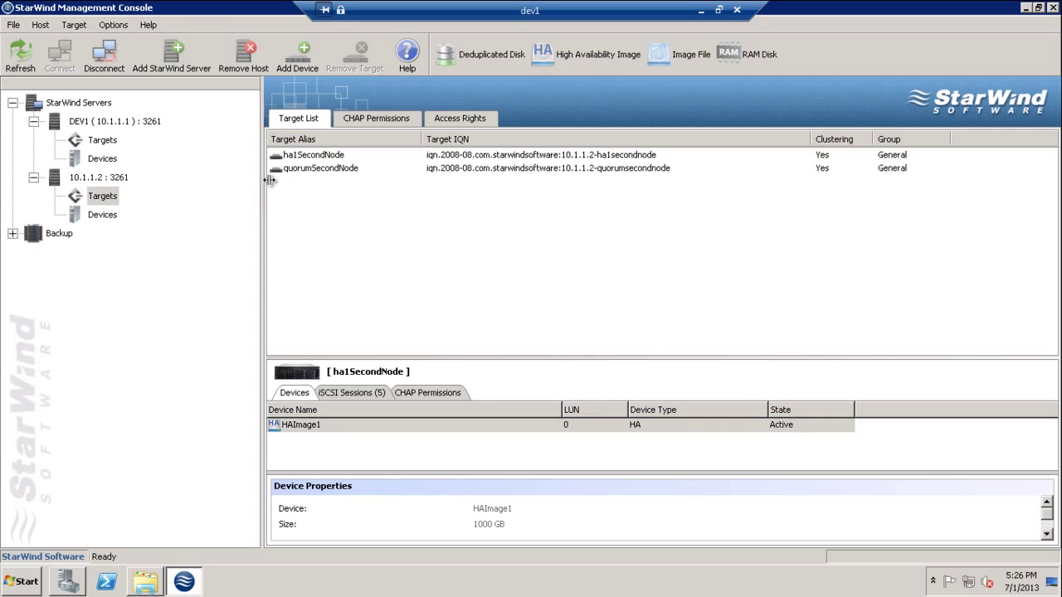
pyautogui.click(99, 141)
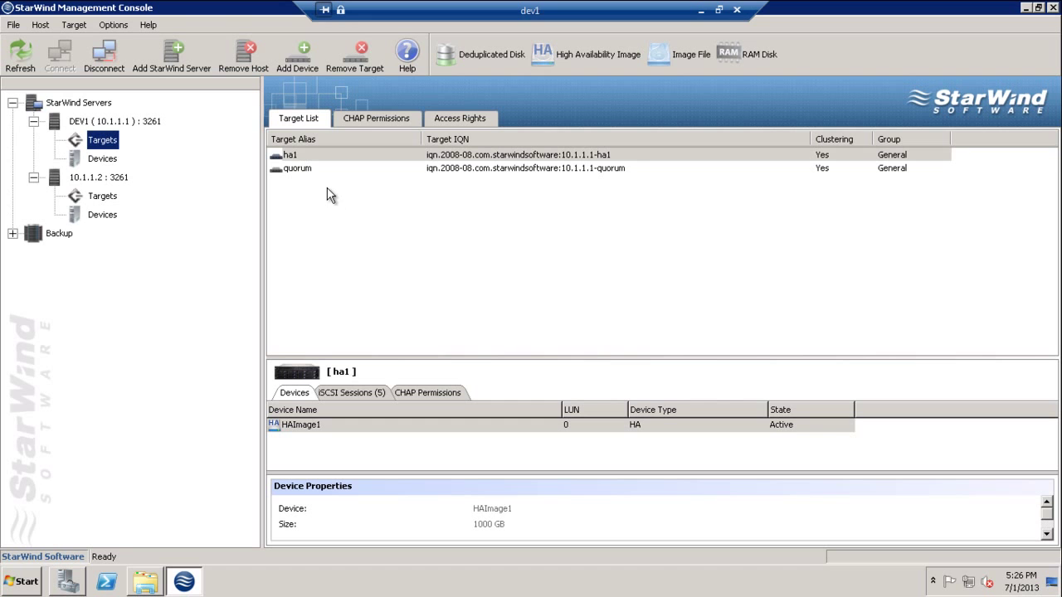
# - In the iSCSI Initiator, quick connect to 10.1.1.1 and connect its ha1 and quorum targets
pyautogui.click(27, 582)
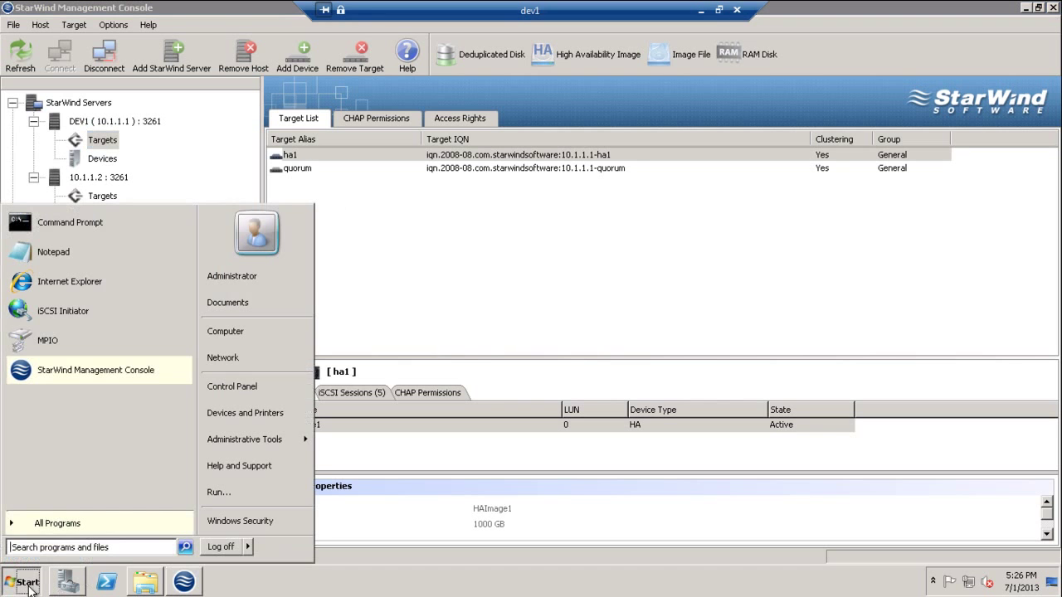
pyautogui.click(80, 312)
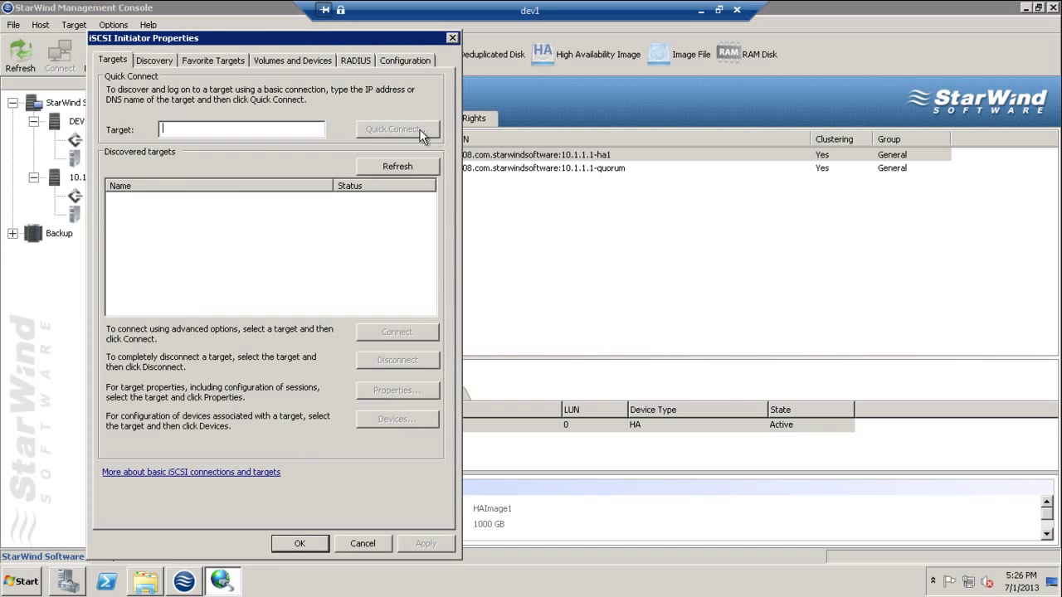
pyautogui.write('10.1.1.1')
pyautogui.click(411, 130)
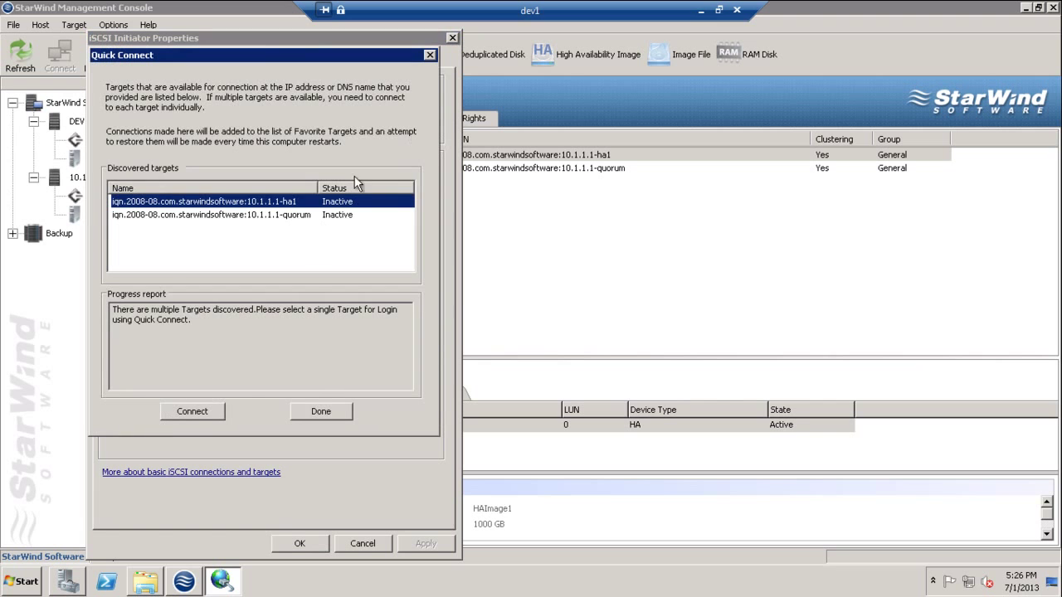
pyautogui.click(197, 413)
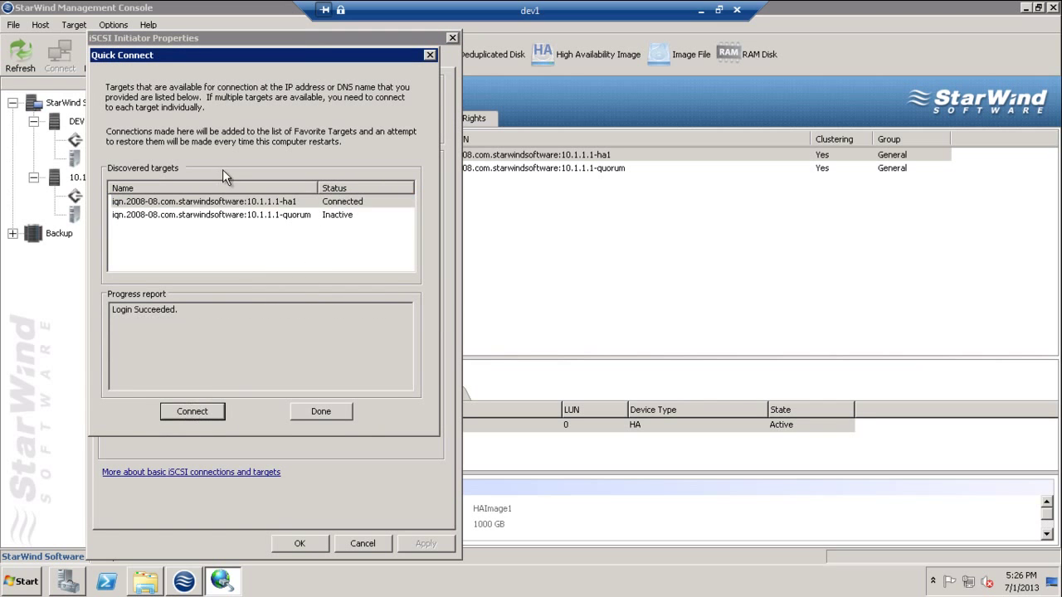
pyautogui.click(230, 215)
pyautogui.click(206, 415)
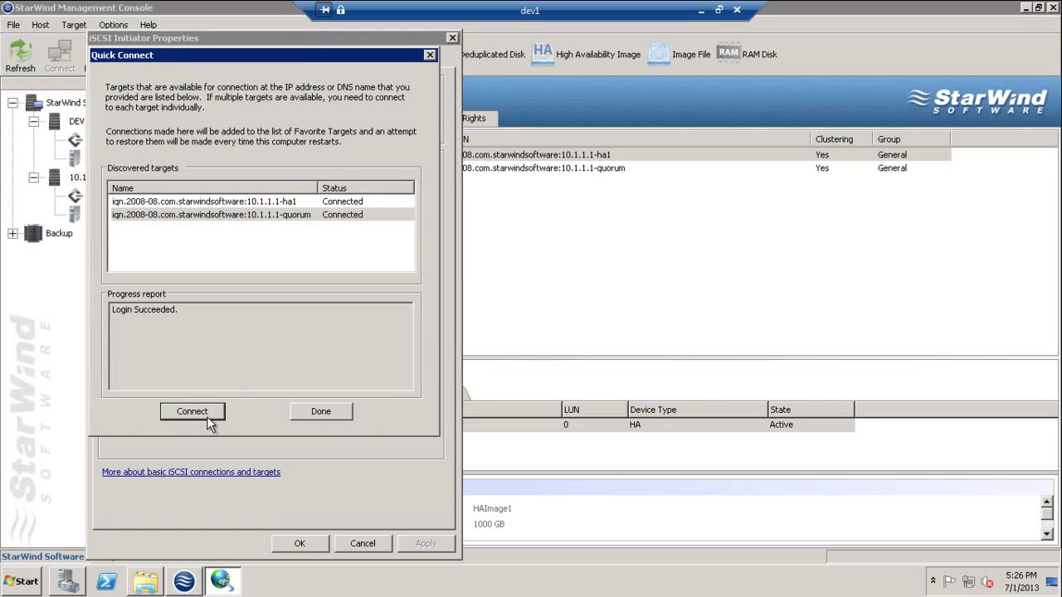
pyautogui.click(330, 410)
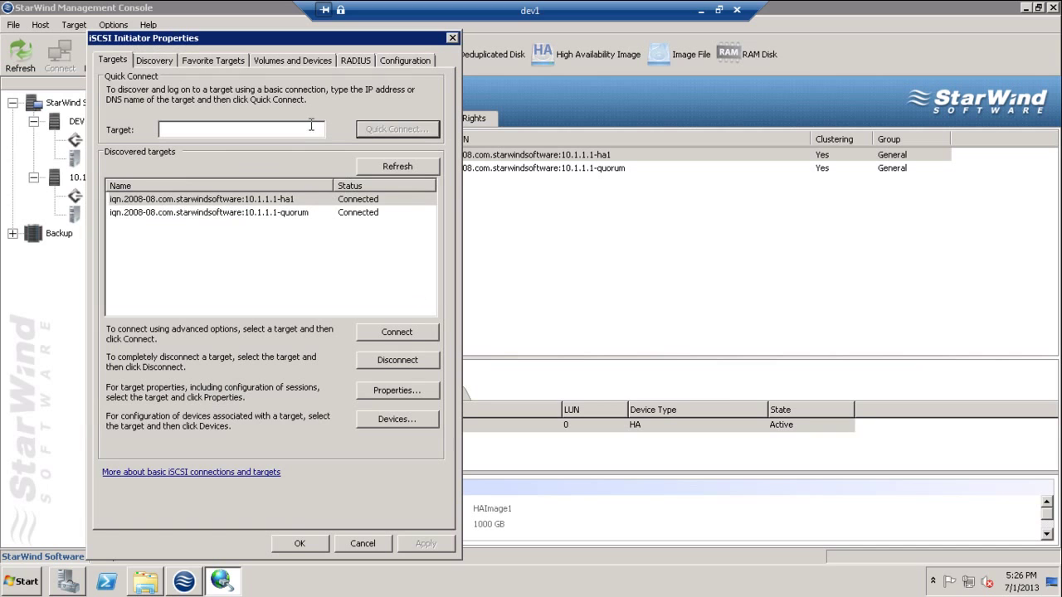
# - Quick connect to 10.1.1.2, connect its ha1 and quorum second-node targets, and close the iSCSI Initiator properties
pyautogui.write('10.1.1.2')
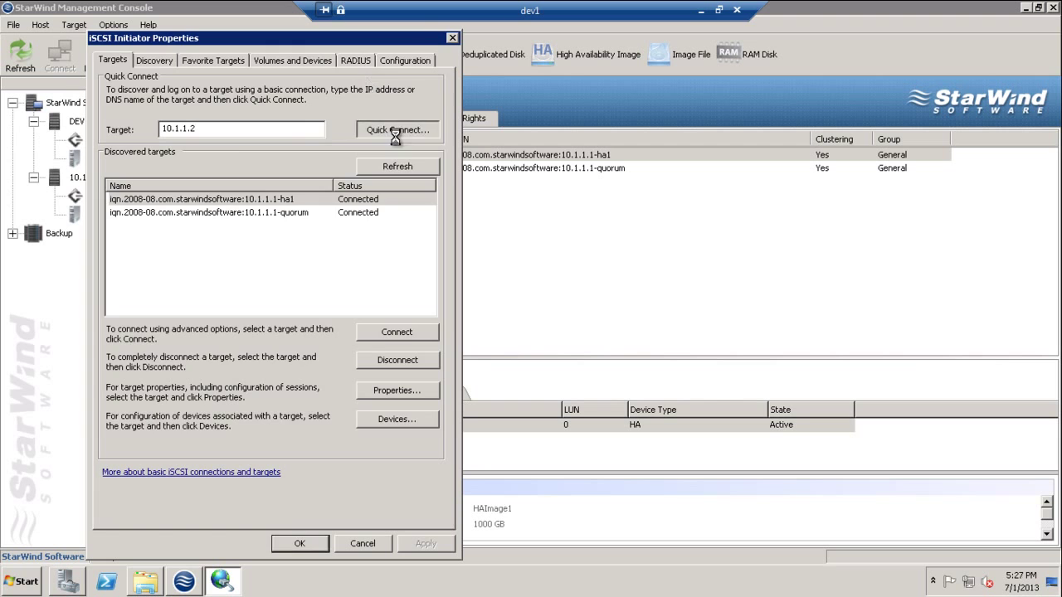
pyautogui.click(397, 129)
pyautogui.click(199, 413)
pyautogui.click(273, 213)
pyautogui.click(217, 416)
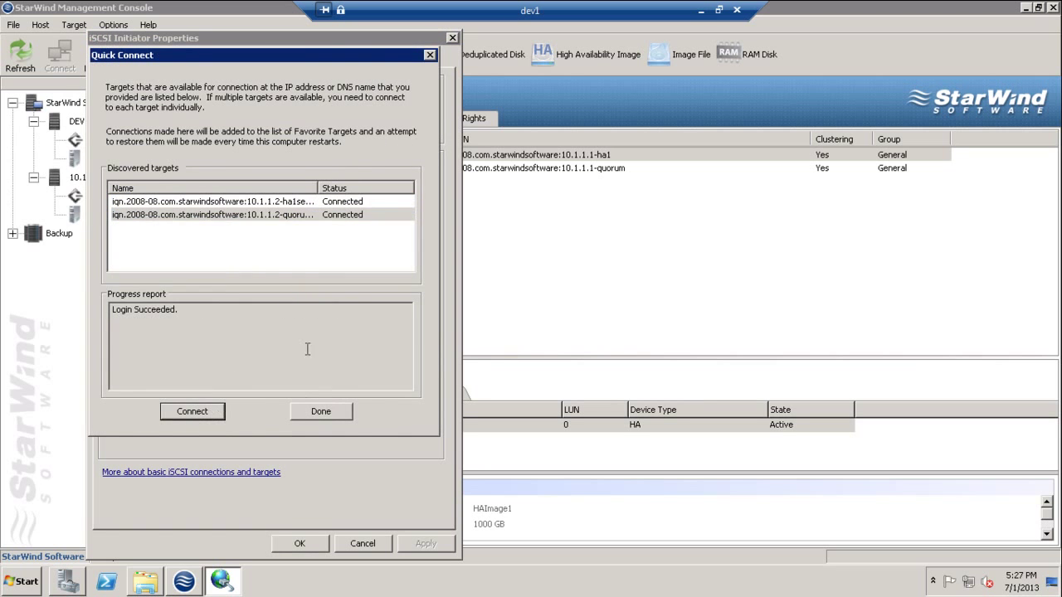
pyautogui.click(335, 415)
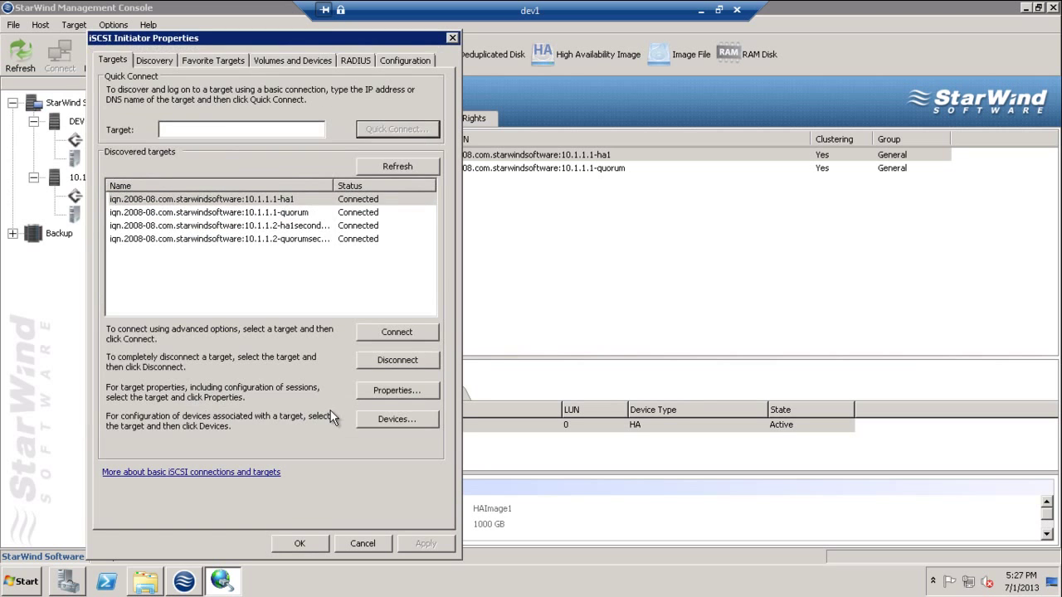
pyautogui.click(305, 543)
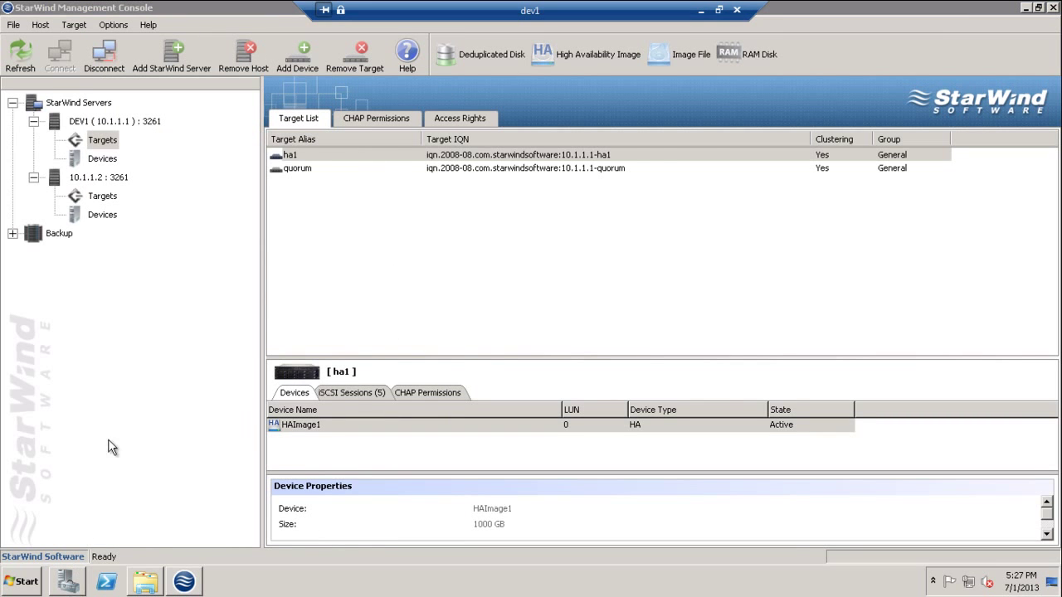
# - In Server Manager's Disk Management, bring the 1000 GB Disk 2 online and initialize it with the MBR partition style
pyautogui.click(69, 583)
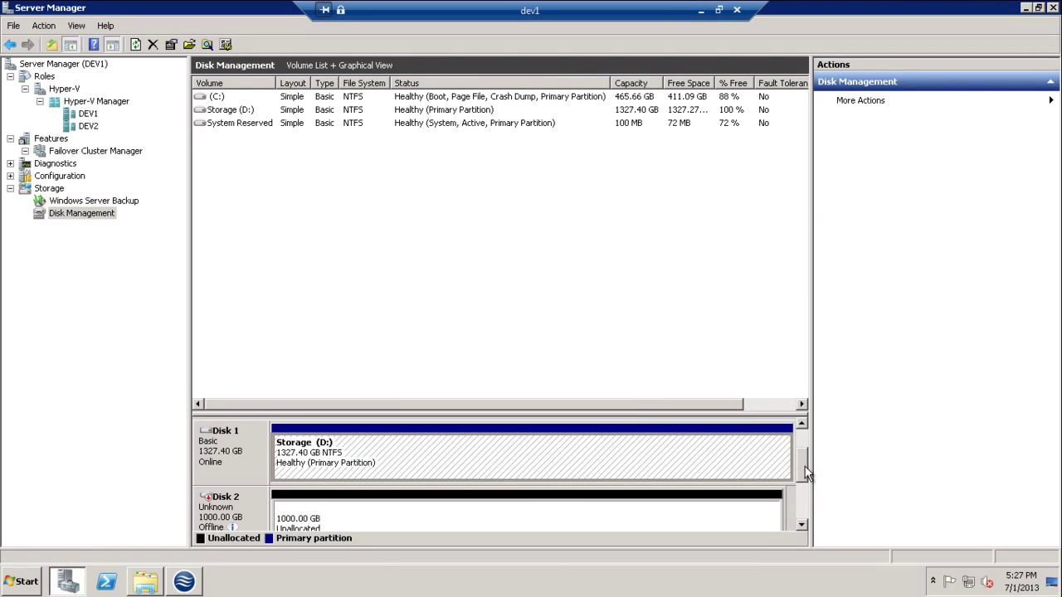
pyautogui.click(804, 481)
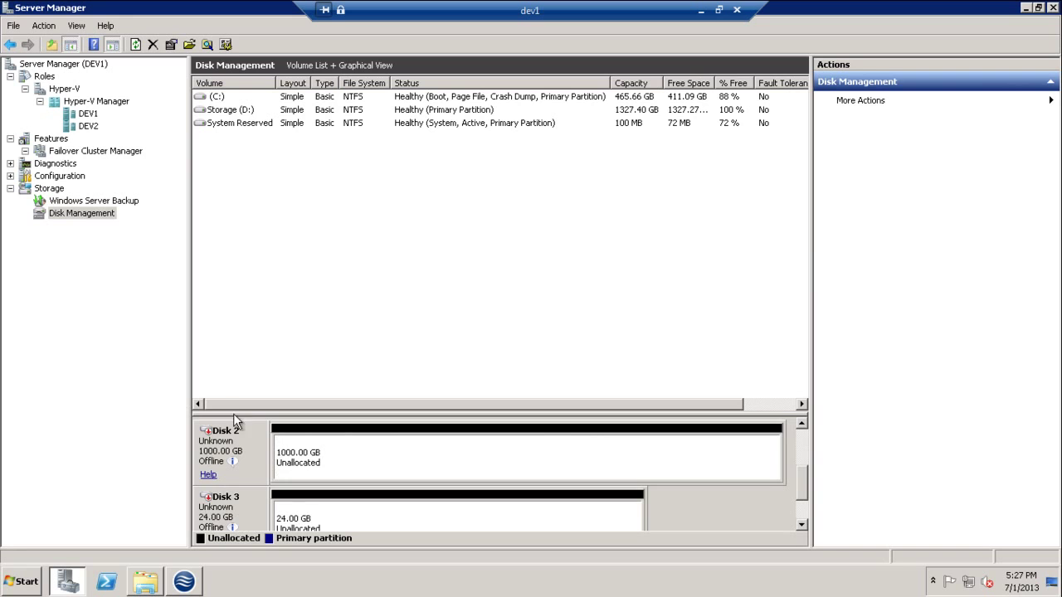
pyautogui.moveTo(255, 457)
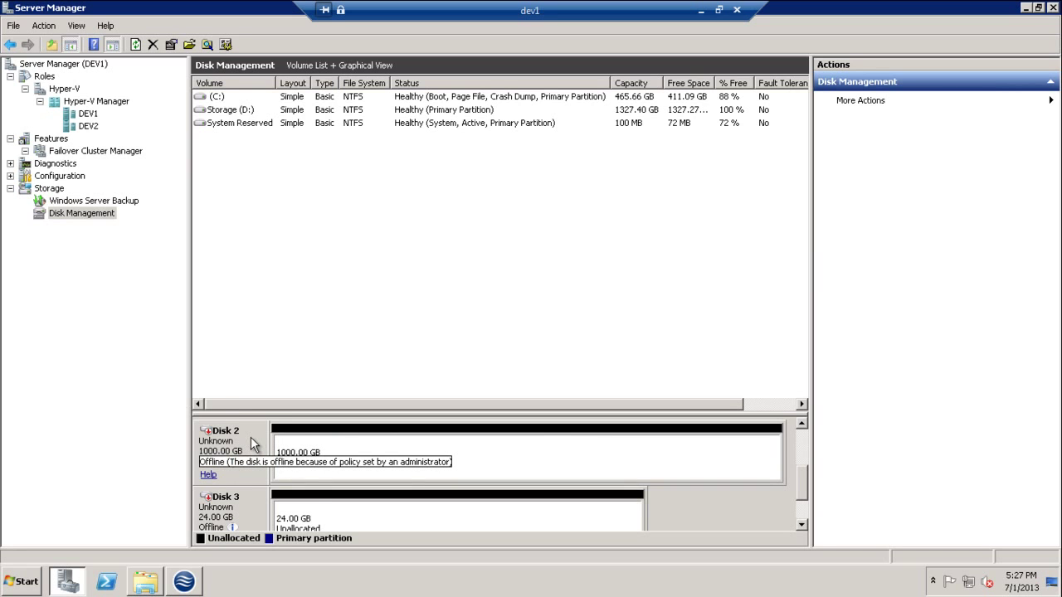
pyautogui.rightClick(250, 437)
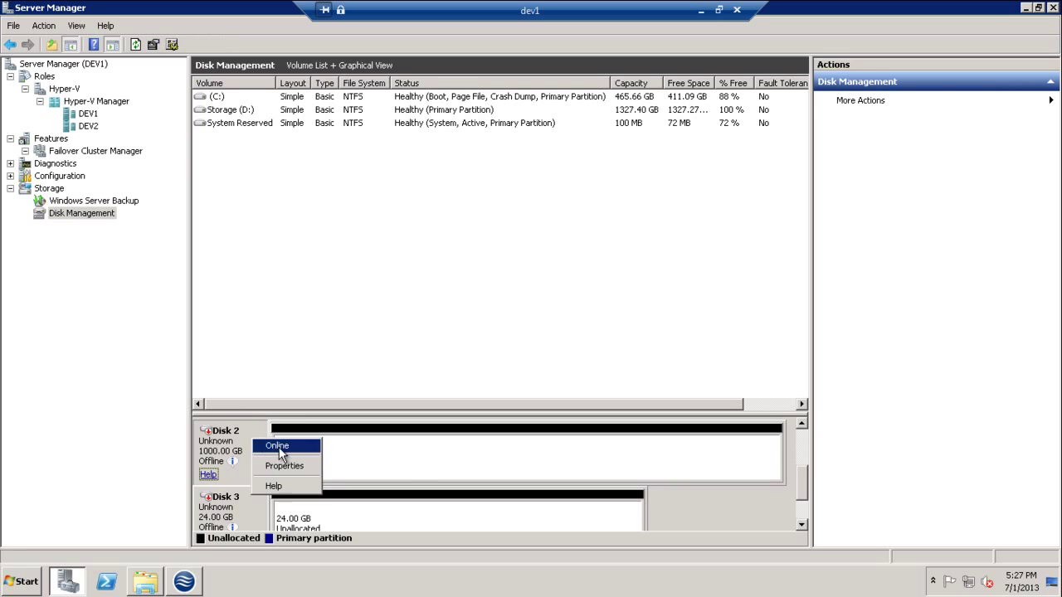
pyautogui.click(278, 447)
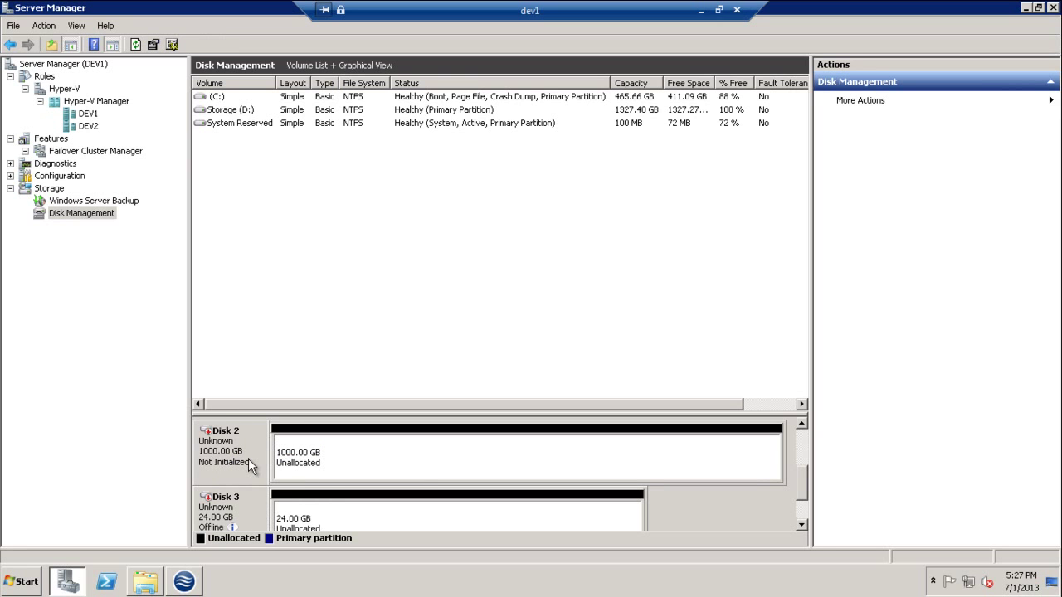
pyautogui.rightClick(248, 459)
pyautogui.click(273, 469)
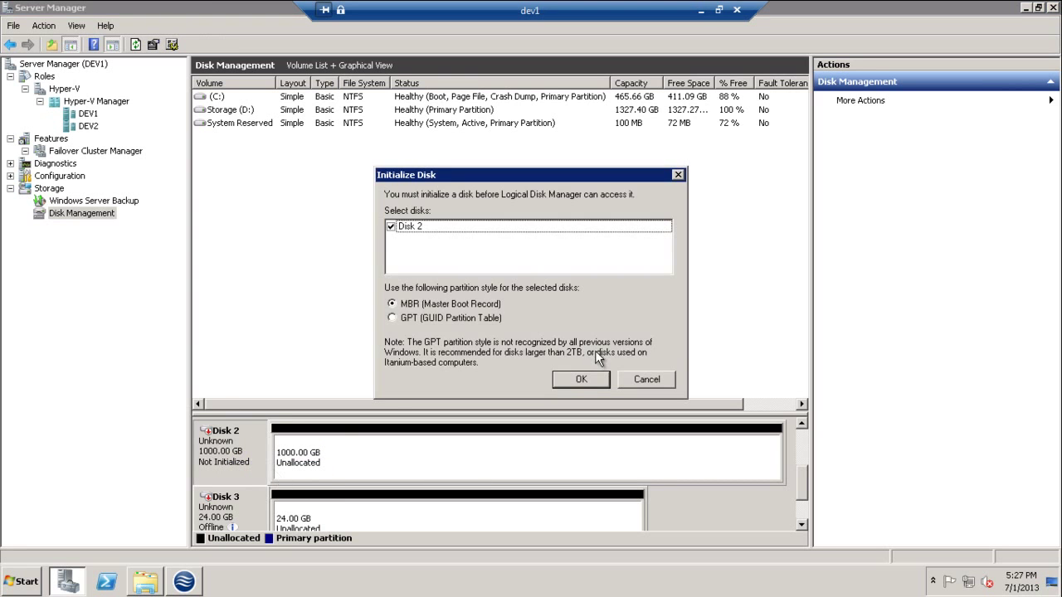
pyautogui.click(581, 379)
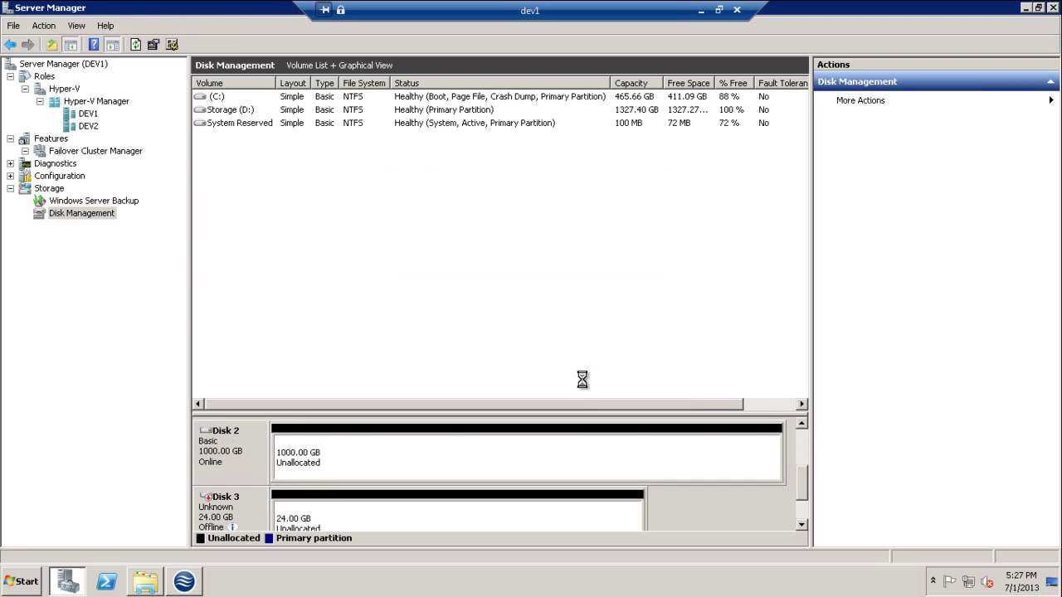
# - Create a full-size simple volume on Disk 2 with drive letter E, quick-formatted as NTFS and labelled StarWind
pyautogui.rightClick(348, 455)
pyautogui.click(374, 460)
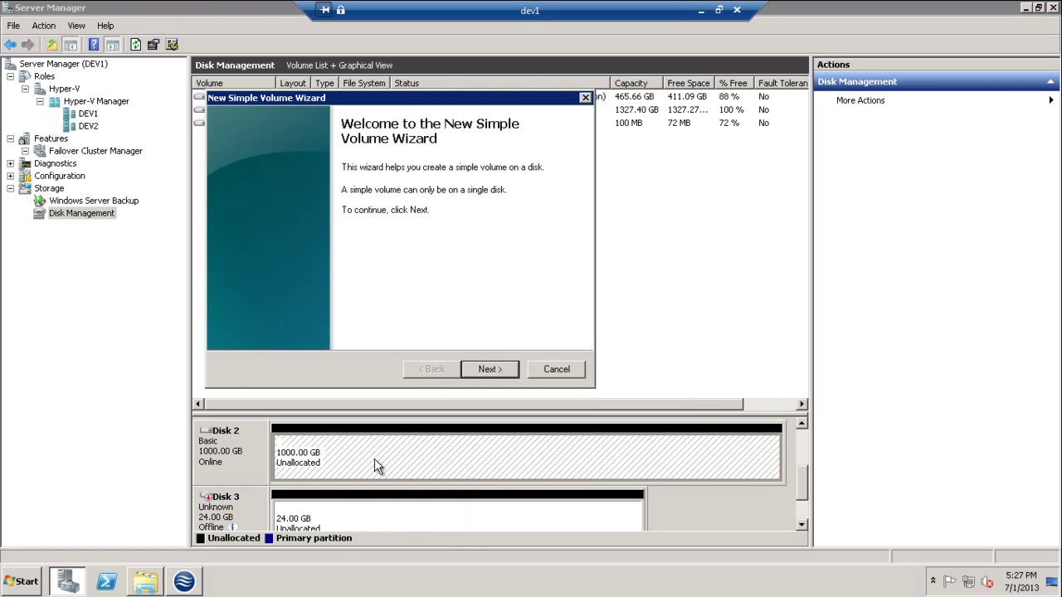
pyautogui.click(489, 370)
pyautogui.click(489, 368)
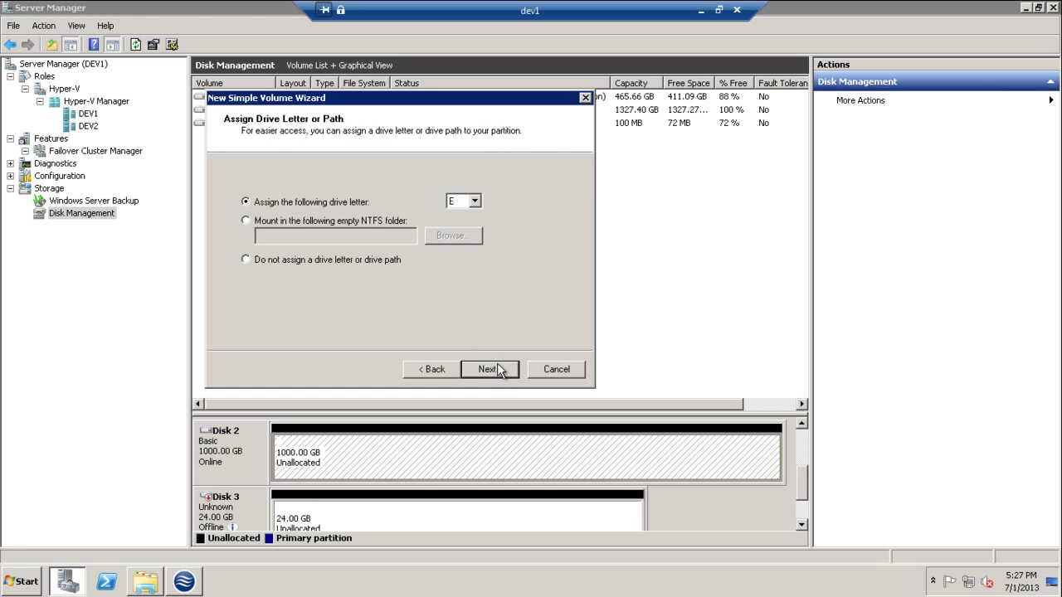
pyautogui.click(496, 369)
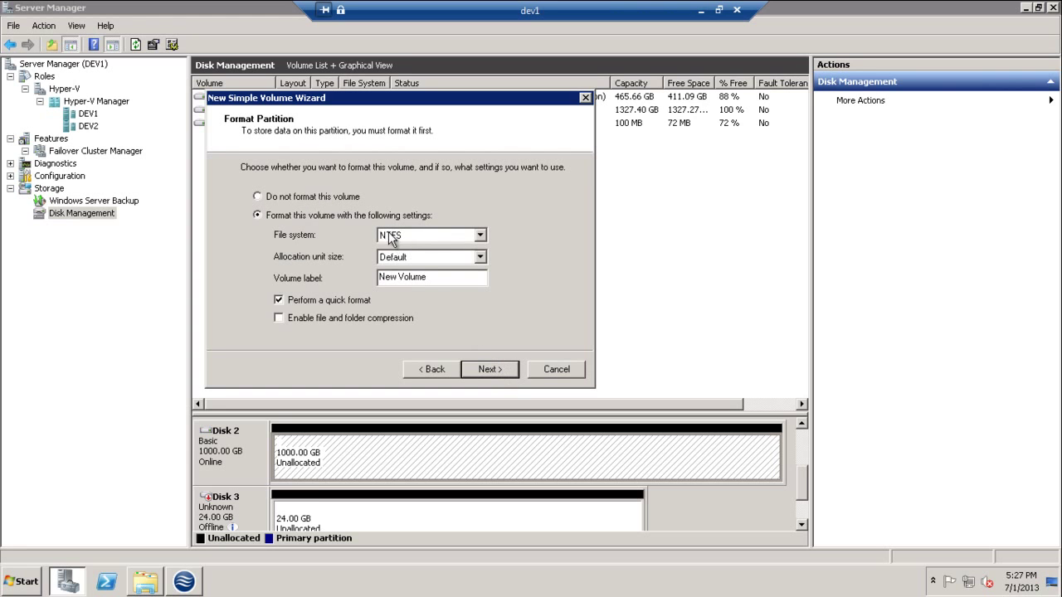
pyautogui.moveTo(441, 277); pyautogui.dragTo(246, 257)
pyautogui.write('StarWind')
pyautogui.click(506, 370)
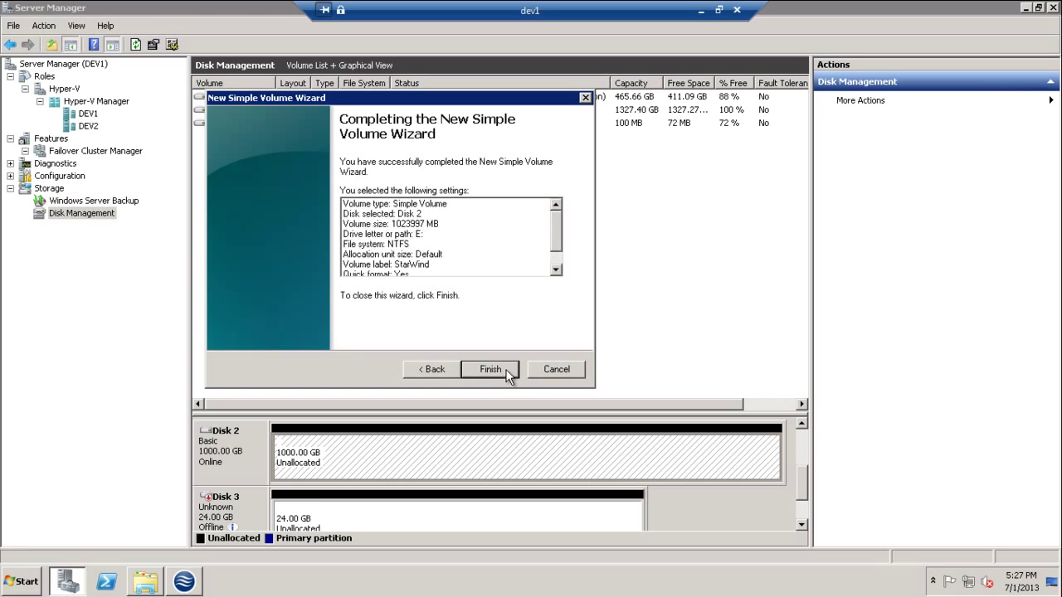
pyautogui.click(506, 370)
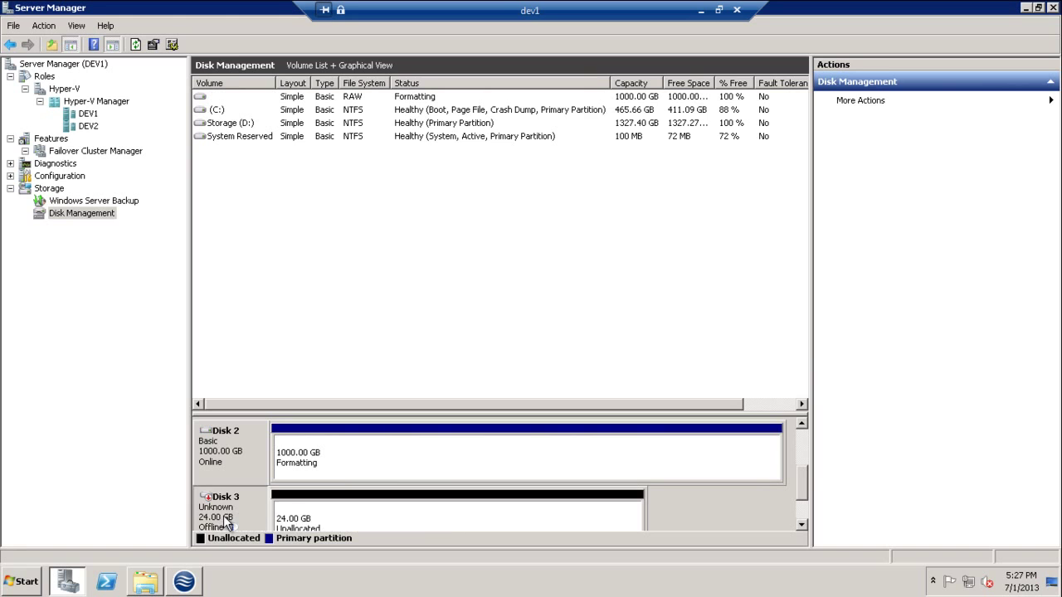
# - Bring the 24 GB Disk 3 online and initialize it with the MBR partition style
pyautogui.rightClick(223, 516)
pyautogui.click(262, 464)
pyautogui.rightClick(233, 503)
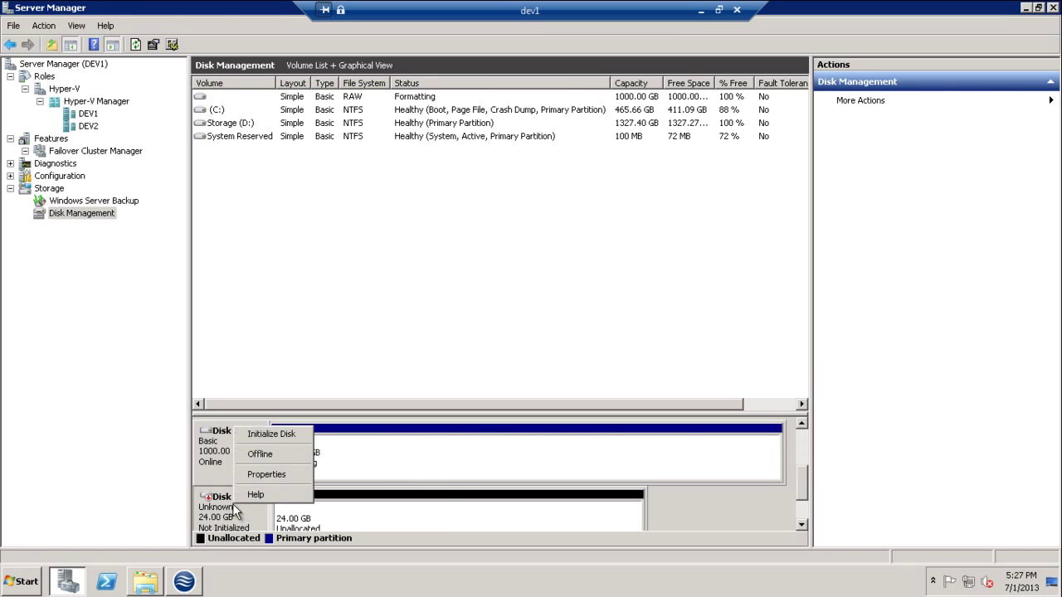
pyautogui.click(266, 433)
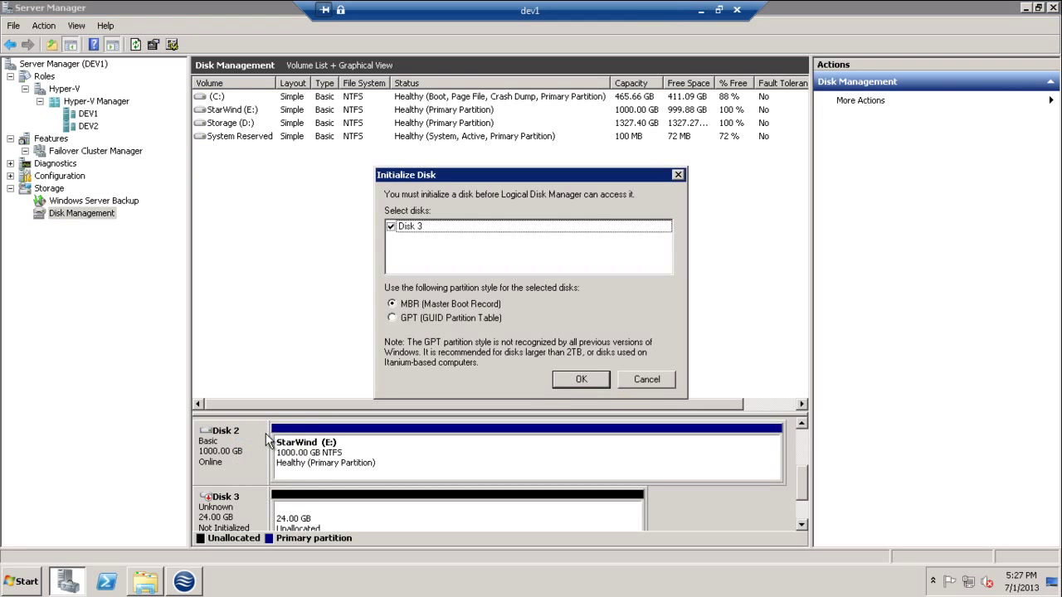
pyautogui.click(595, 384)
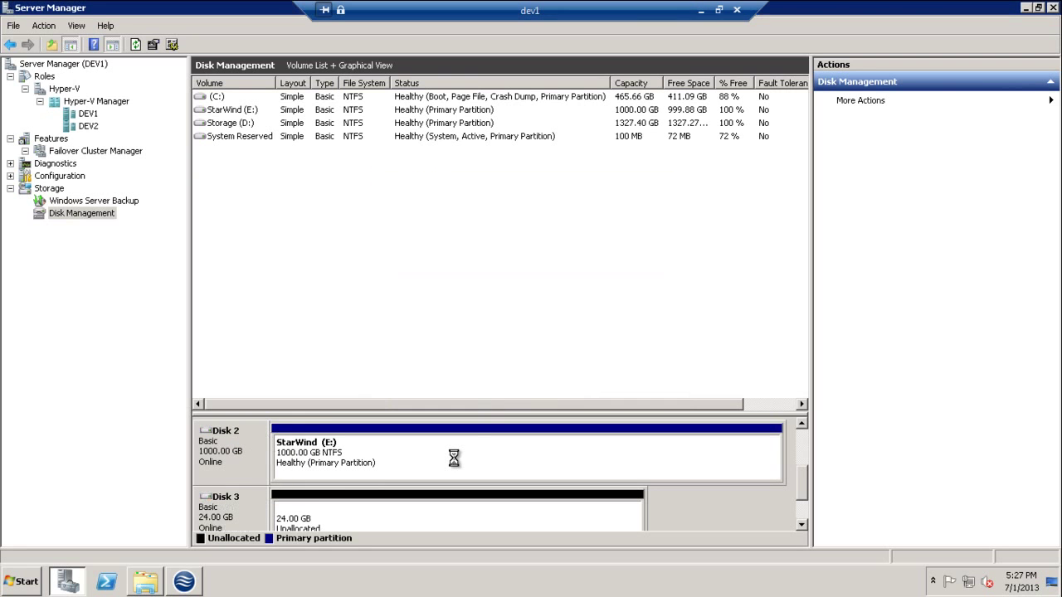
# - Create a full-size simple NTFS volume on Disk 3 with drive letter F and label Quorum, then minimize the dev1 remote session
pyautogui.rightClick(358, 521)
pyautogui.click(390, 415)
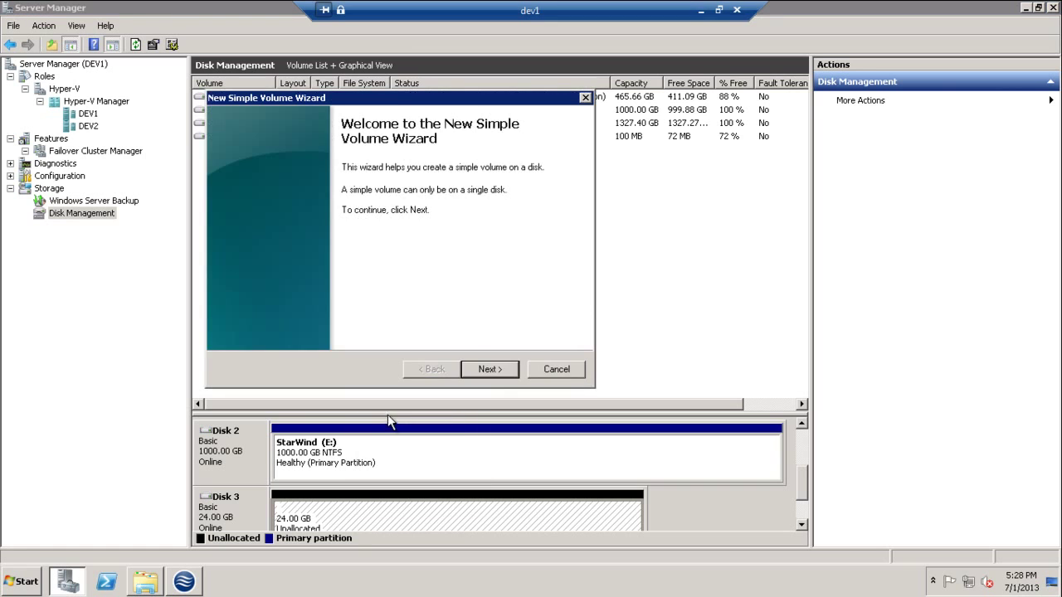
pyautogui.click(489, 369)
pyautogui.click(495, 369)
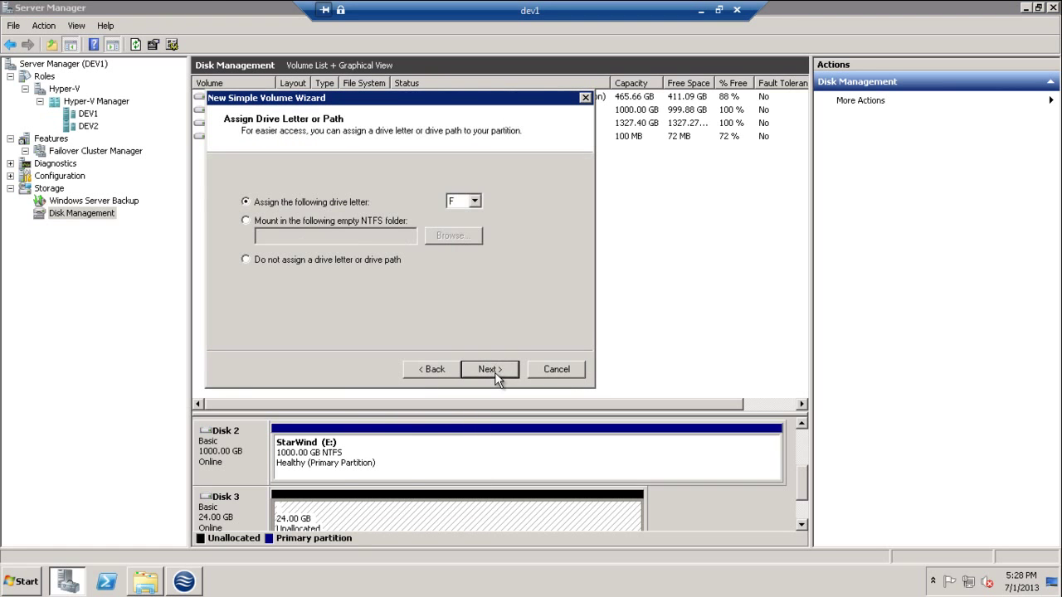
pyautogui.click(506, 371)
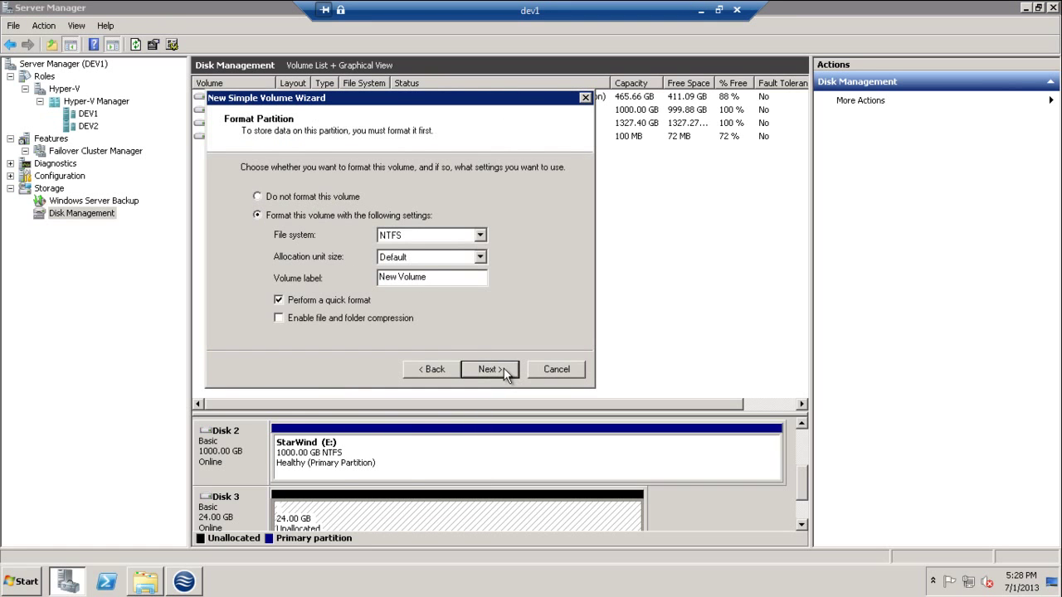
pyautogui.press('Tab')
pyautogui.write('Quorum')
pyautogui.click(502, 369)
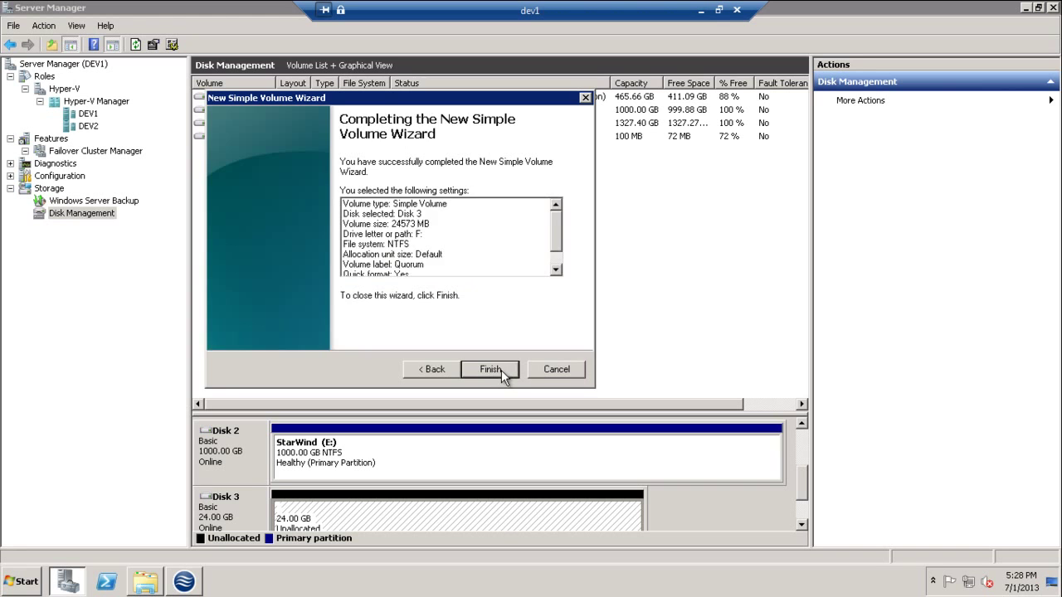
pyautogui.click(501, 370)
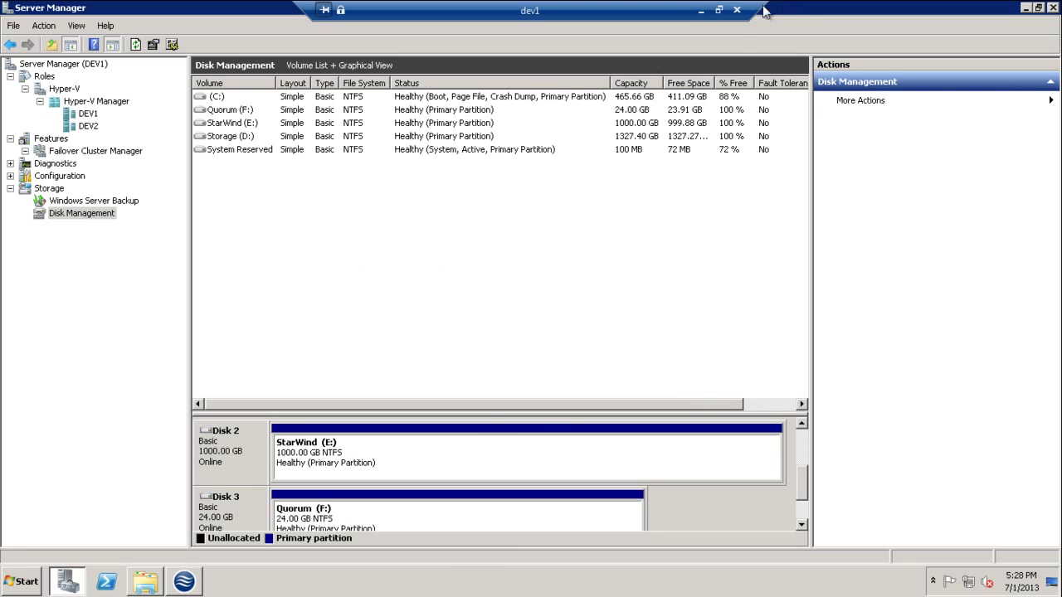
pyautogui.click(699, 12)
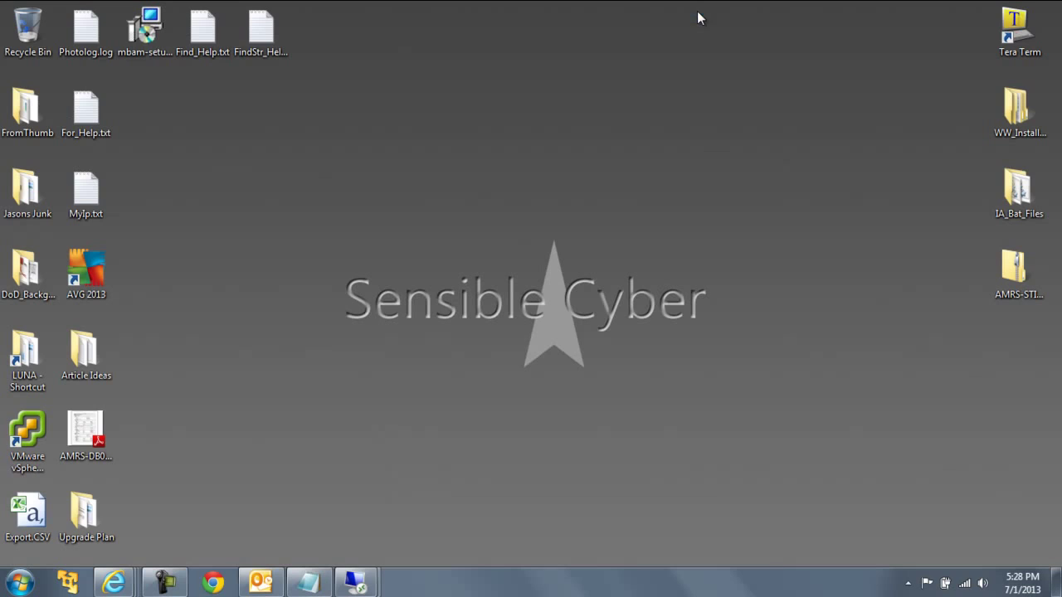
# - Switch to the dev2 remote session and open the iSCSI Initiator alongside Server Manager's Disk Management
pyautogui.moveTo(356, 586)
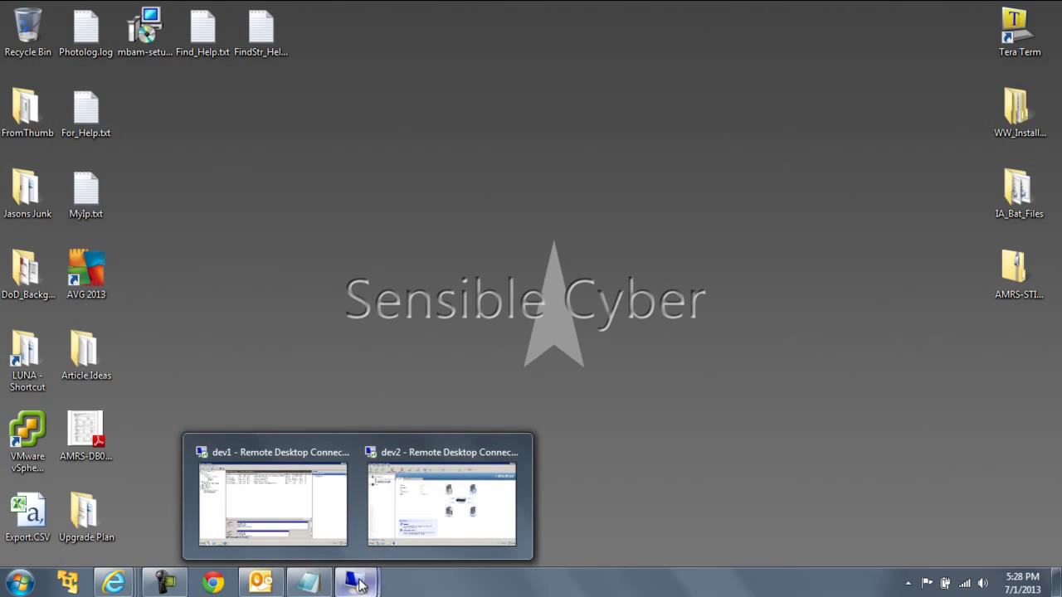
pyautogui.click(379, 509)
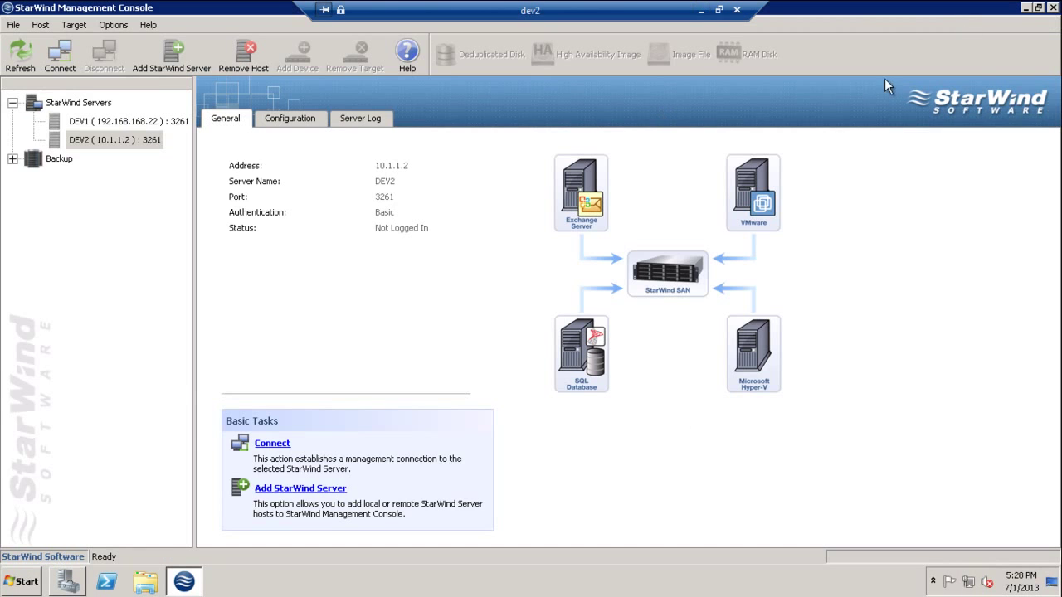
pyautogui.click(68, 587)
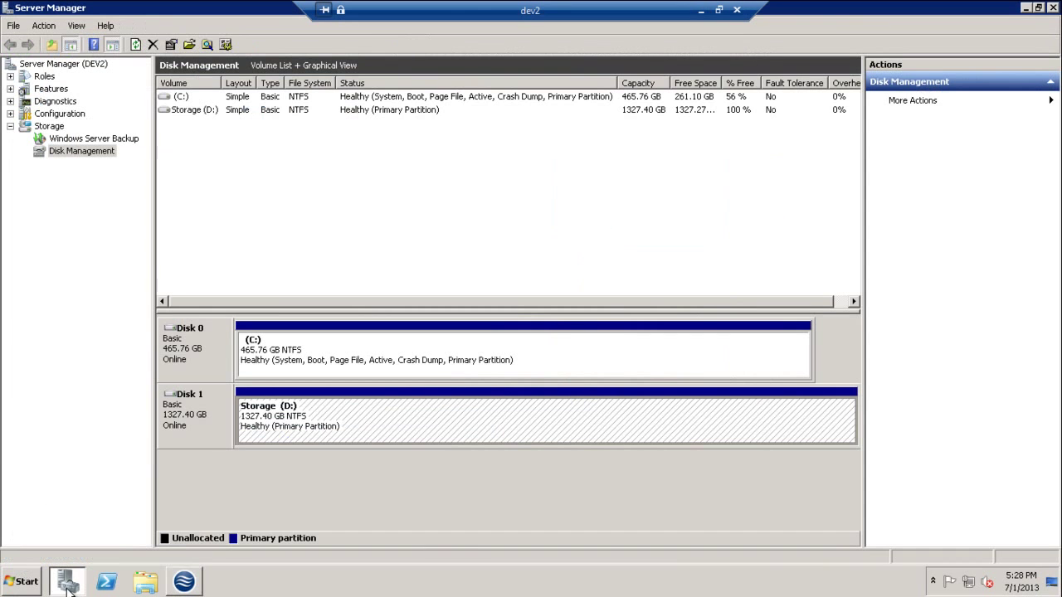
pyautogui.click(22, 582)
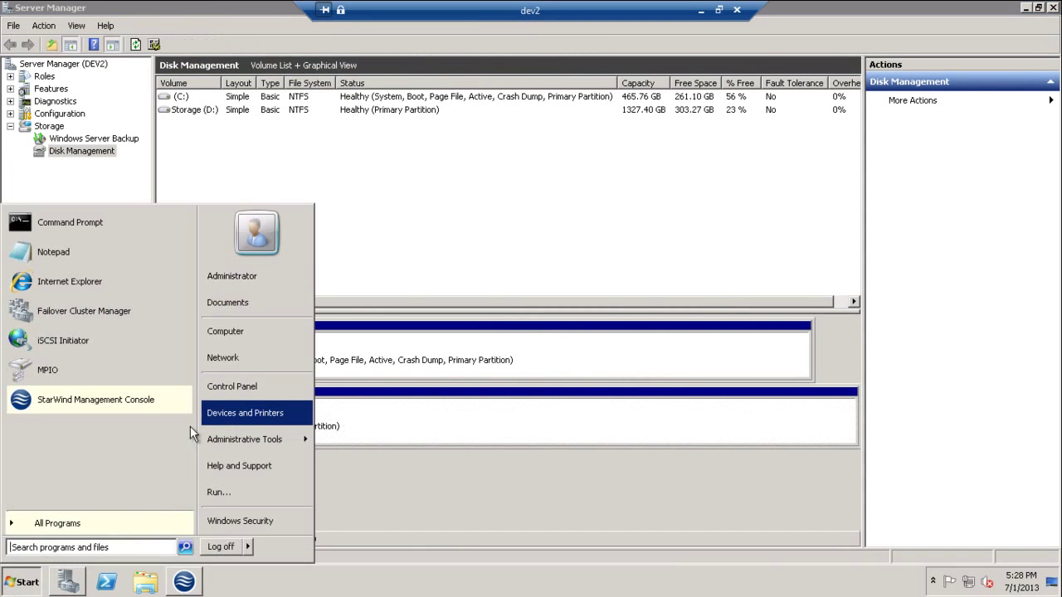
pyautogui.click(80, 332)
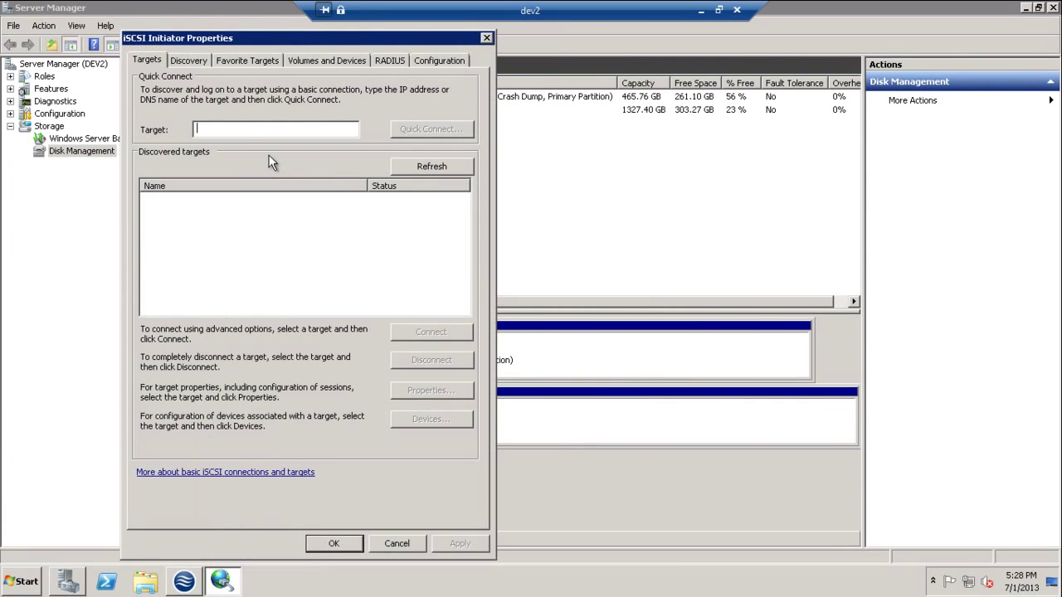
# - Quick-connect the iSCSI Initiator to 10.1.1.1 and log on to its ha1 and quorum targets
pyautogui.write('10.1.1.1')
pyautogui.press('Return')
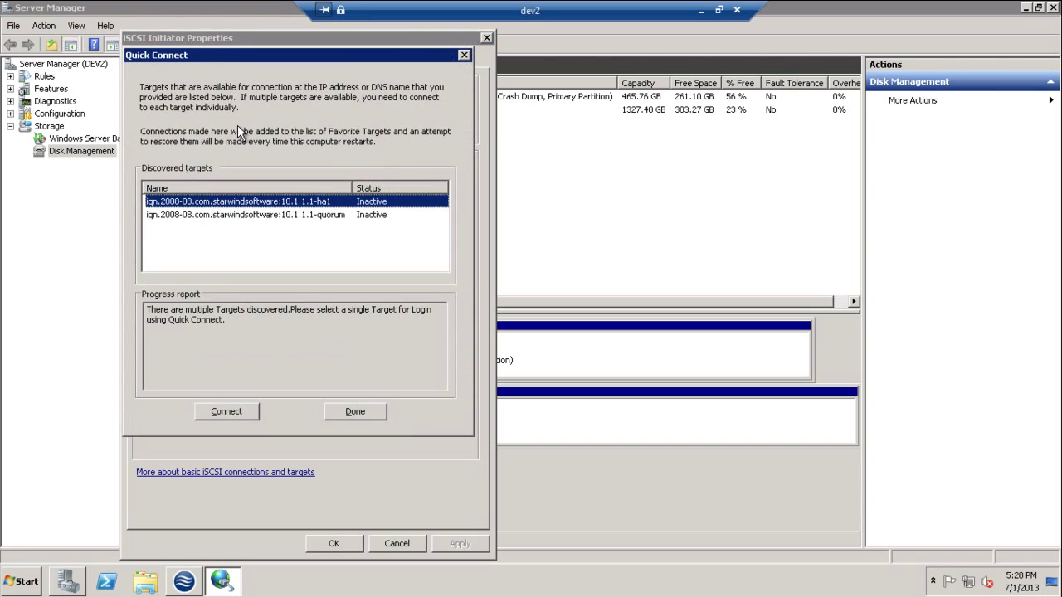
pyautogui.click(234, 415)
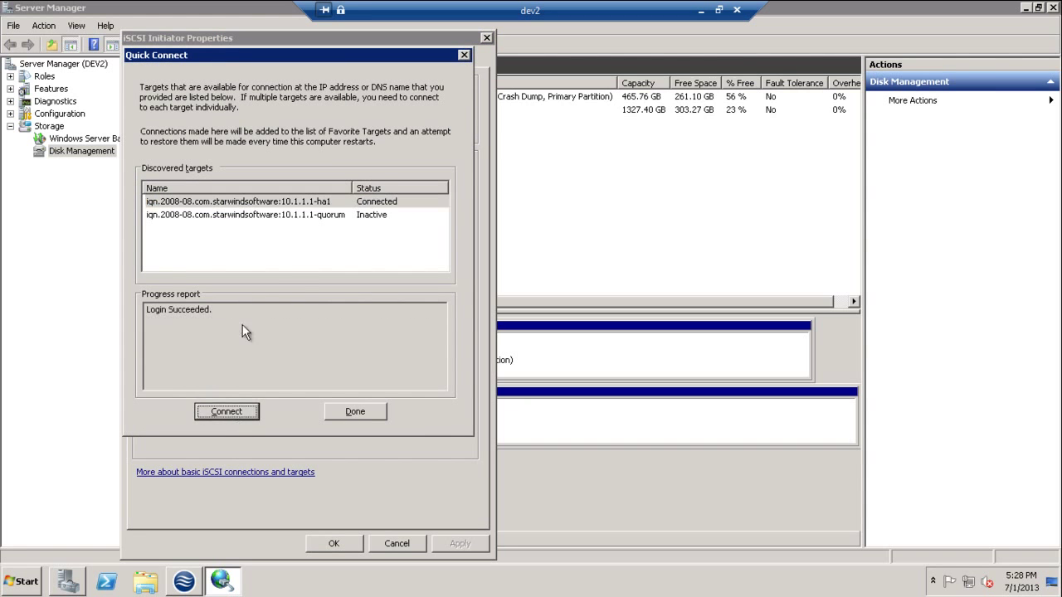
pyautogui.click(273, 214)
pyautogui.click(237, 411)
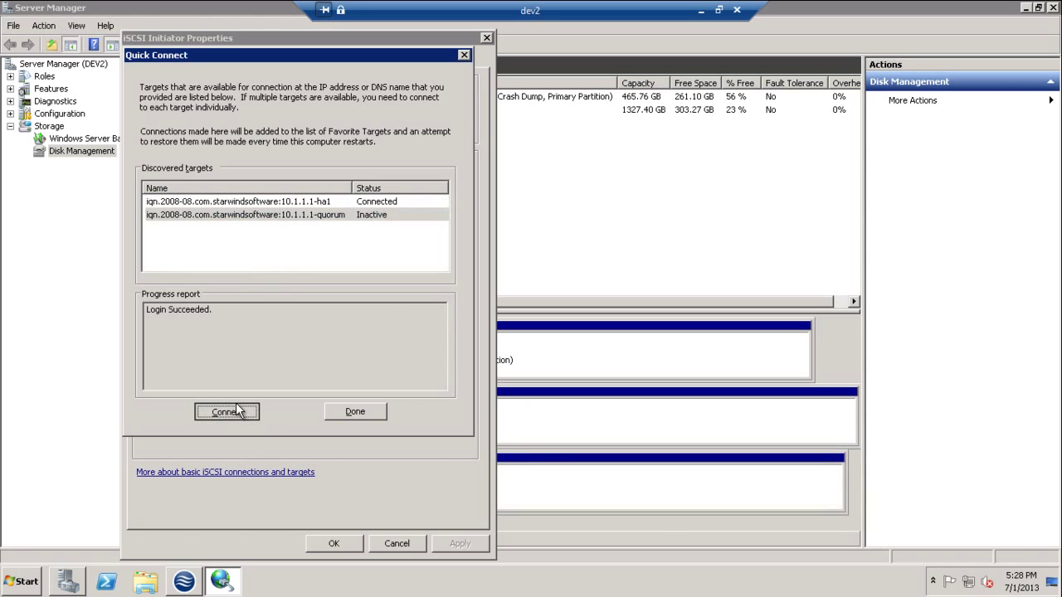
pyautogui.click(364, 410)
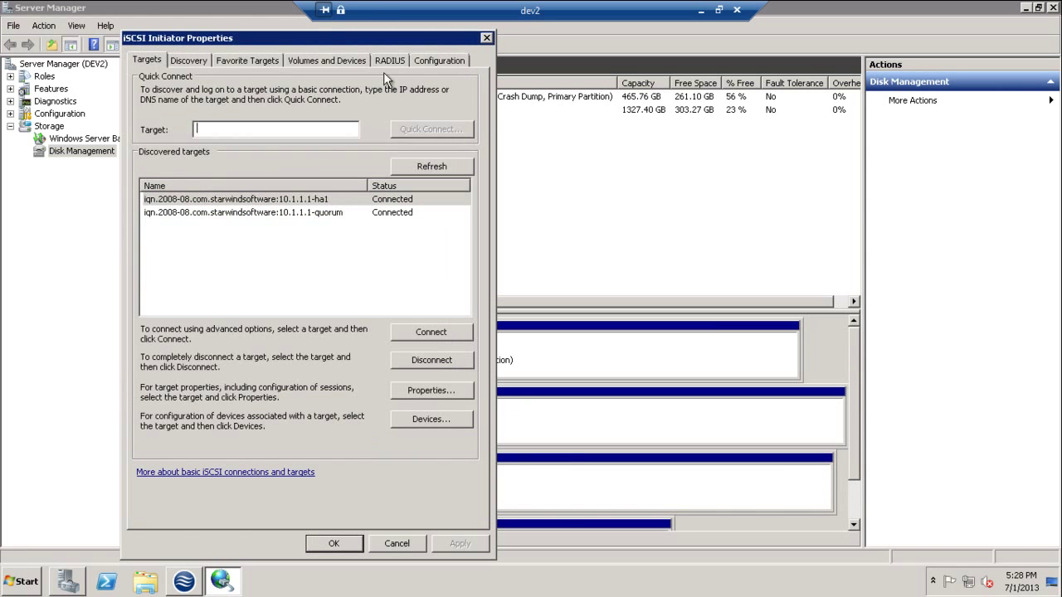
# - Quick-connect to 10.1.1.2, log on to its secondary ha1 and quorum targets, and close the iSCSI Initiator properties
pyautogui.write('10.1.1.2')
pyautogui.click(431, 130)
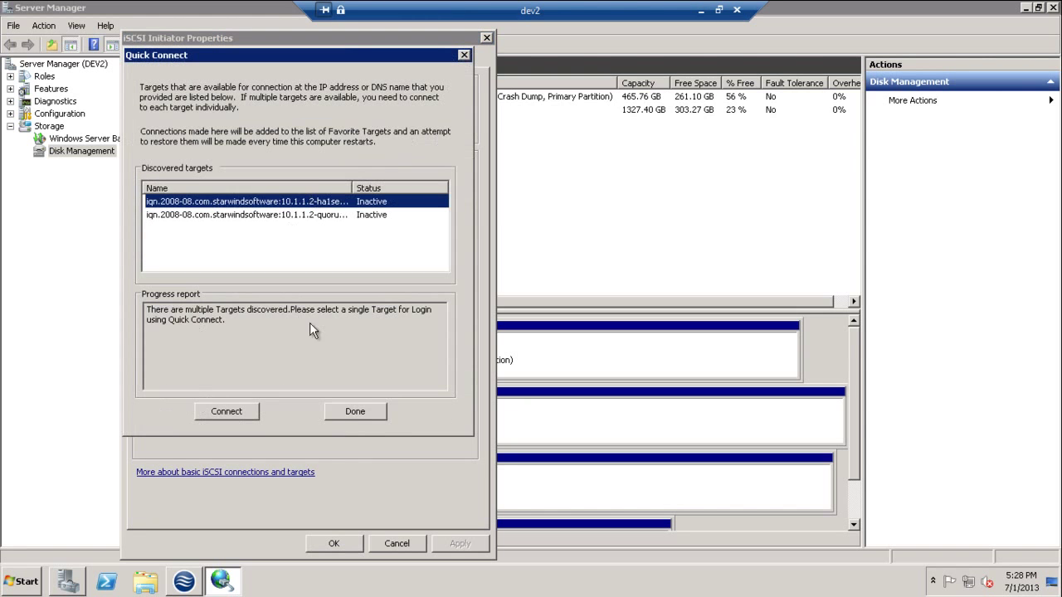
pyautogui.click(247, 409)
pyautogui.click(291, 215)
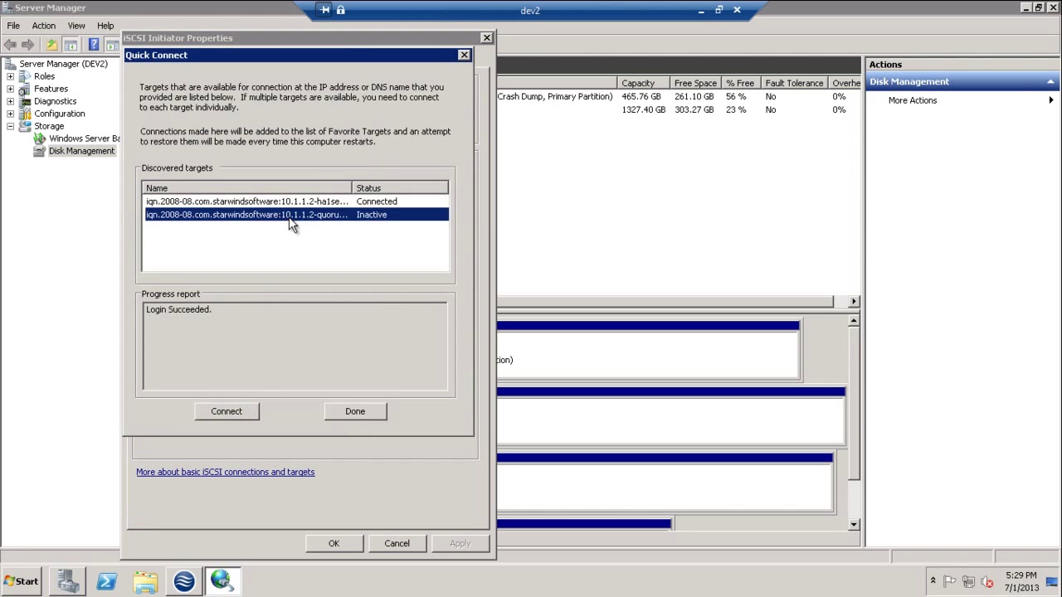
pyautogui.click(245, 416)
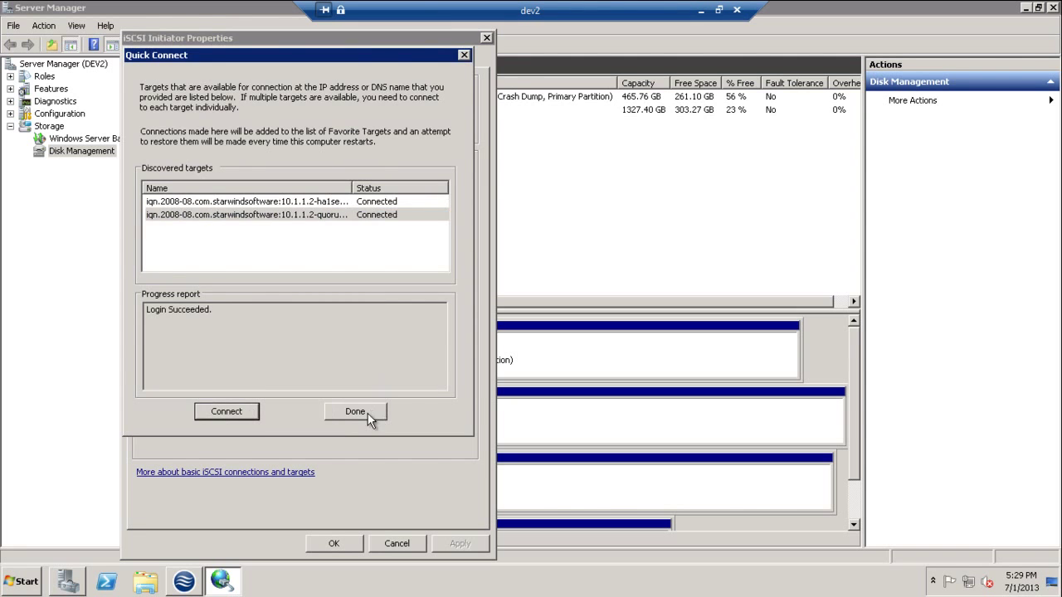
pyautogui.click(371, 413)
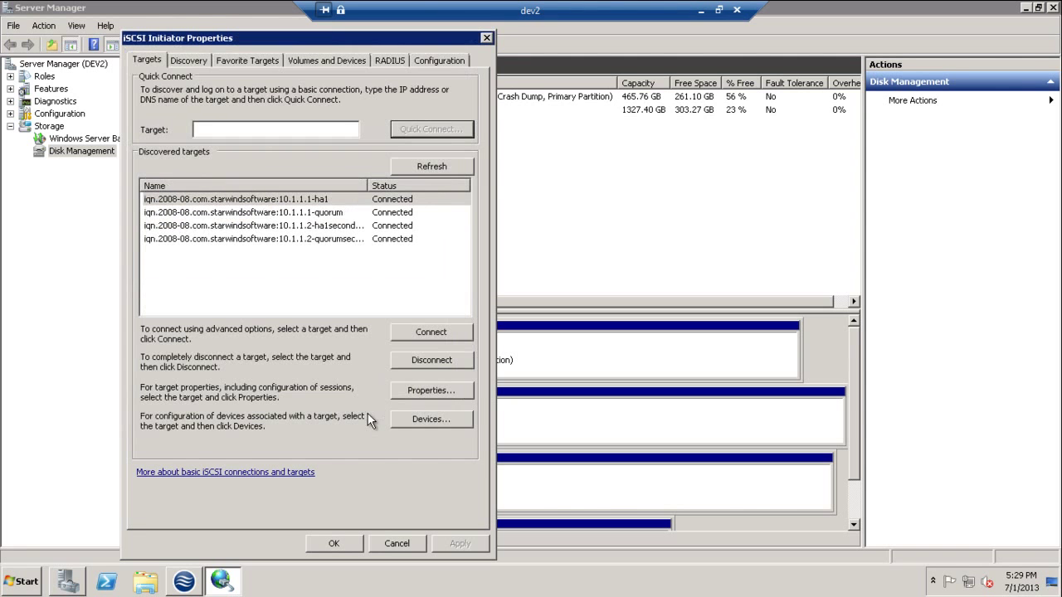
pyautogui.click(333, 541)
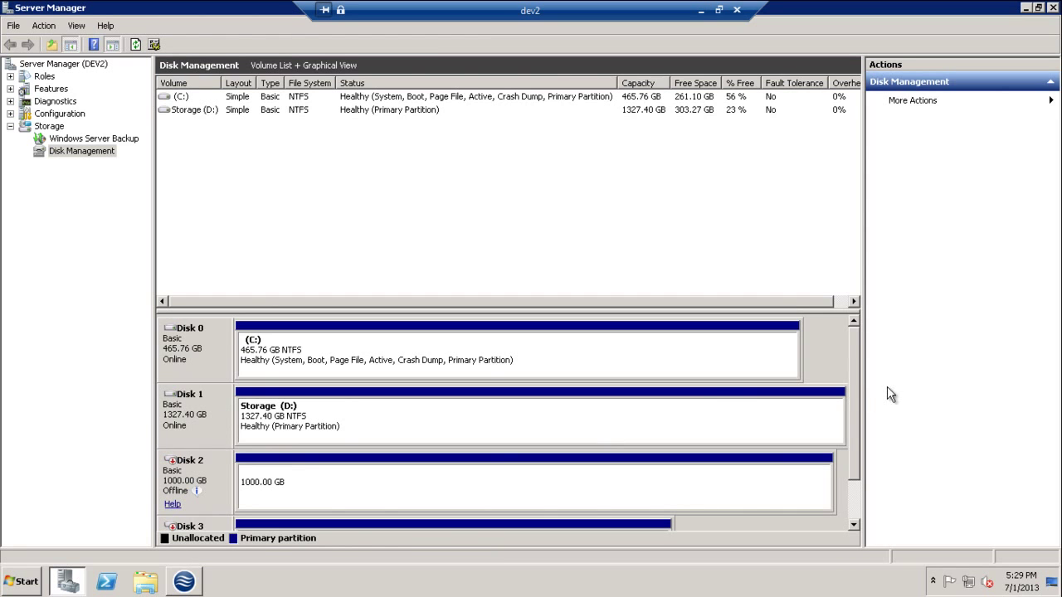
# - Bring the 1000 GB Disk 2 and the 24 GB Disk 3 online on DEV2
pyautogui.moveTo(856, 382); pyautogui.dragTo(858, 438)
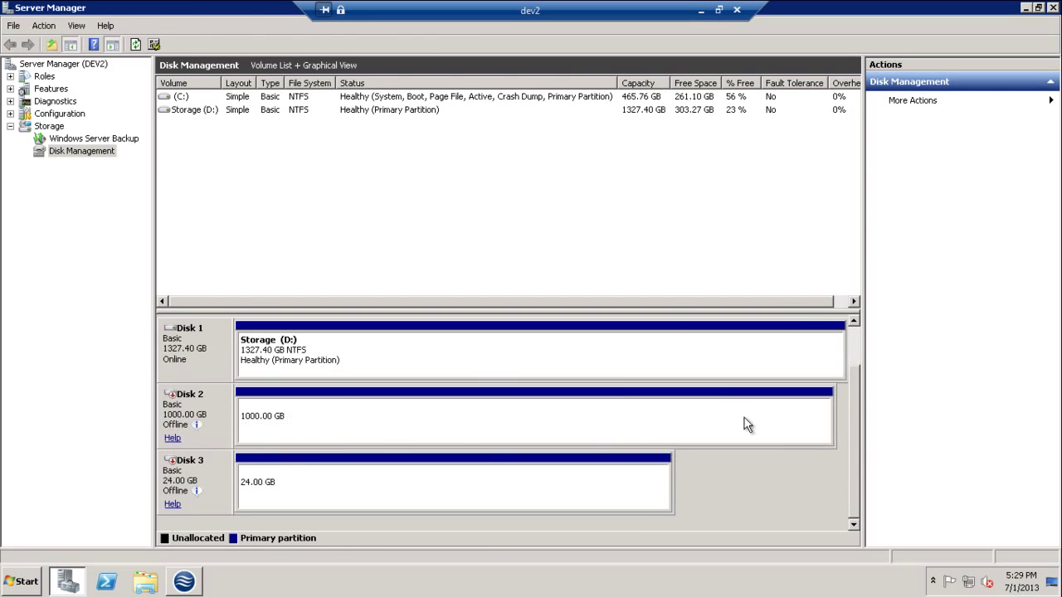
pyautogui.click(200, 415)
pyautogui.rightClick(198, 415)
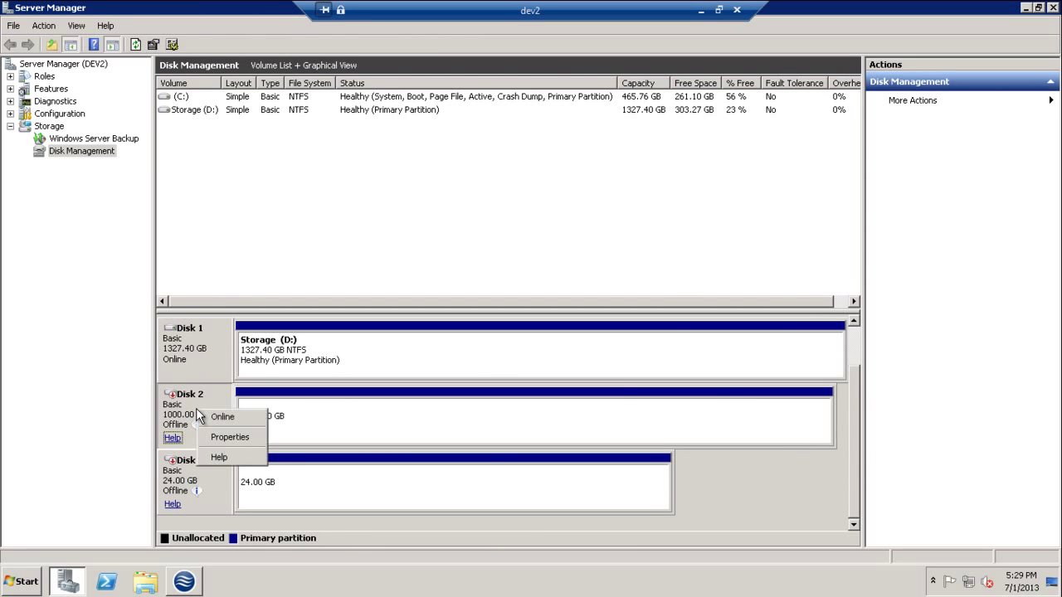
pyautogui.click(224, 418)
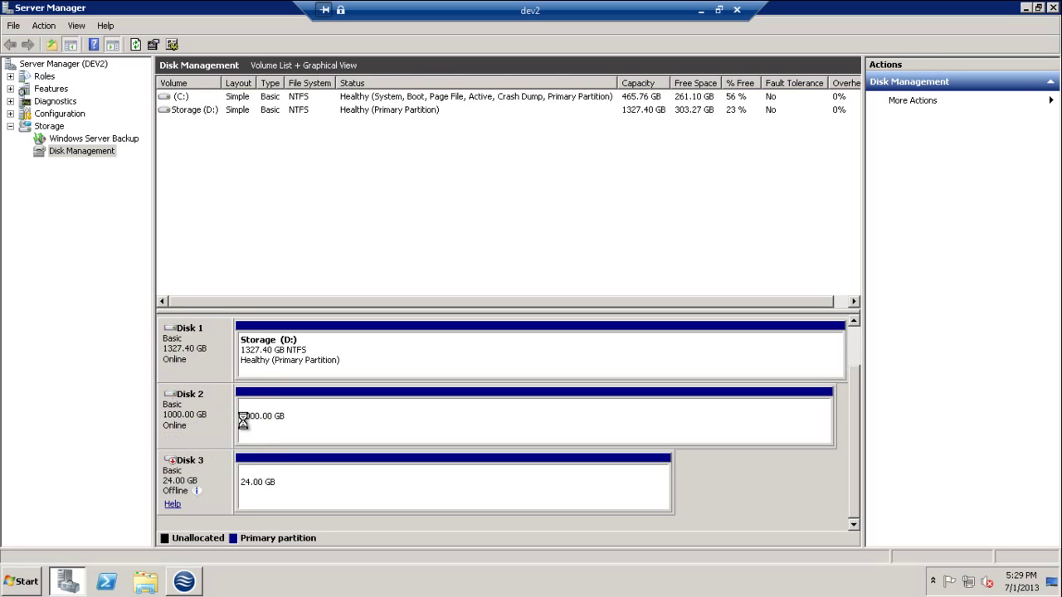
pyautogui.rightClick(221, 481)
pyautogui.click(264, 486)
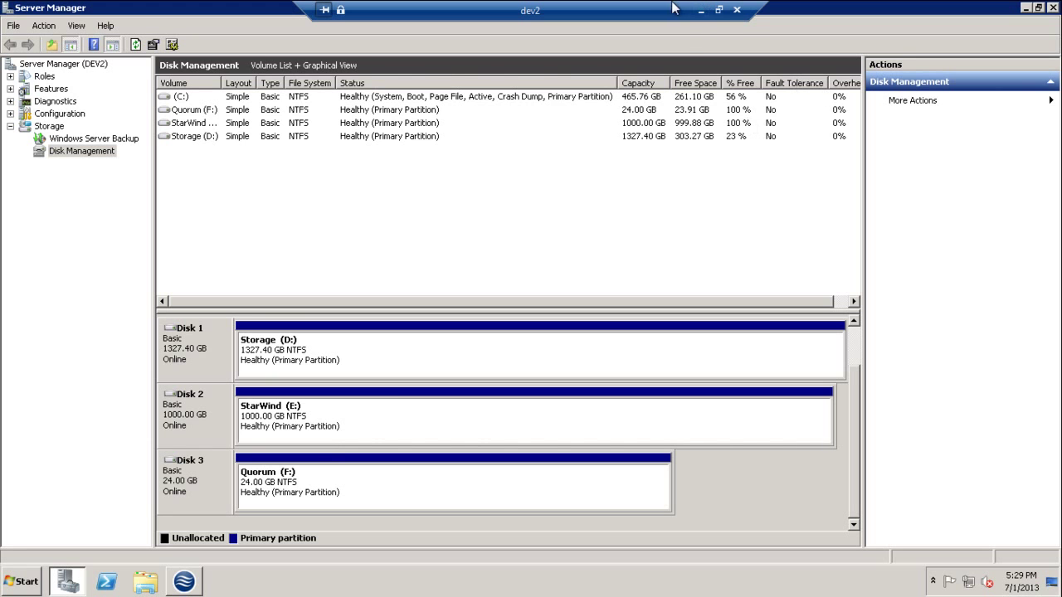
# - Minimize the dev2 session, switch to the dev1 remote session and open Failover Cluster Manager
pyautogui.click(701, 12)
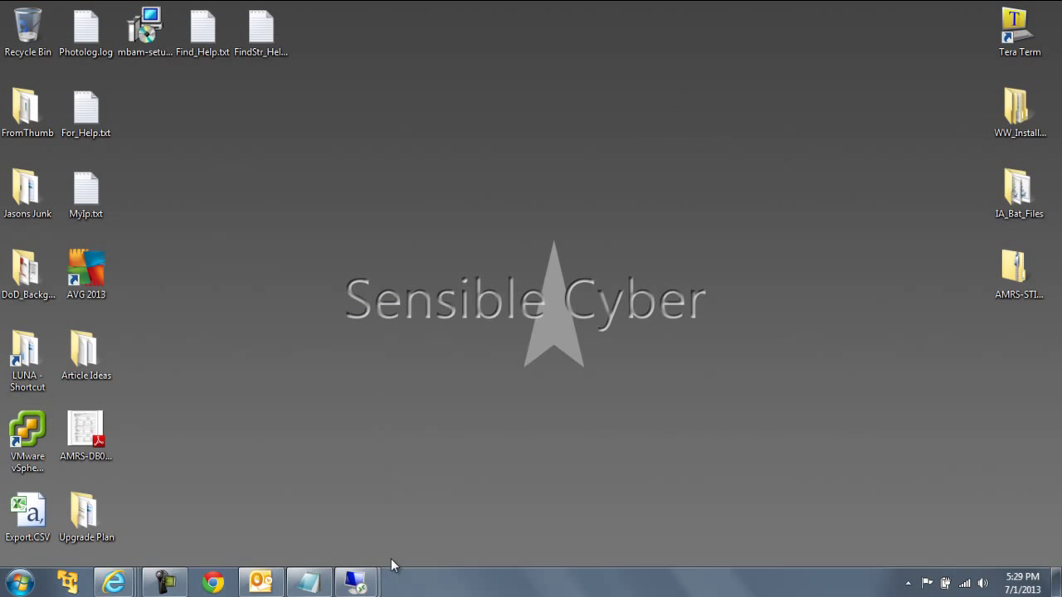
pyautogui.click(355, 582)
pyautogui.click(332, 535)
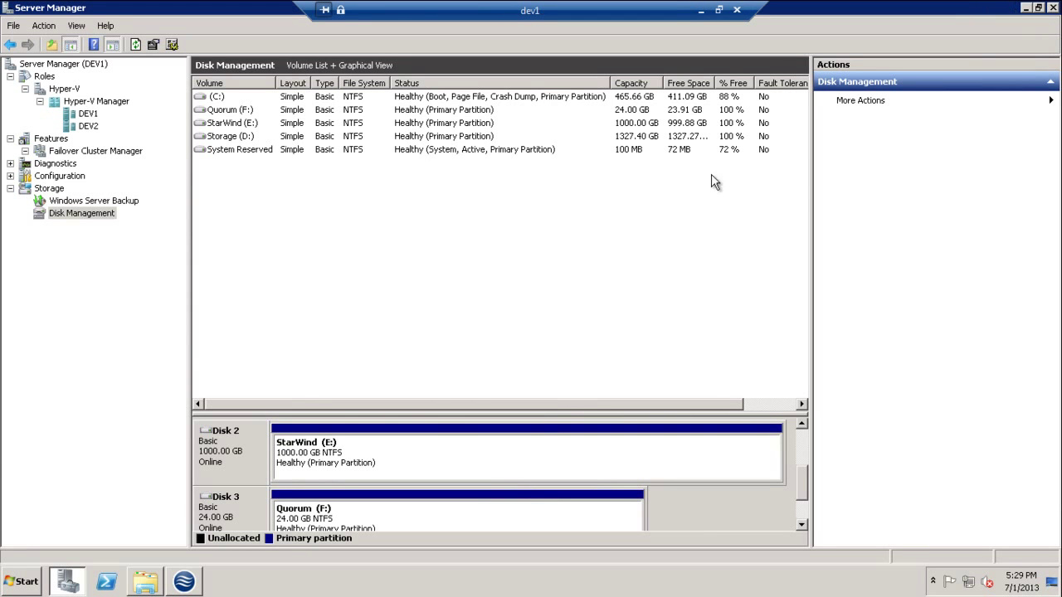
pyautogui.click(124, 155)
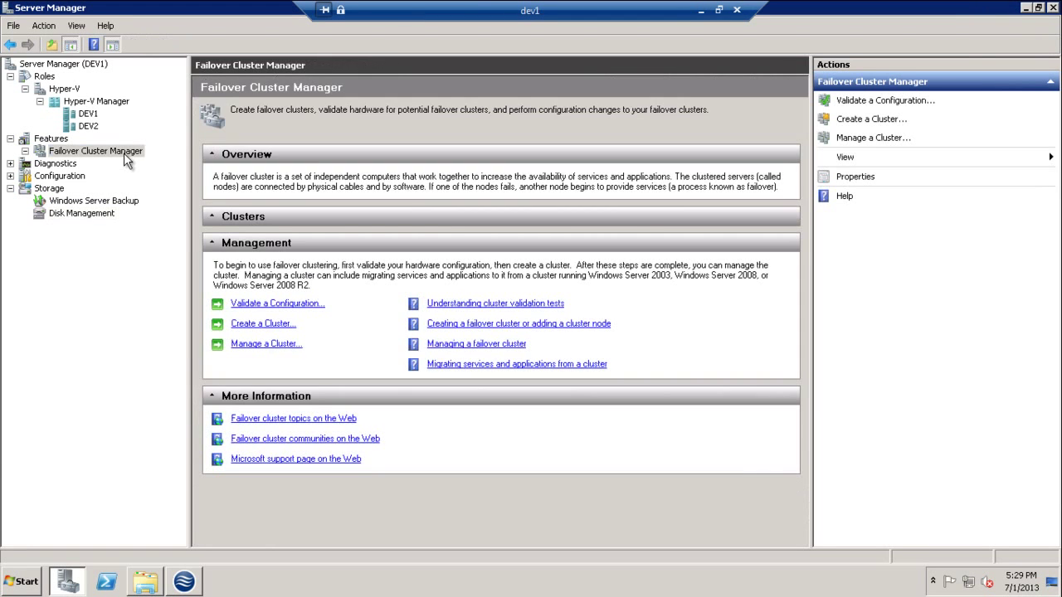
# - Validate a cluster configuration for servers dev1 and dev2, running all tests
pyautogui.click(285, 307)
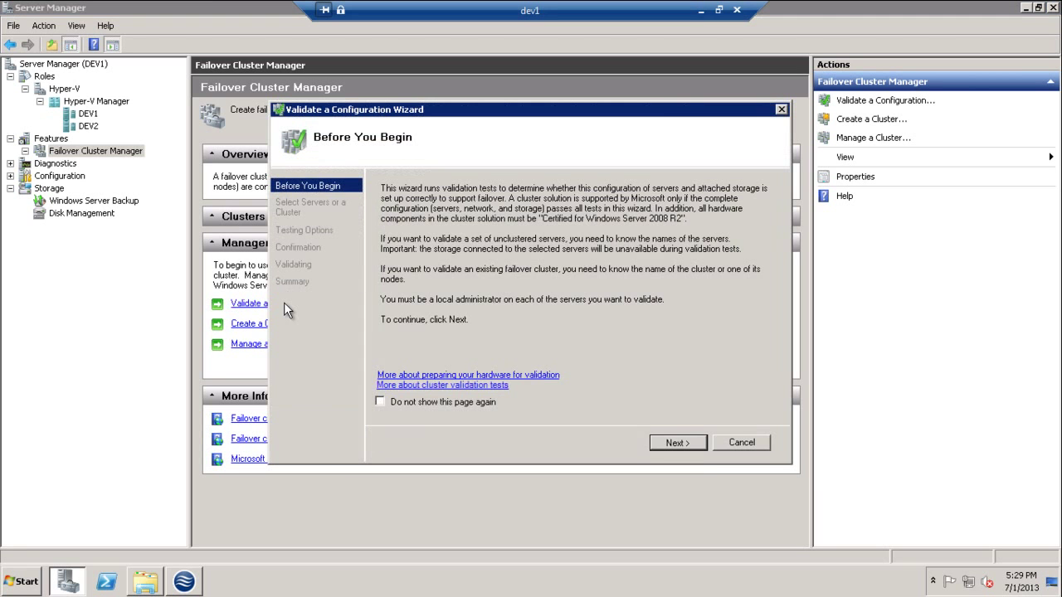
pyautogui.click(687, 443)
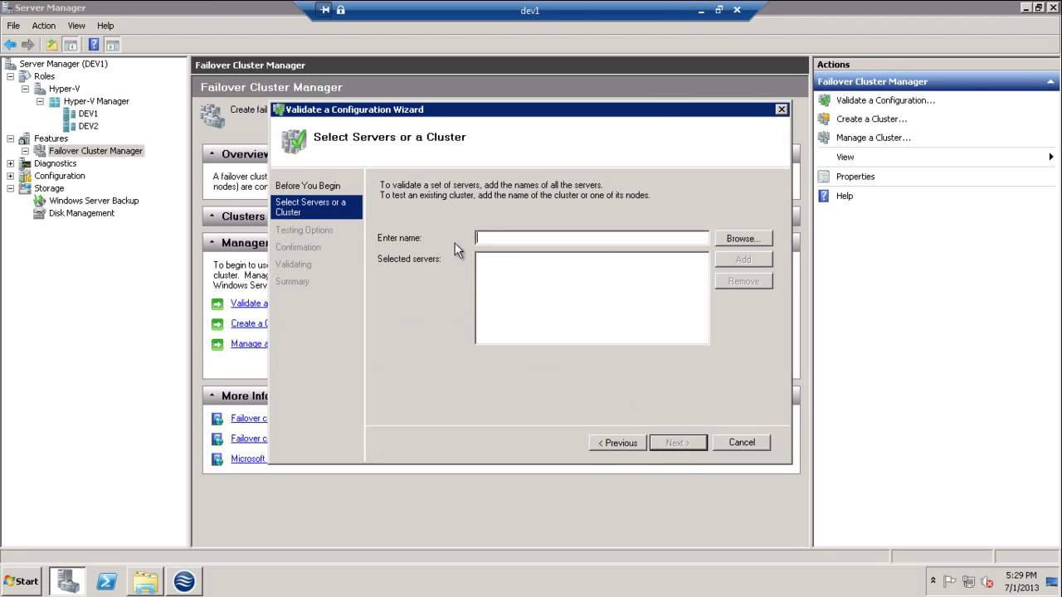
pyautogui.write('dev1')
pyautogui.press('Return')
pyautogui.write('dev2')
pyautogui.press('Return')
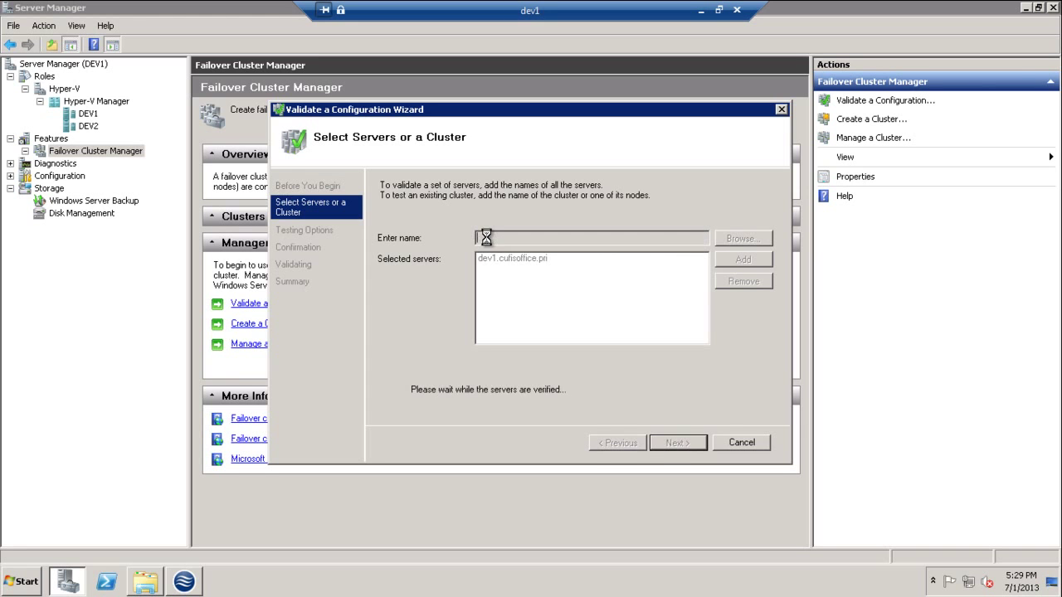
pyautogui.click(690, 443)
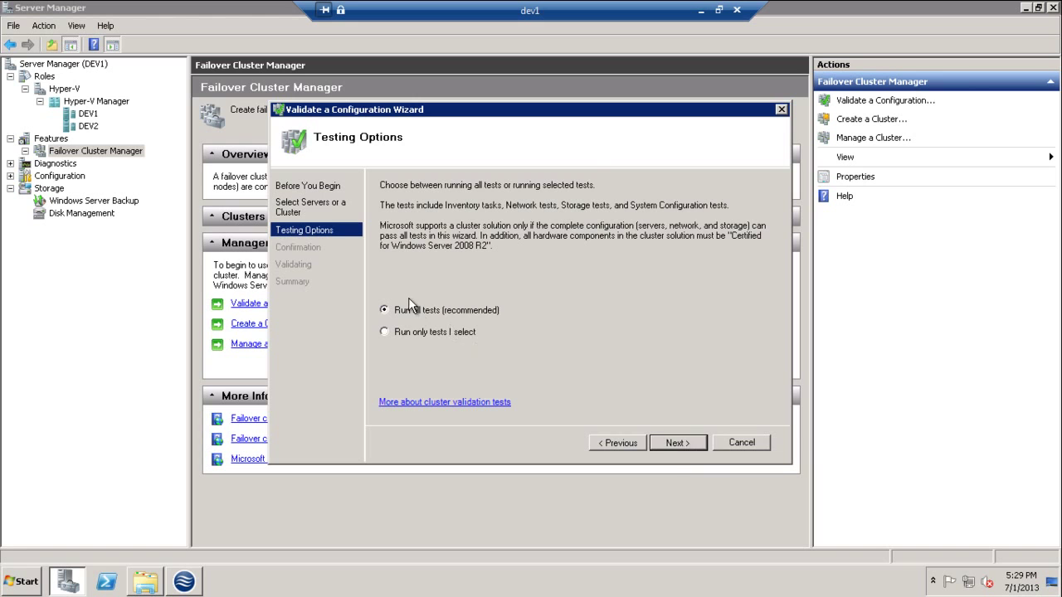
pyautogui.click(675, 446)
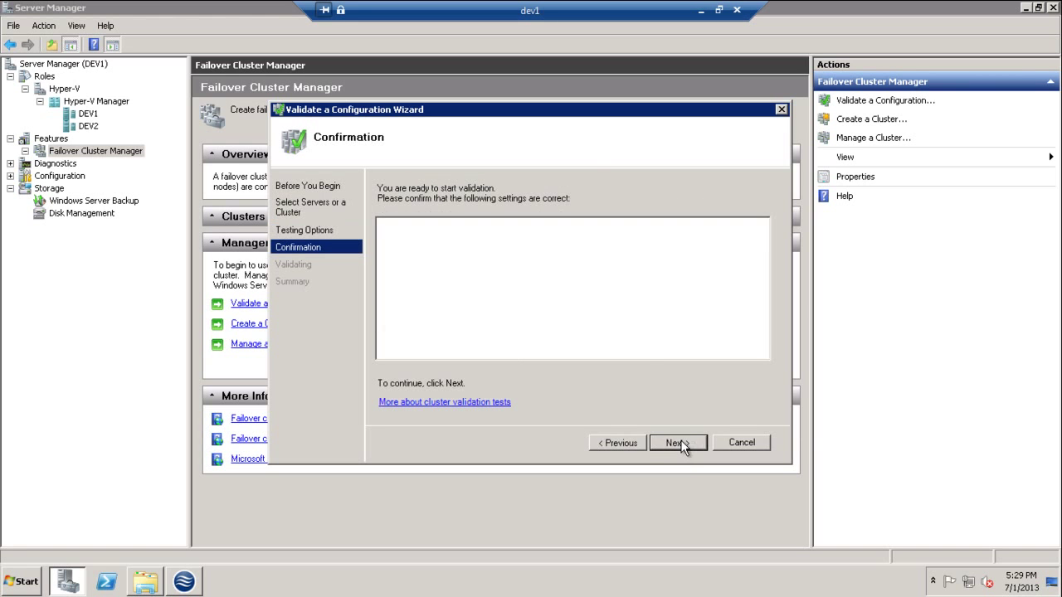
pyautogui.click(678, 443)
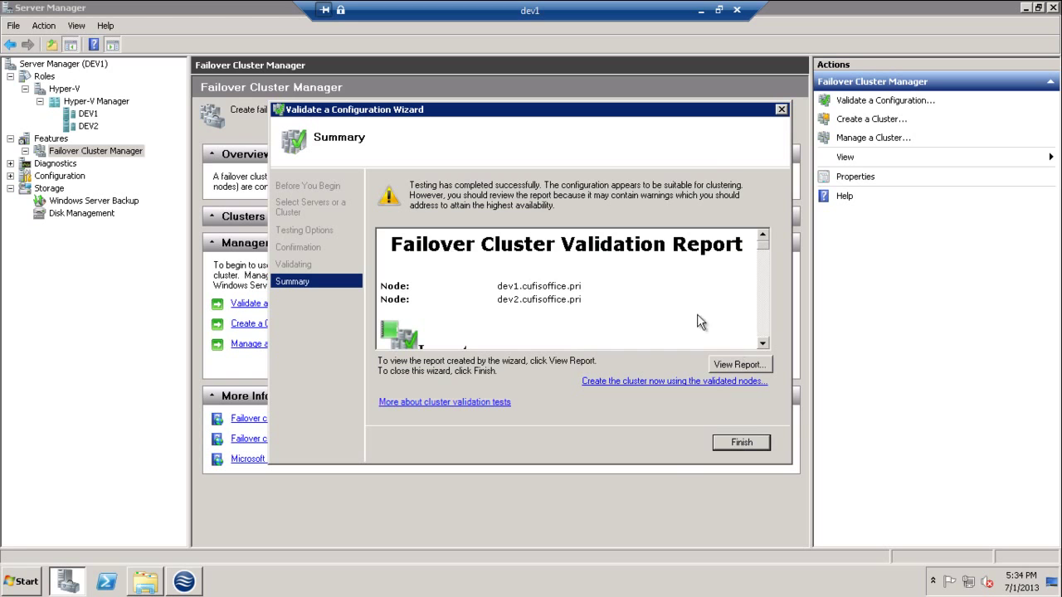
# - Review the validation report's System Configuration and Validate All Drivers Signed results, then close the report and the validation wizard
pyautogui.click(752, 368)
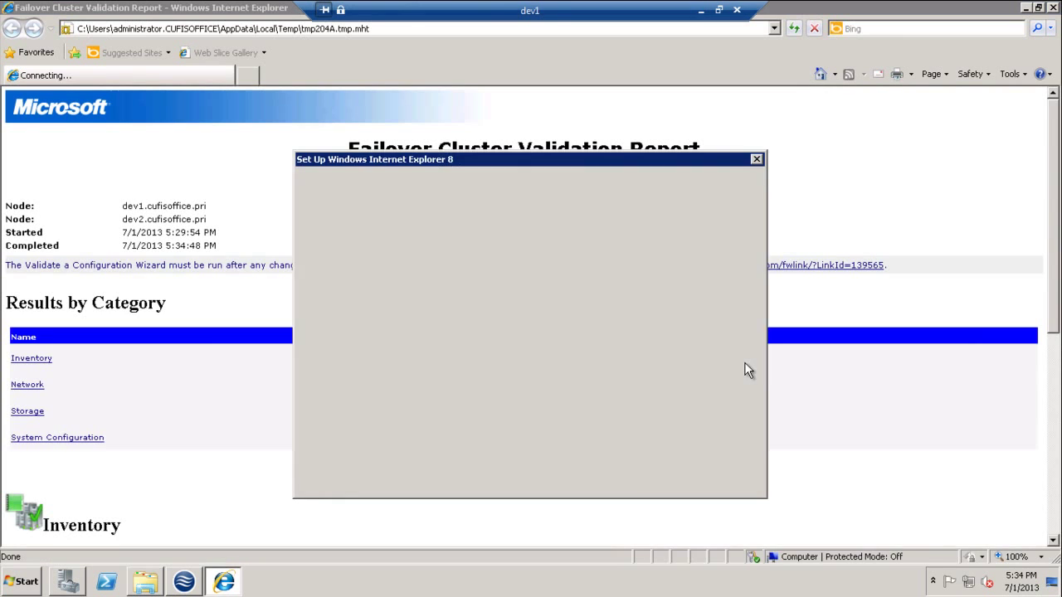
pyautogui.click(703, 470)
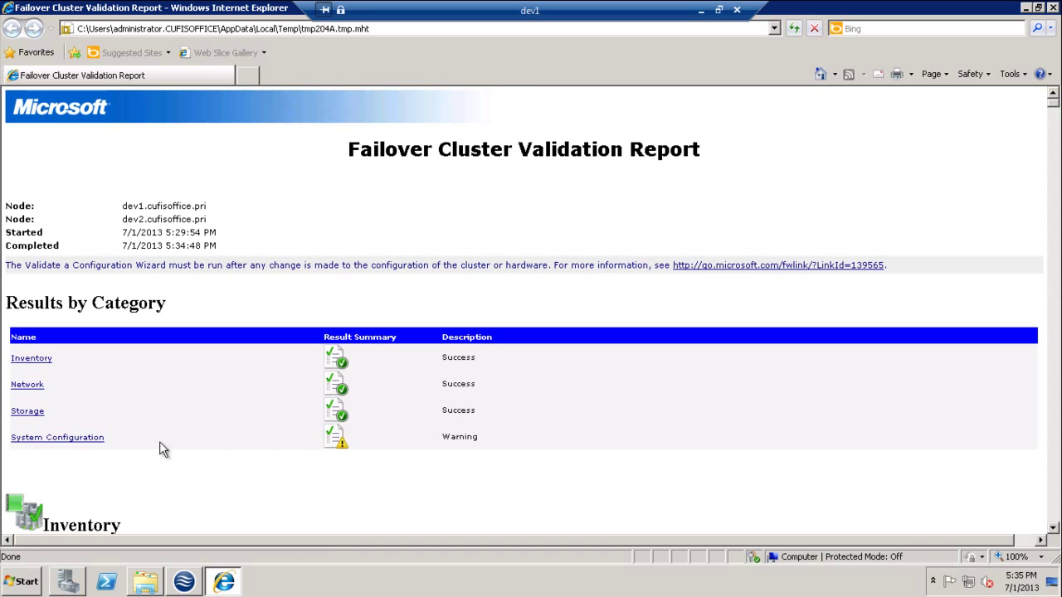
pyautogui.click(89, 440)
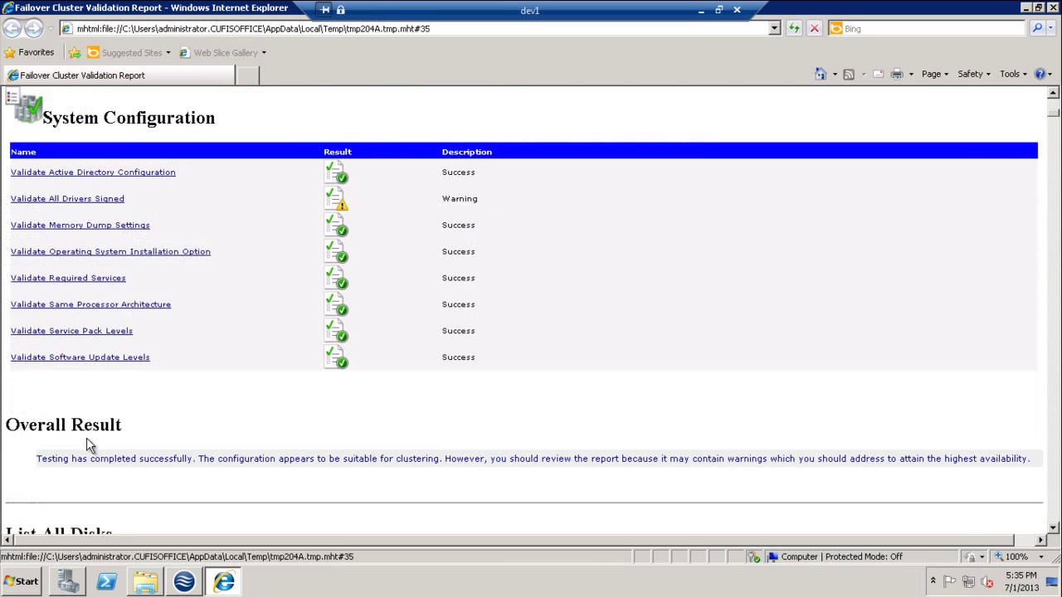
pyautogui.click(100, 201)
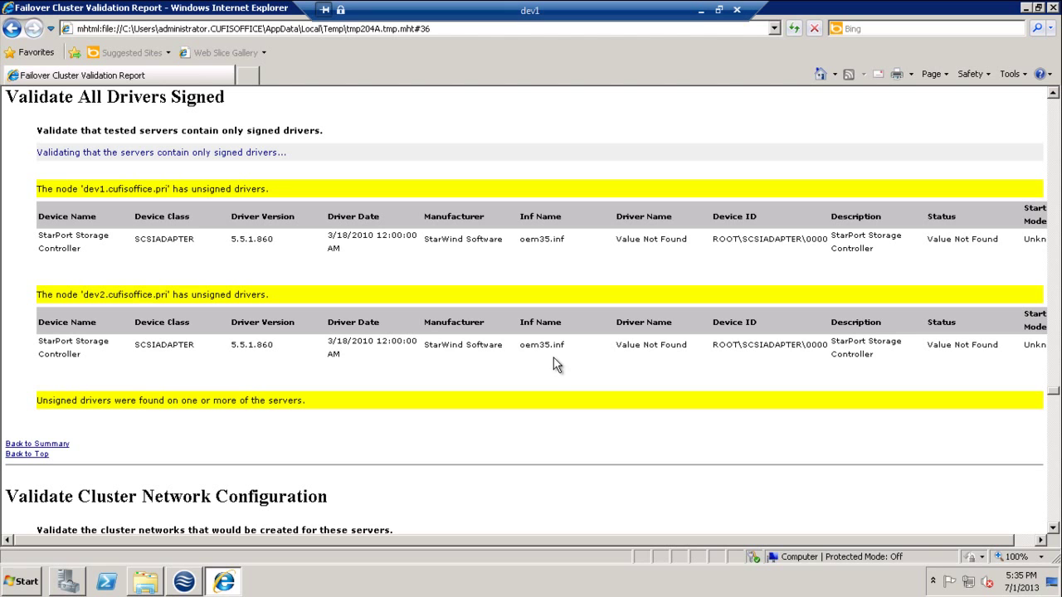
pyautogui.click(1054, 8)
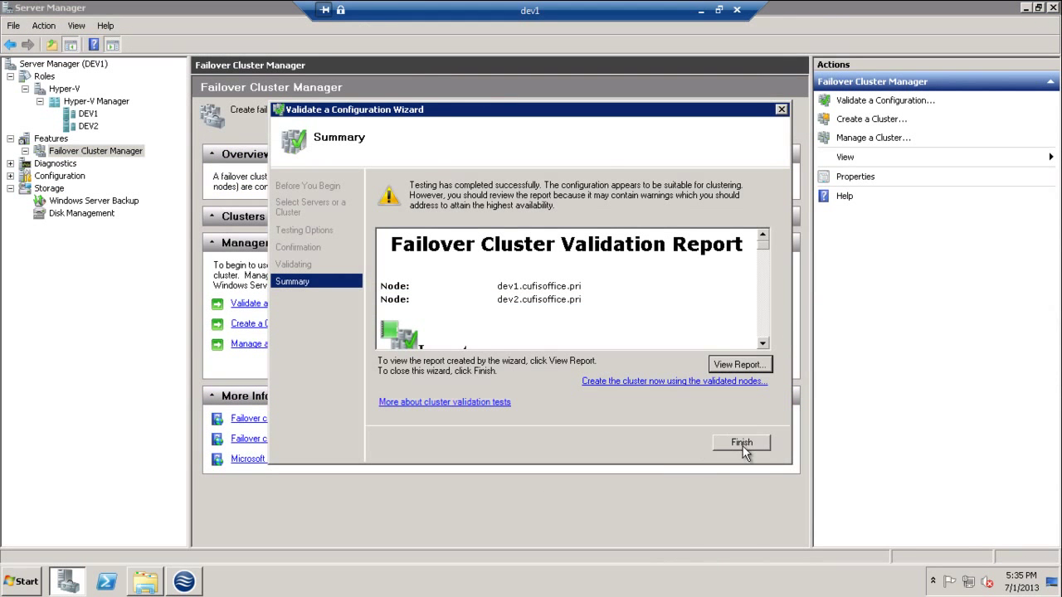
pyautogui.click(741, 446)
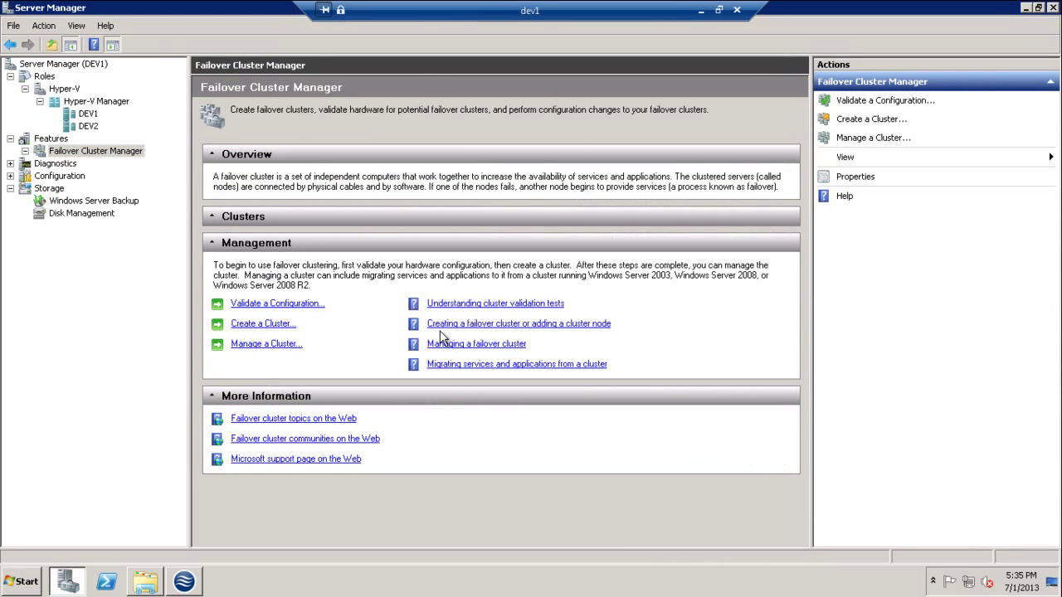
# - Start creating a new failover cluster and add dev1 and dev2 as its servers
pyautogui.click(241, 326)
pyautogui.click(682, 435)
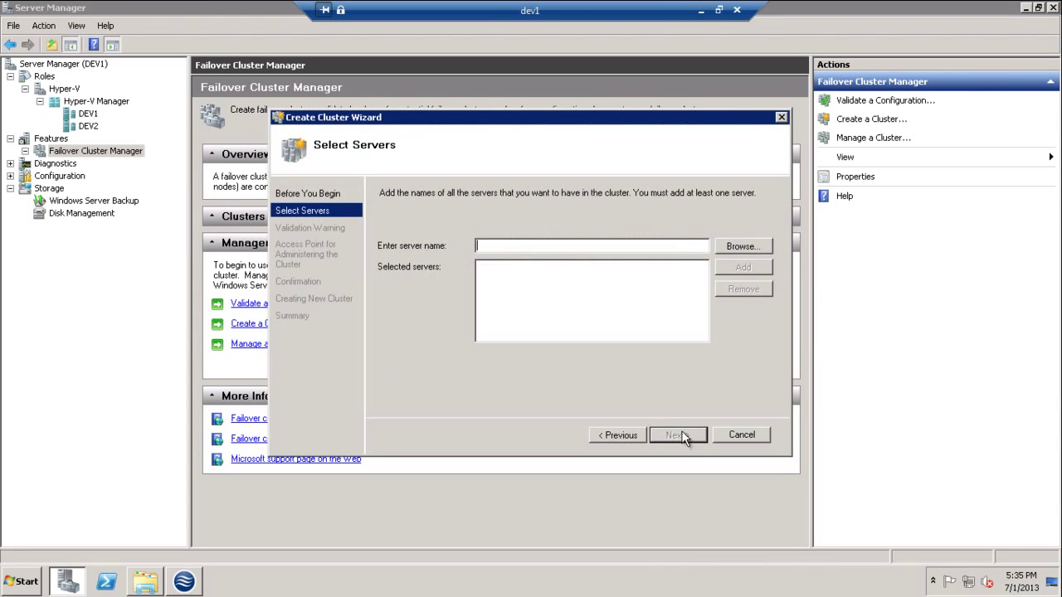
pyautogui.write('dev1')
pyautogui.press('Return')
pyautogui.write('dev2')
pyautogui.press('Return')
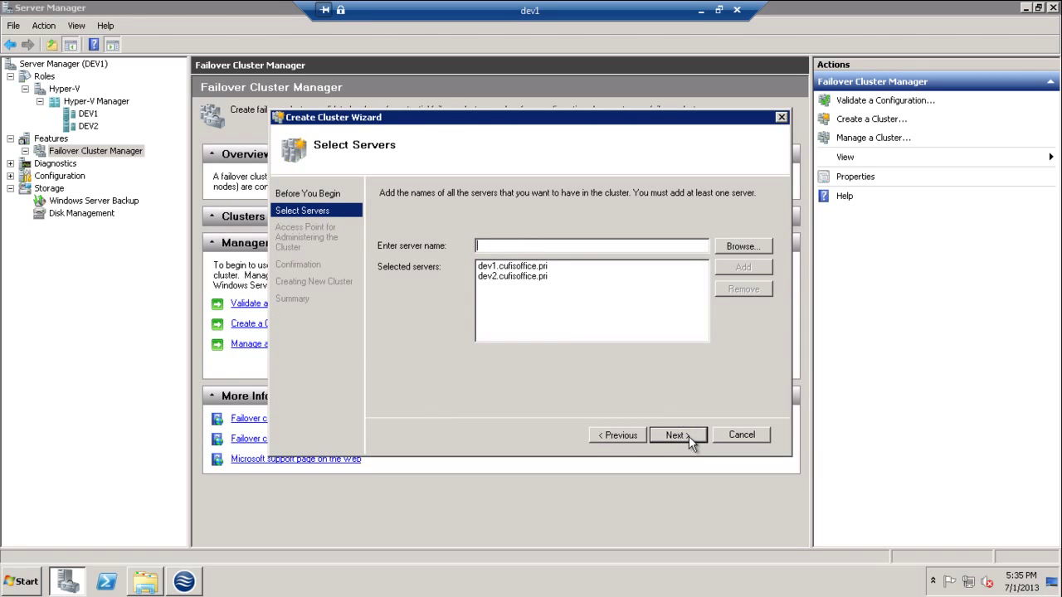
# - Name the cluster COS-Cluster, assign it the address 192.168.168.23, then create it and close the completed wizard
pyautogui.click(679, 435)
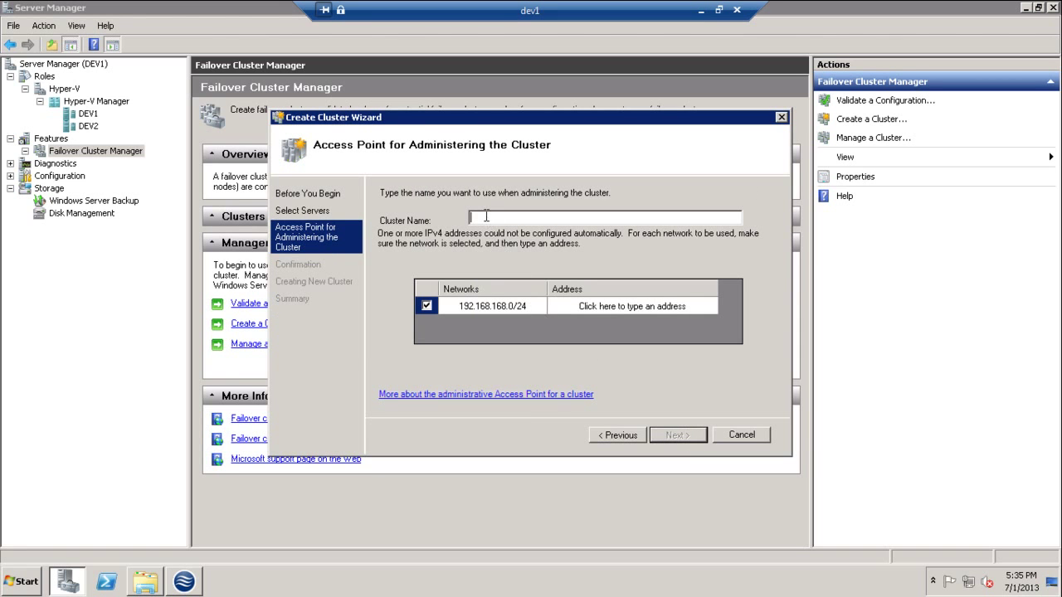
pyautogui.write('COS-Cluster')
pyautogui.click(624, 307)
pyautogui.write('23')
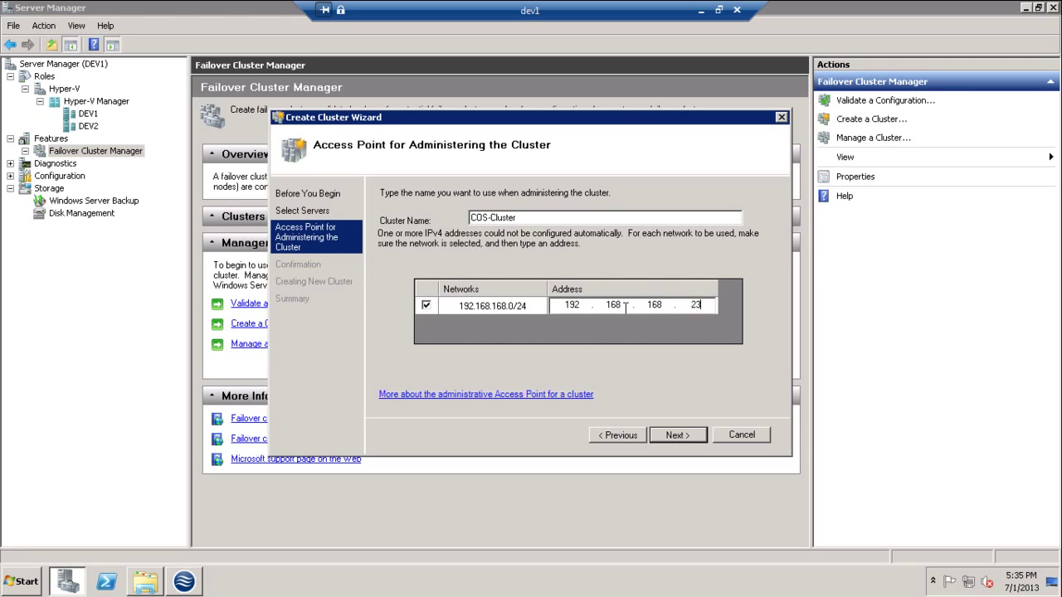
pyautogui.click(681, 437)
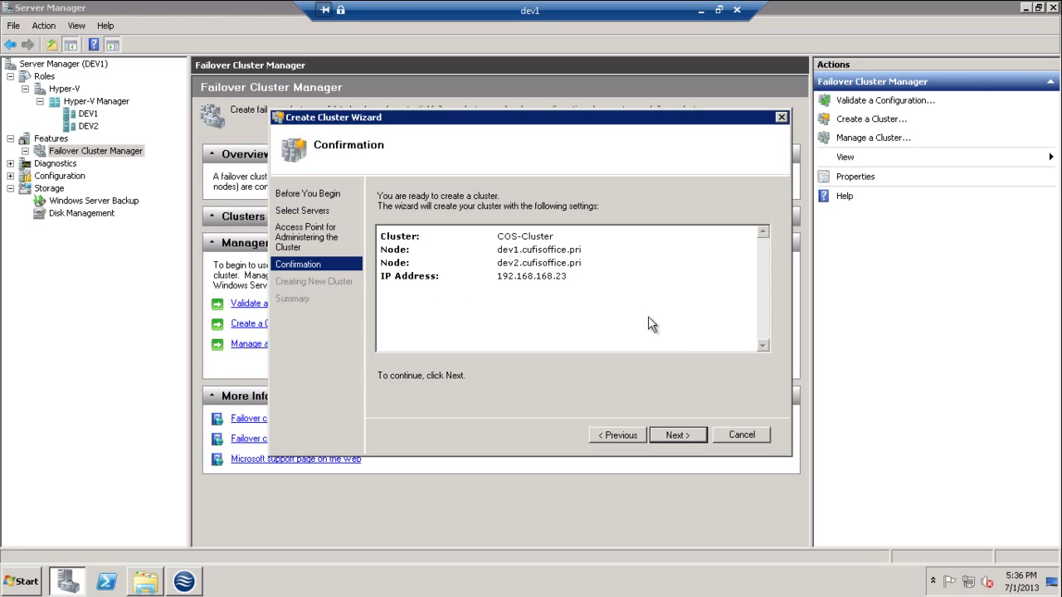
pyautogui.click(697, 439)
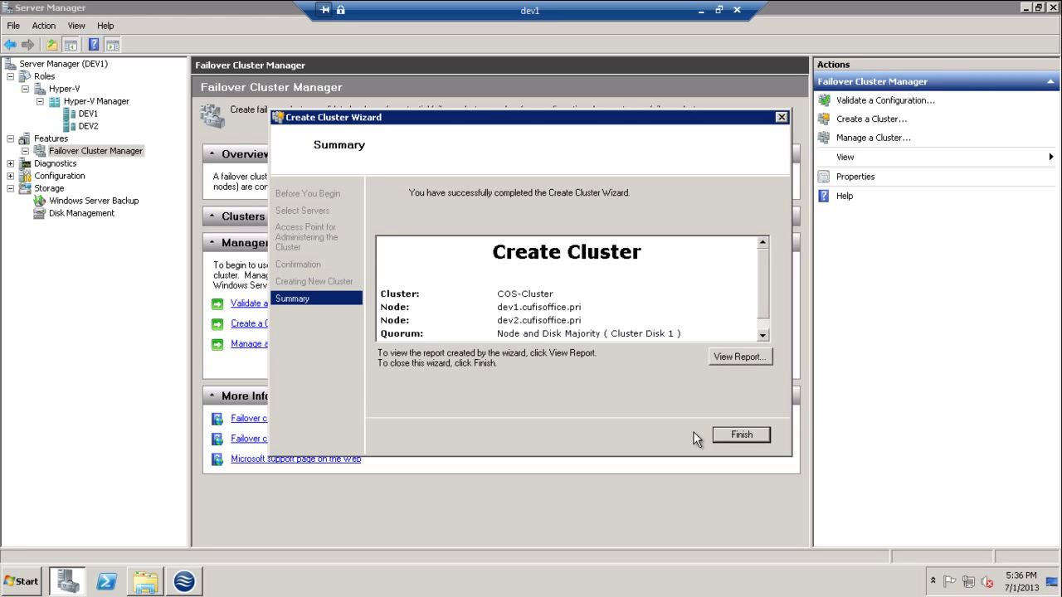
pyautogui.click(740, 435)
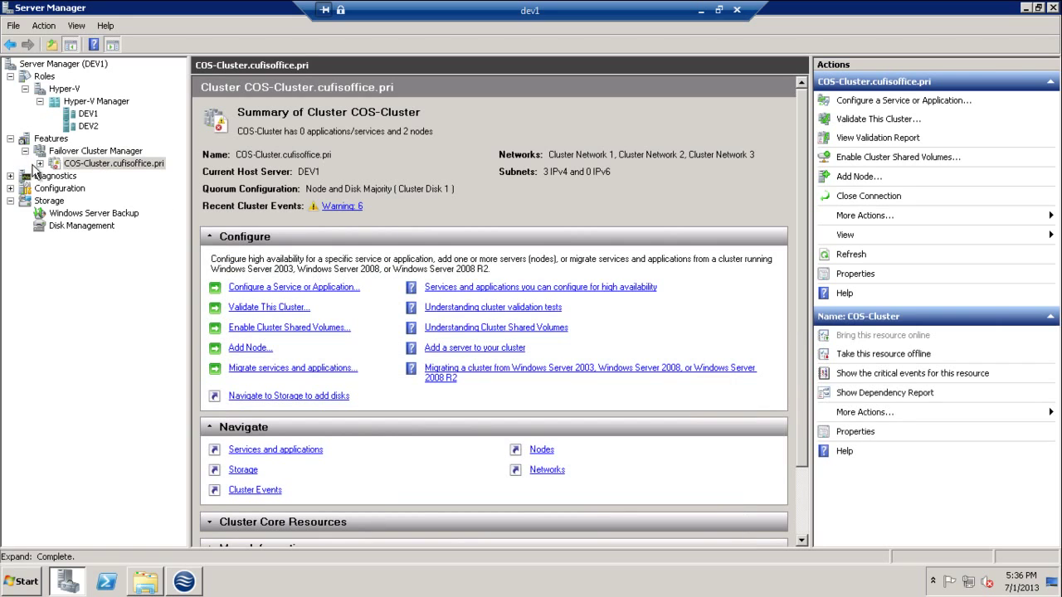
# - Enable Cluster Shared Volumes on COS-Cluster, accepting the notice about supported use
pyautogui.click(39, 164)
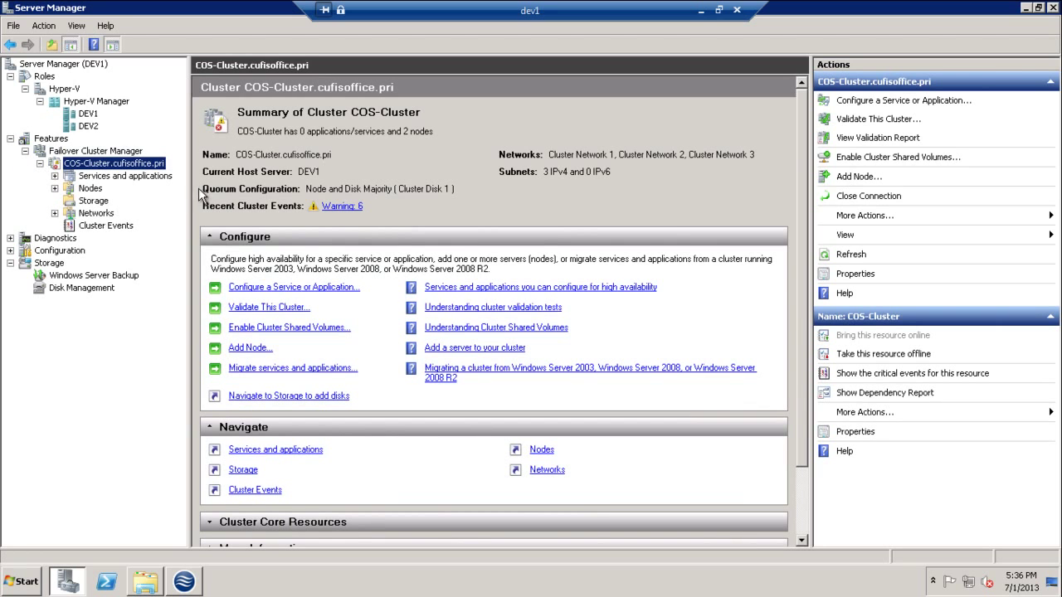
pyautogui.rightClick(94, 168)
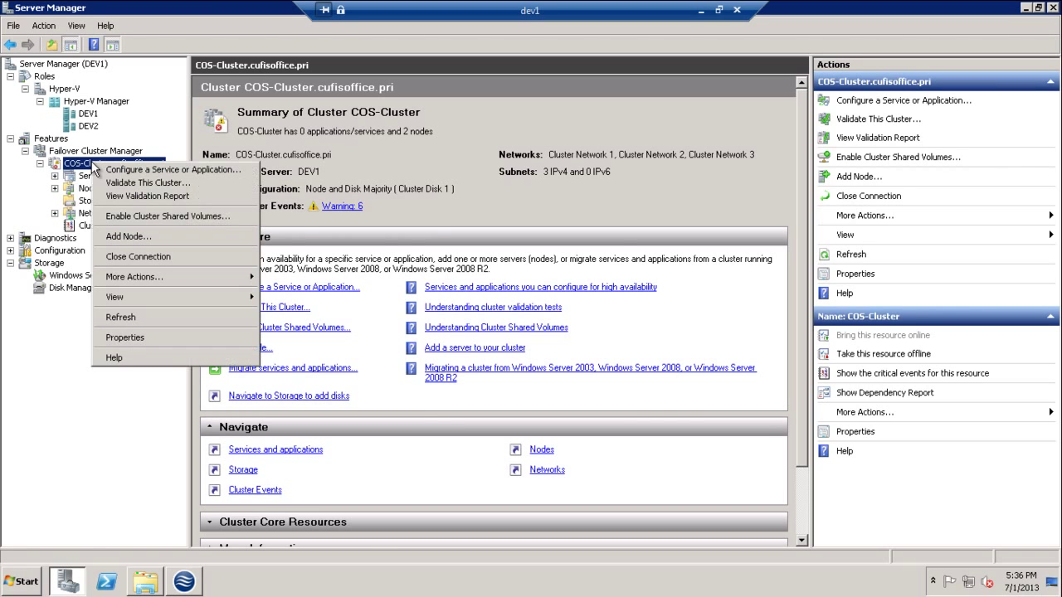
pyautogui.click(161, 217)
pyautogui.click(363, 324)
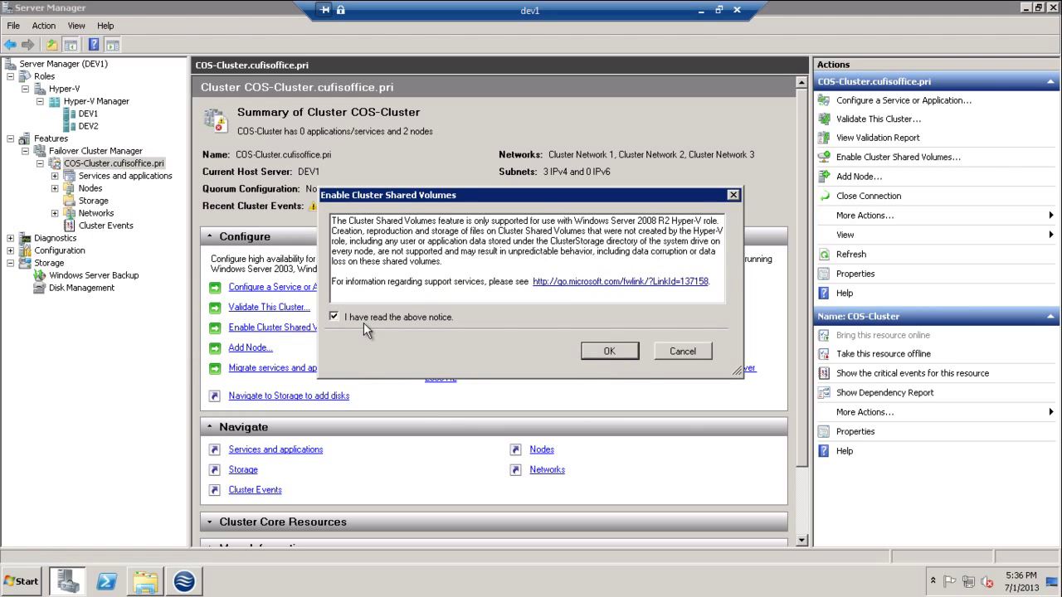
pyautogui.click(608, 351)
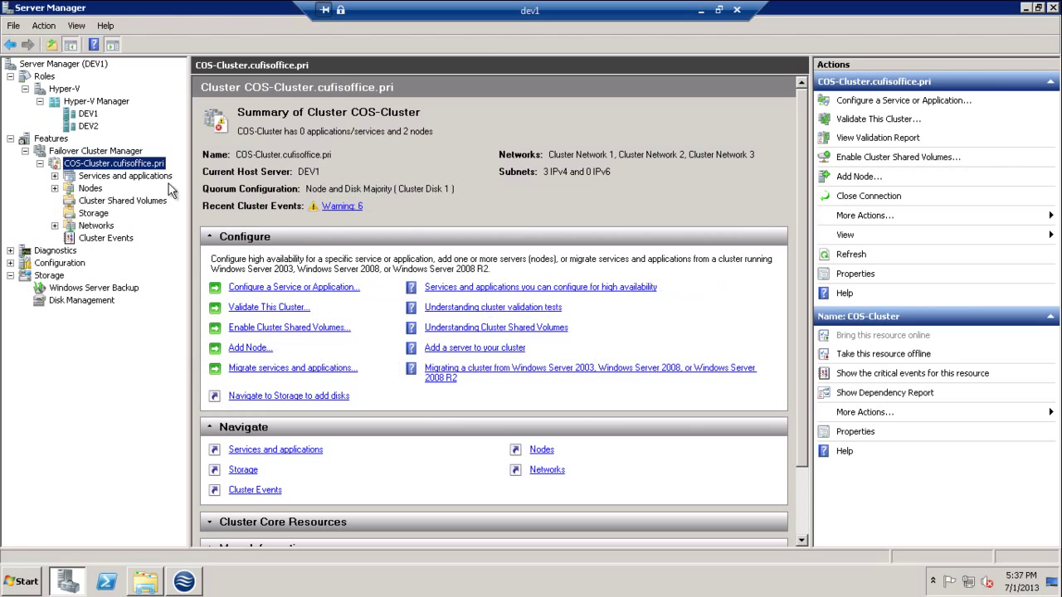
# - Add Cluster Disk 2 as storage to the cluster's Cluster Shared Volumes
pyautogui.click(131, 202)
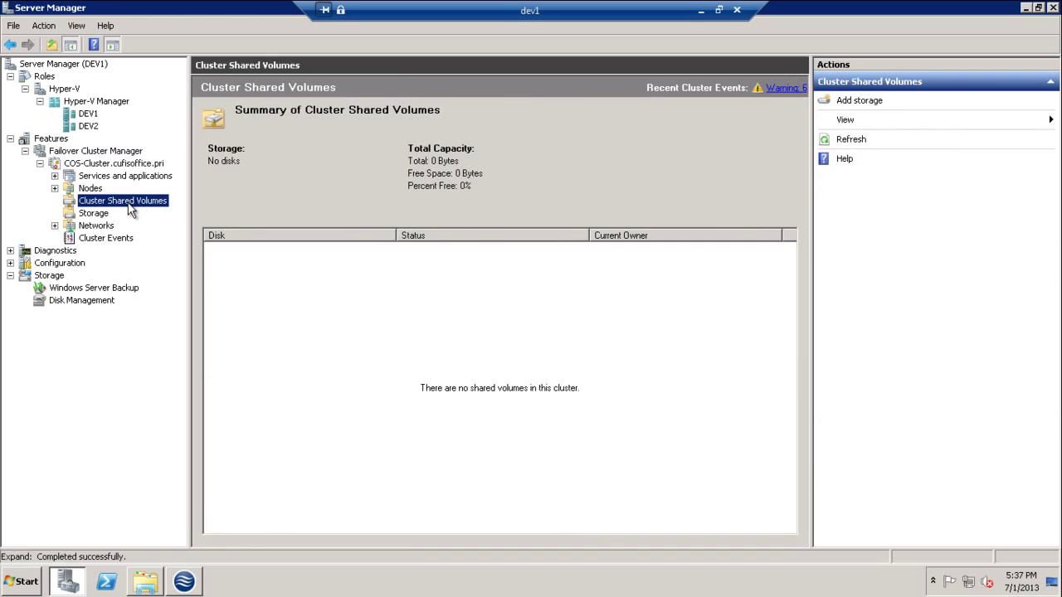
pyautogui.rightClick(127, 205)
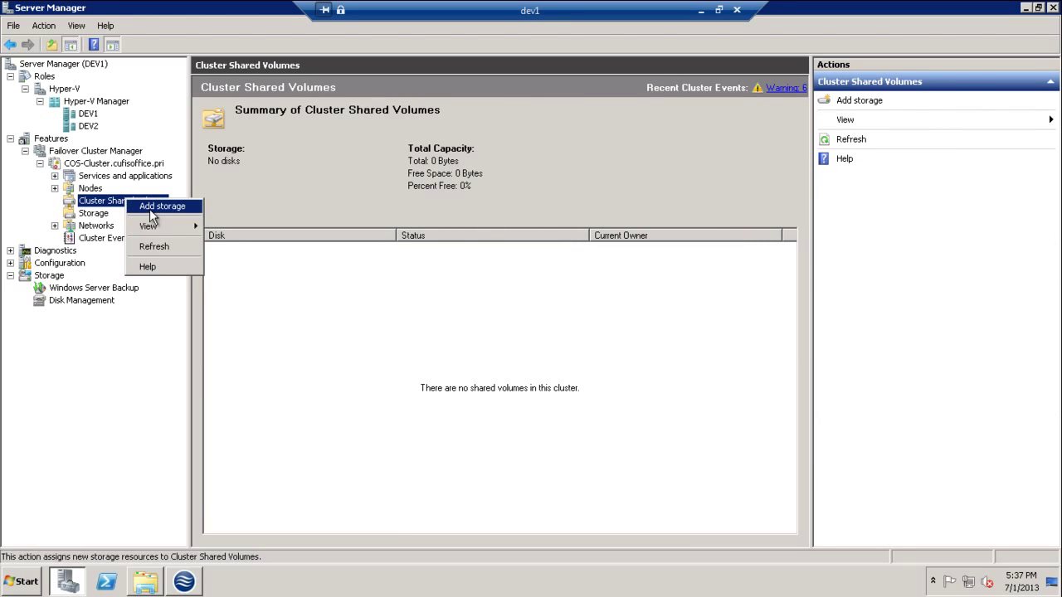
pyautogui.click(150, 210)
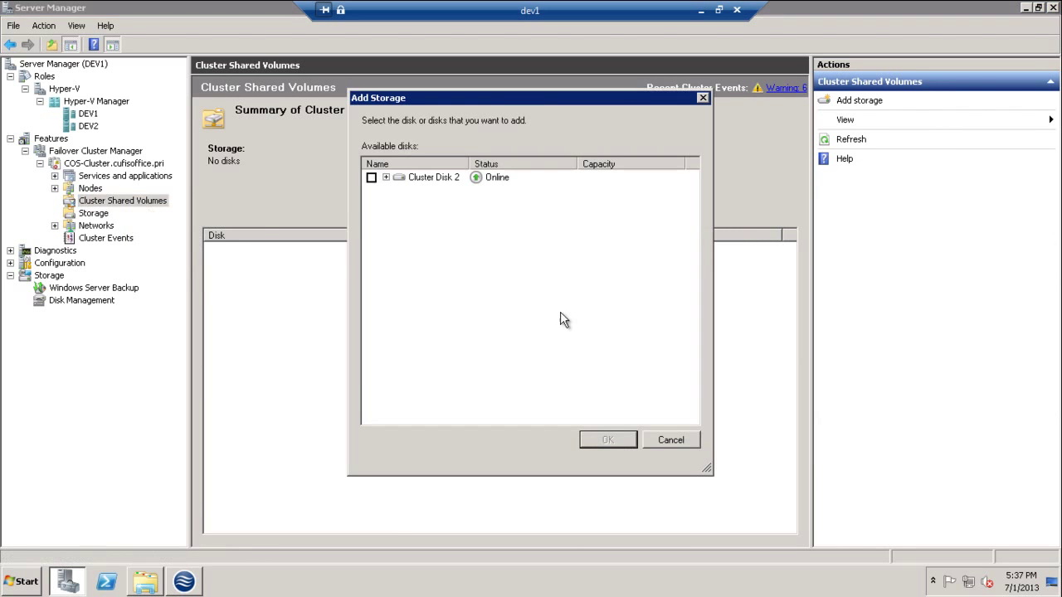
pyautogui.click(371, 178)
pyautogui.click(386, 178)
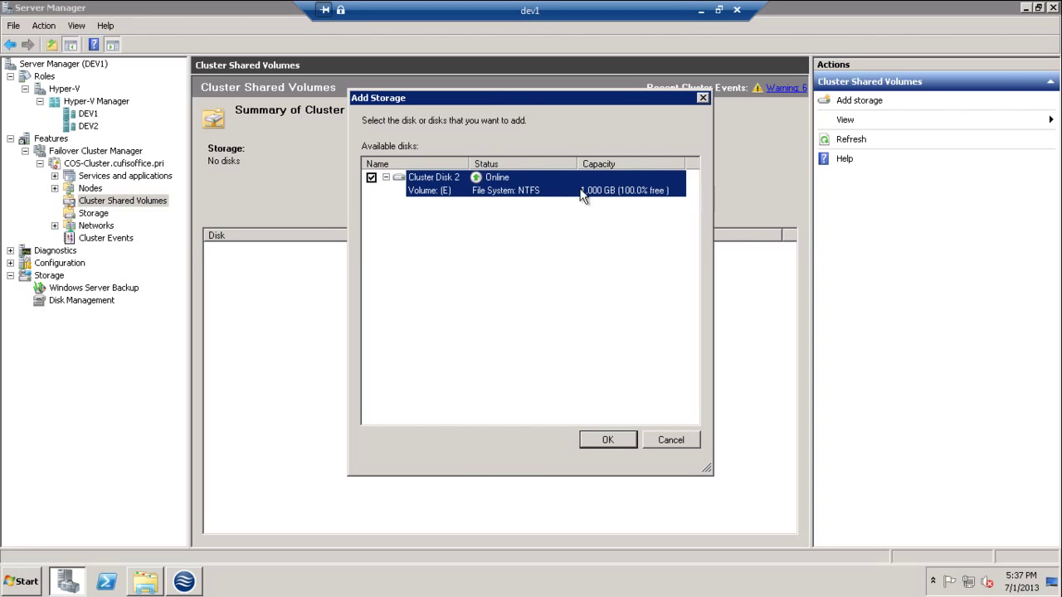
pyautogui.click(608, 440)
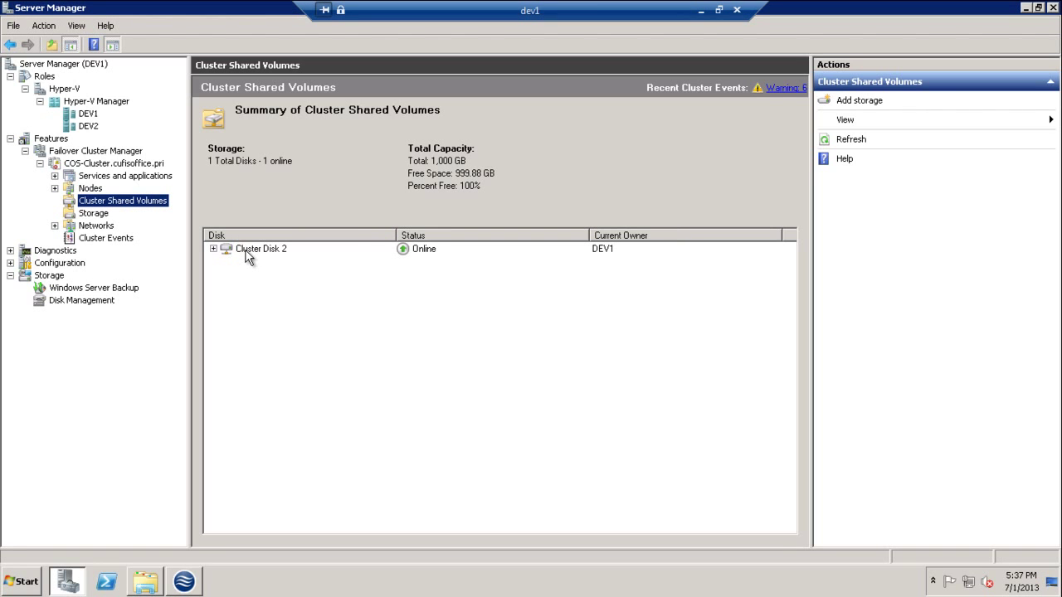
# - Paste the VM folder from the root of Local Disk (C:) into C:\ClusterStorage\Volume1
pyautogui.click(159, 588)
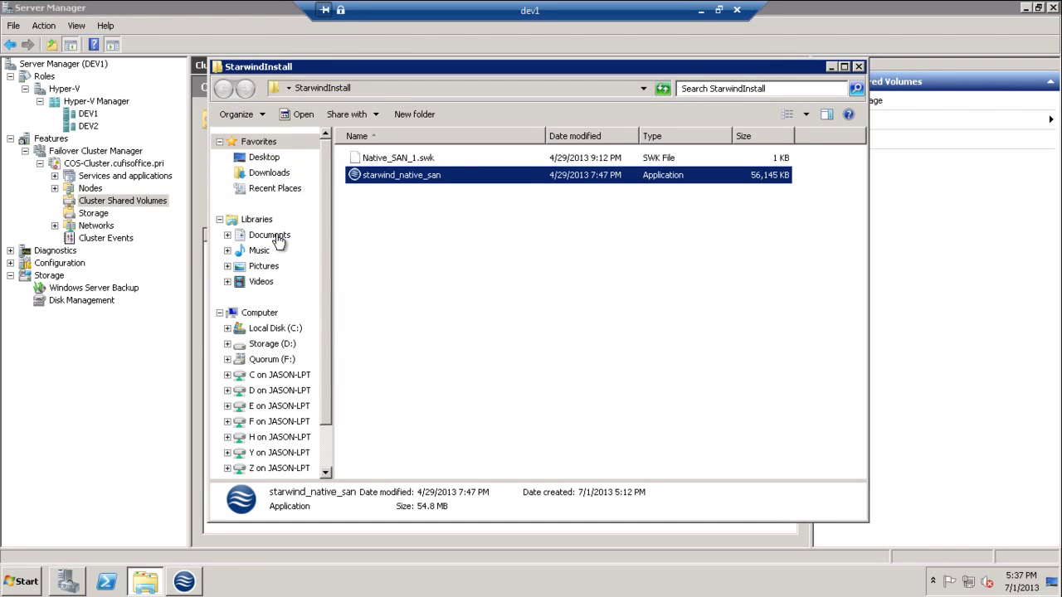
pyautogui.click(286, 329)
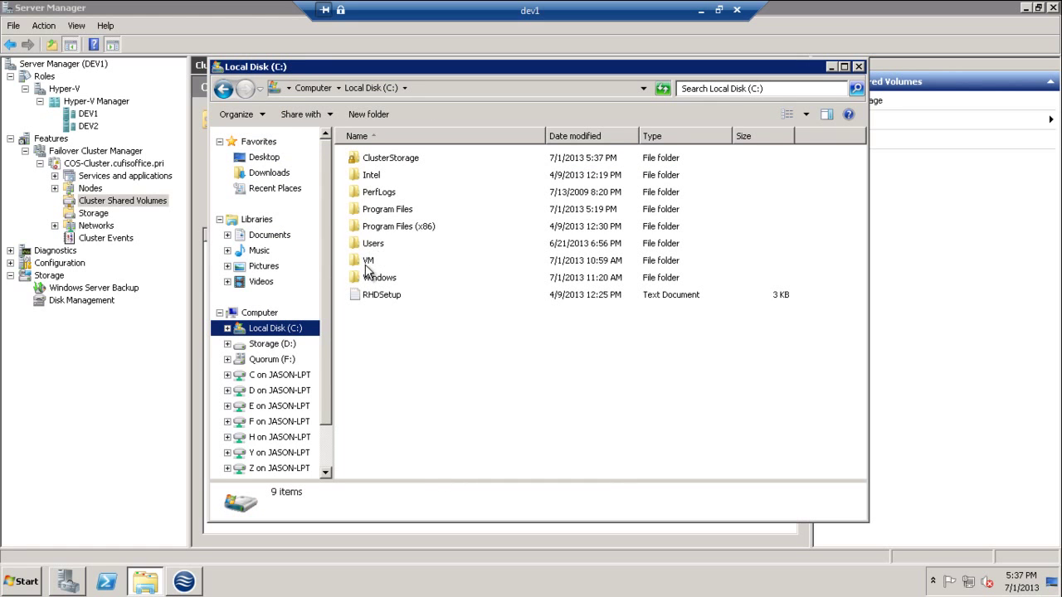
pyautogui.click(366, 263)
pyautogui.doubleClick(367, 264)
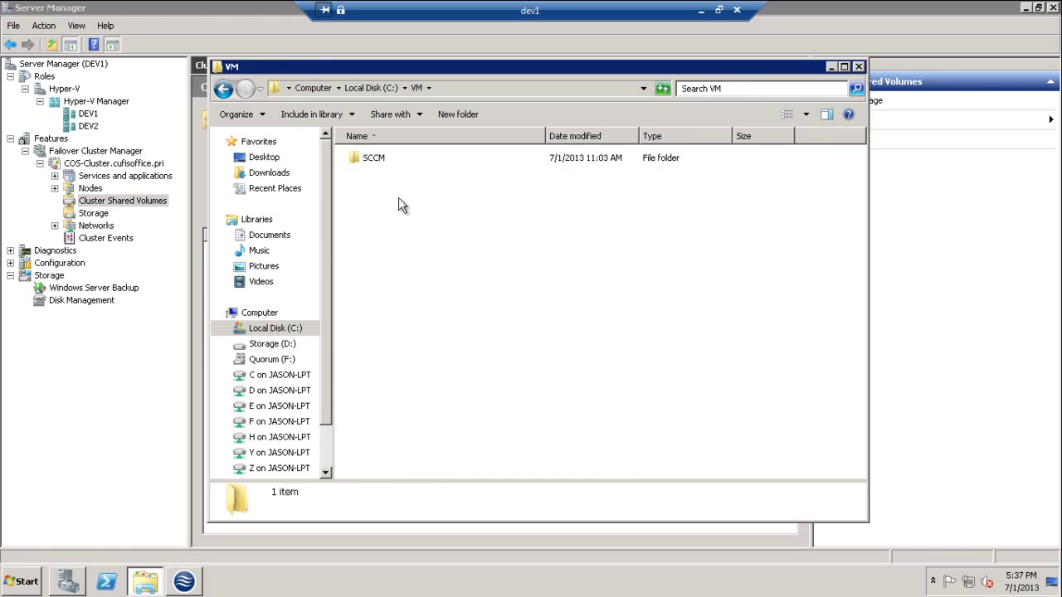
pyautogui.click(224, 89)
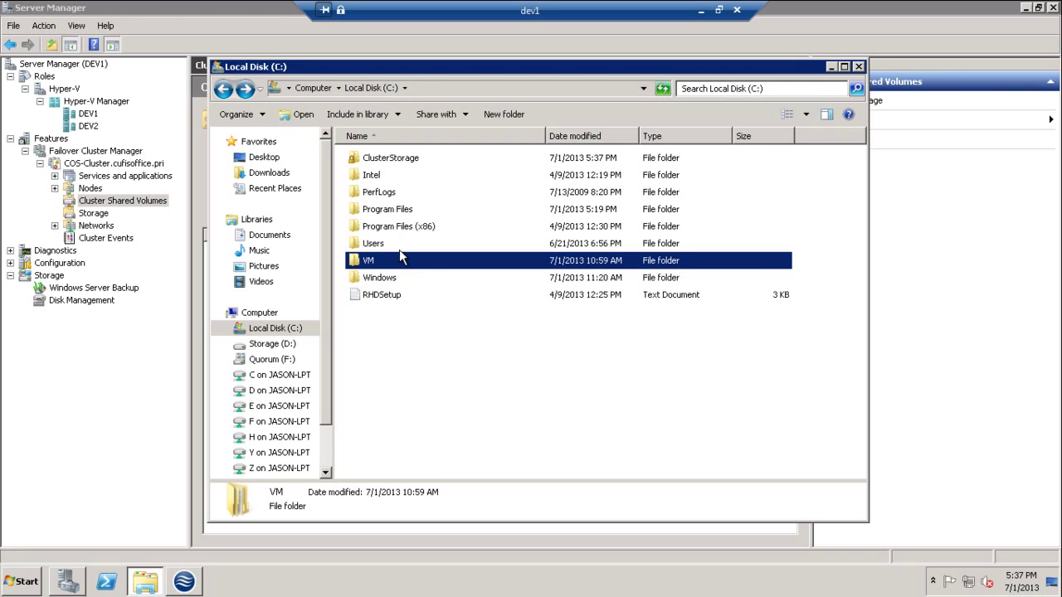
pyautogui.doubleClick(383, 166)
pyautogui.doubleClick(384, 166)
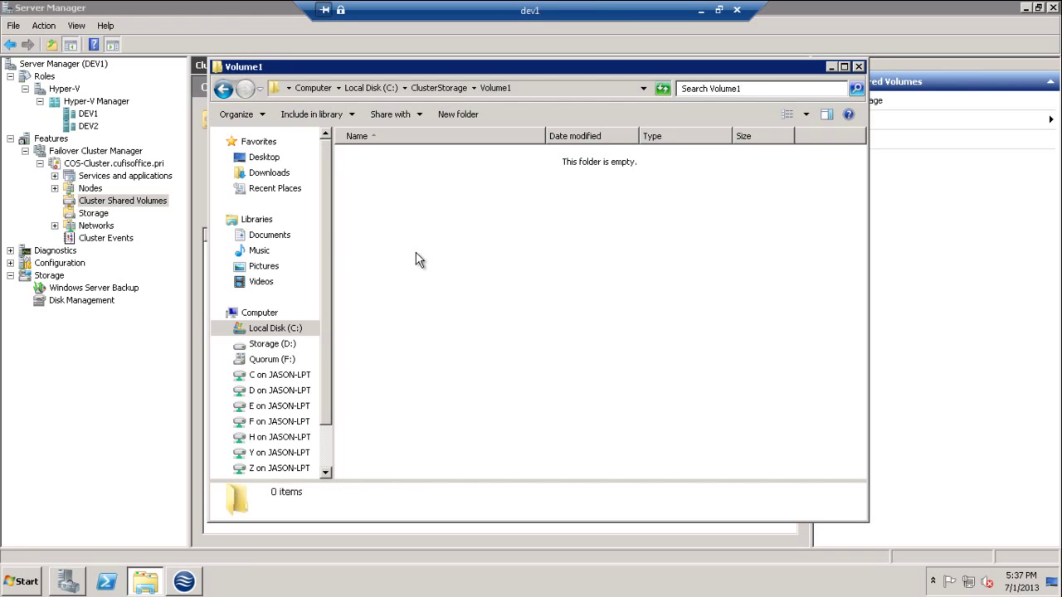
pyautogui.hotkey('ctrl', 'v')
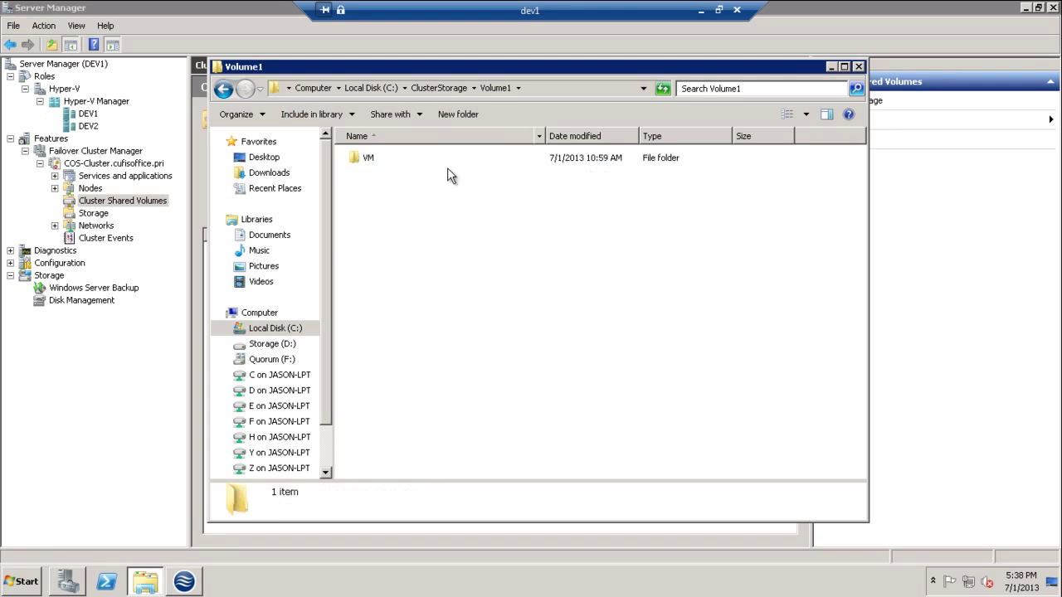
# - Check the full path of the Volume1 folder, then close the folder window
pyautogui.click(547, 88)
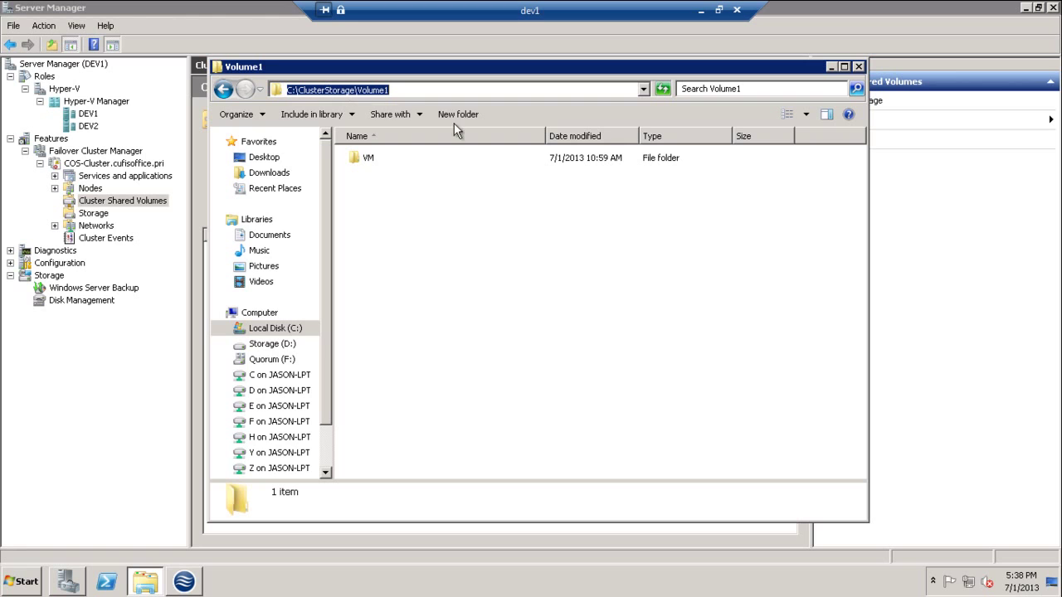
pyautogui.click(471, 232)
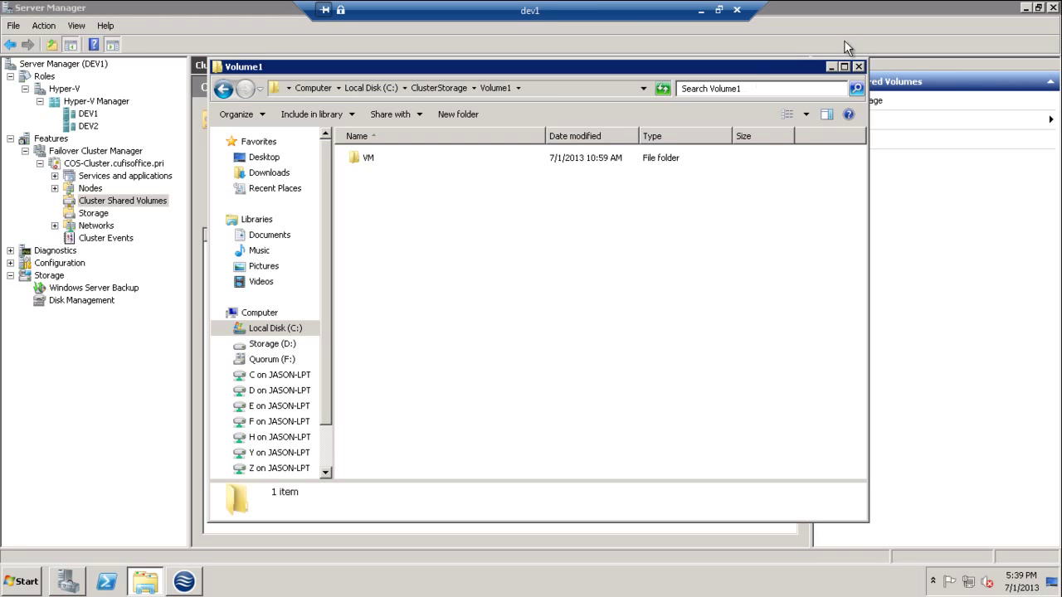
pyautogui.click(858, 66)
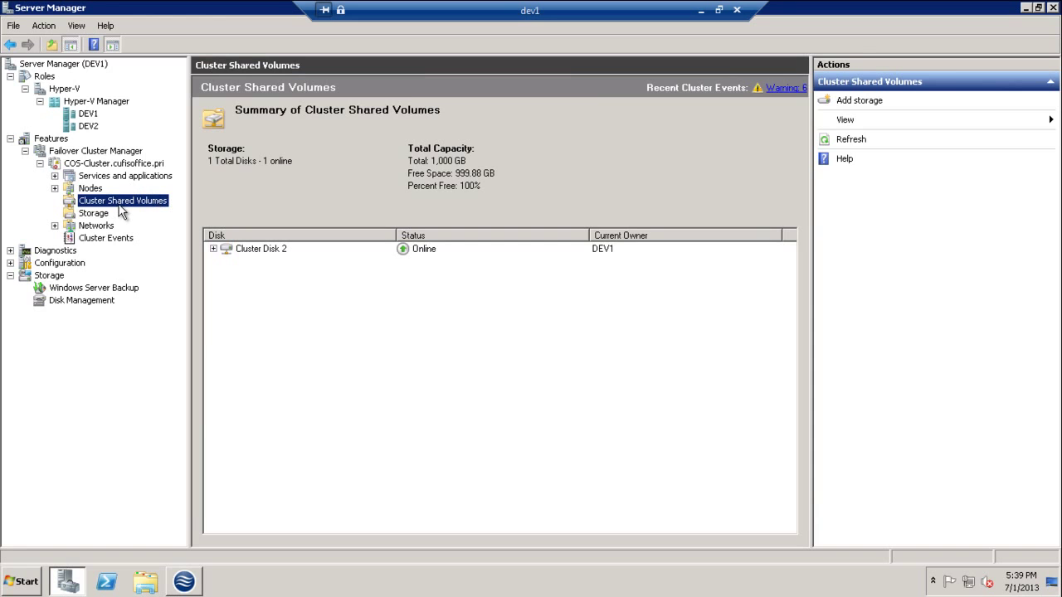
# - Start creating a new virtual machine on node DEV1 from the cluster's Services and applications
pyautogui.click(55, 188)
pyautogui.click(86, 178)
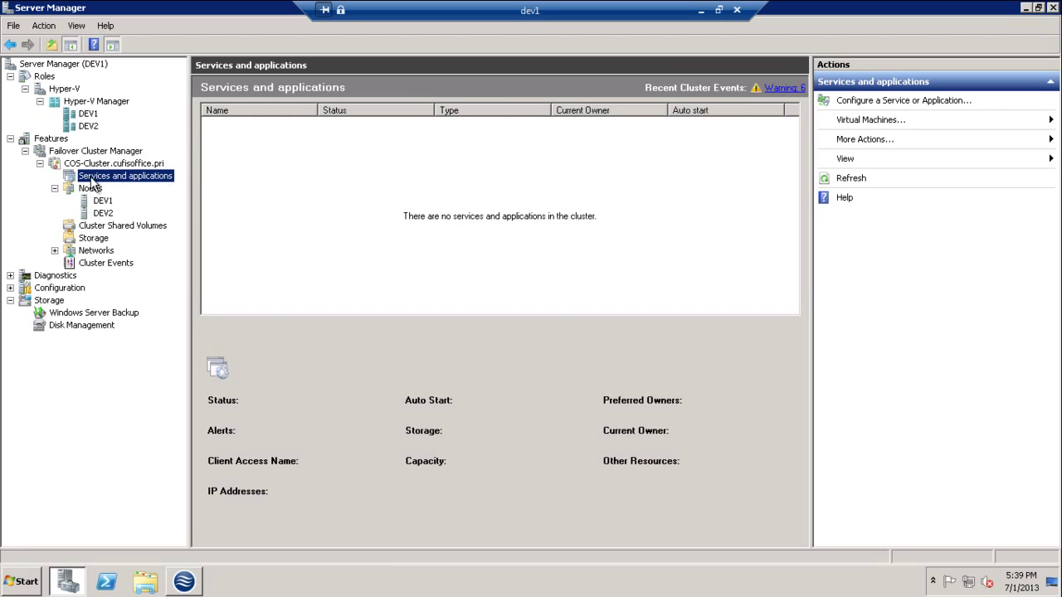
pyautogui.rightClick(92, 178)
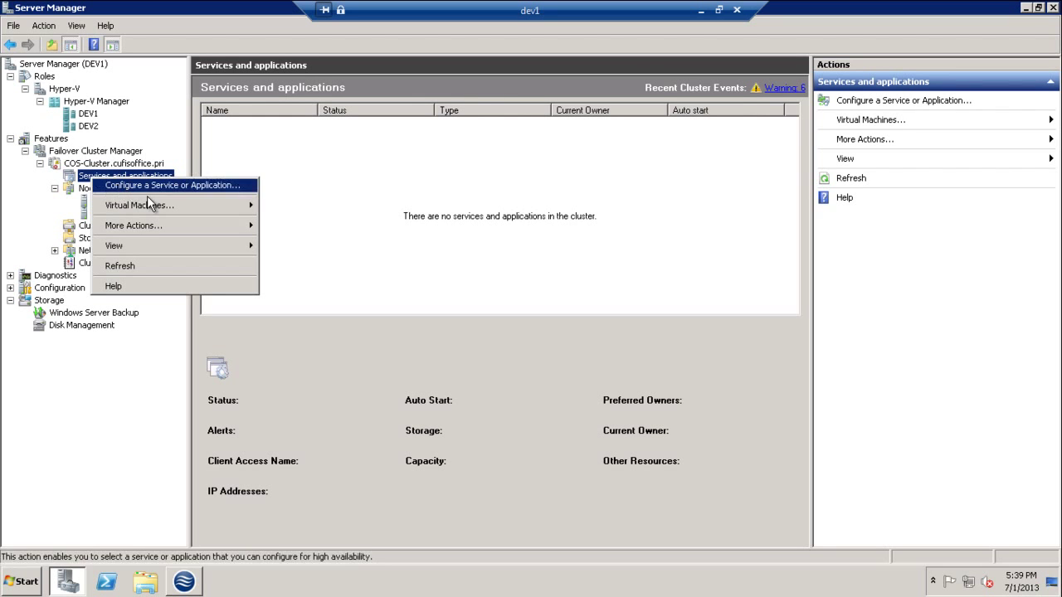
pyautogui.moveTo(153, 205)
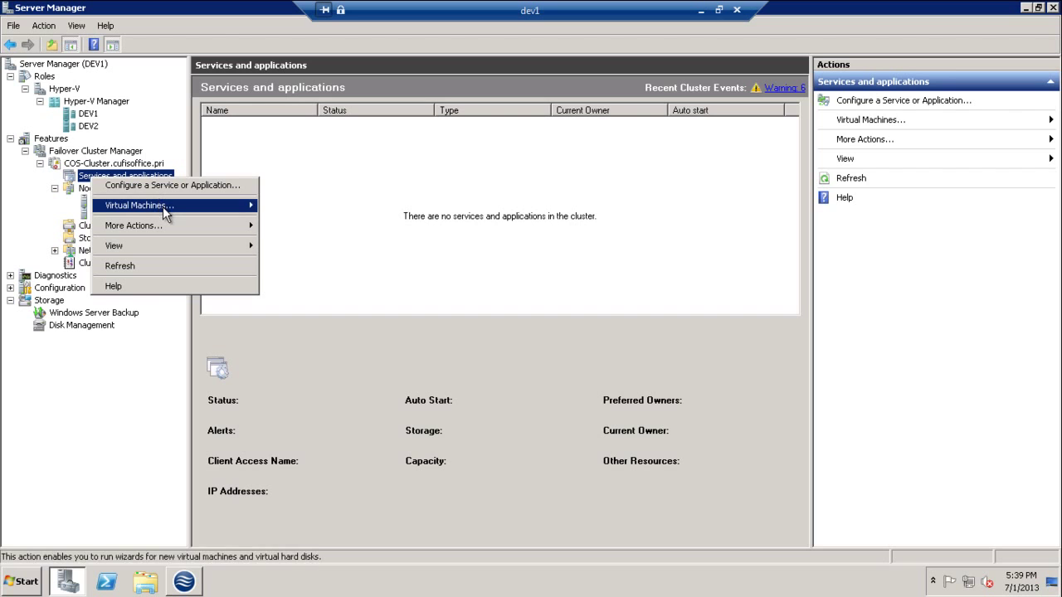
pyautogui.moveTo(324, 209)
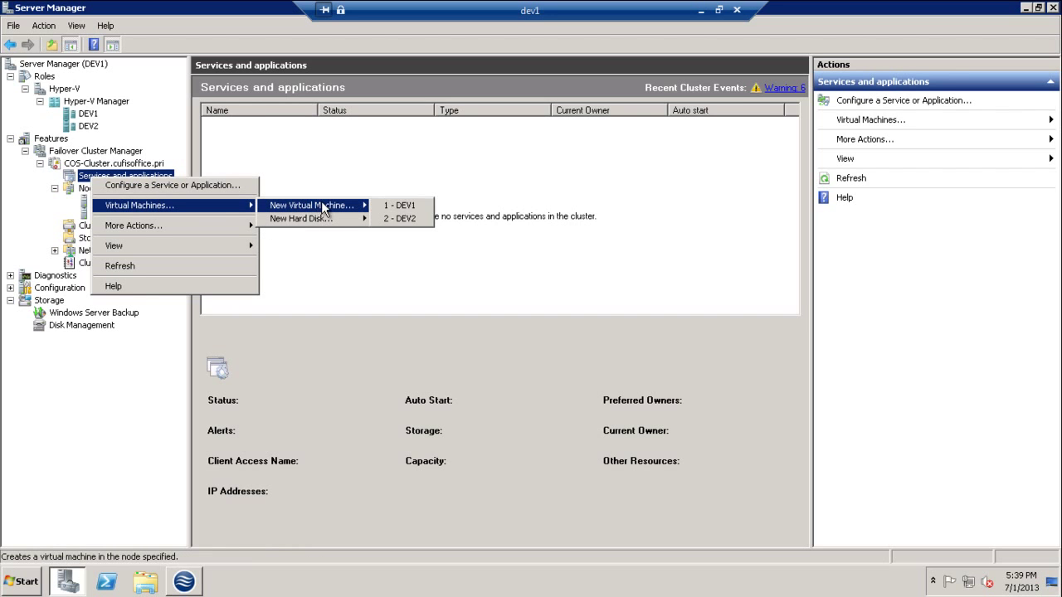
pyautogui.click(401, 207)
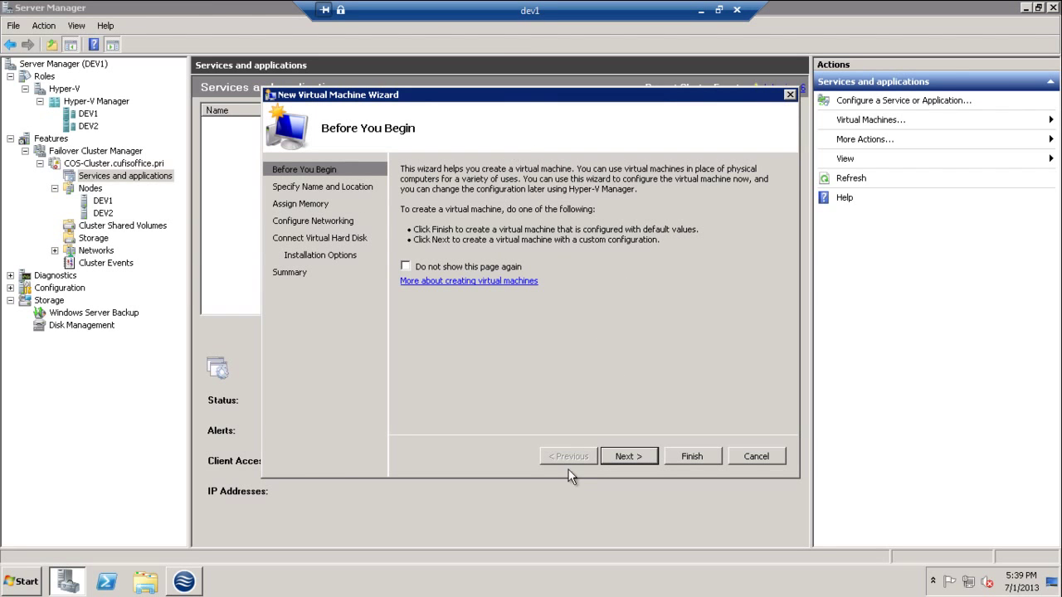
# - Name the virtual machine SCCM and store it in the different location C:\ClusterStorage\Volume1\VM\
pyautogui.click(628, 456)
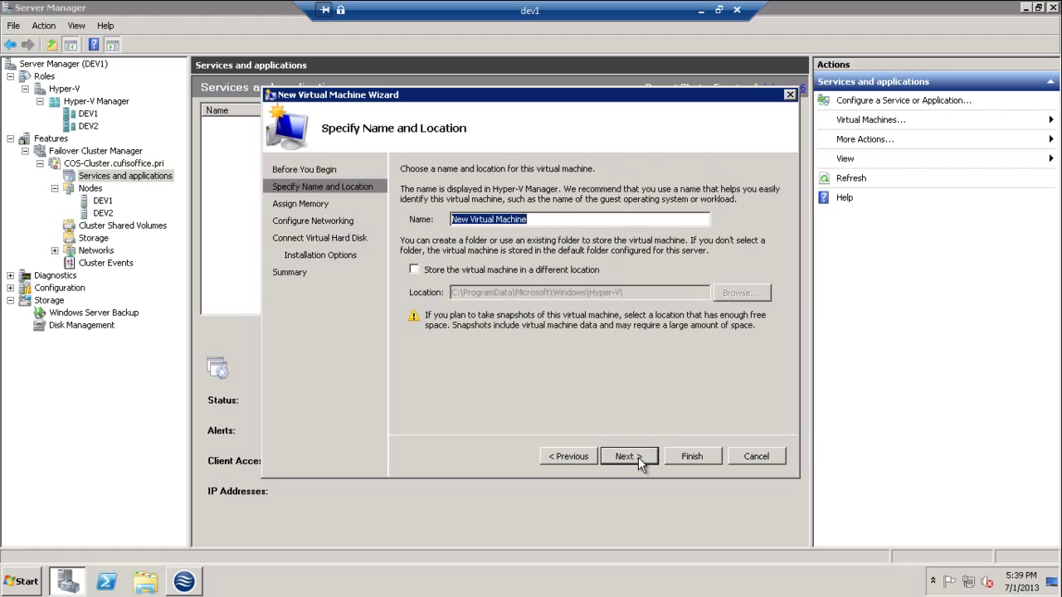
pyautogui.write('SCCM')
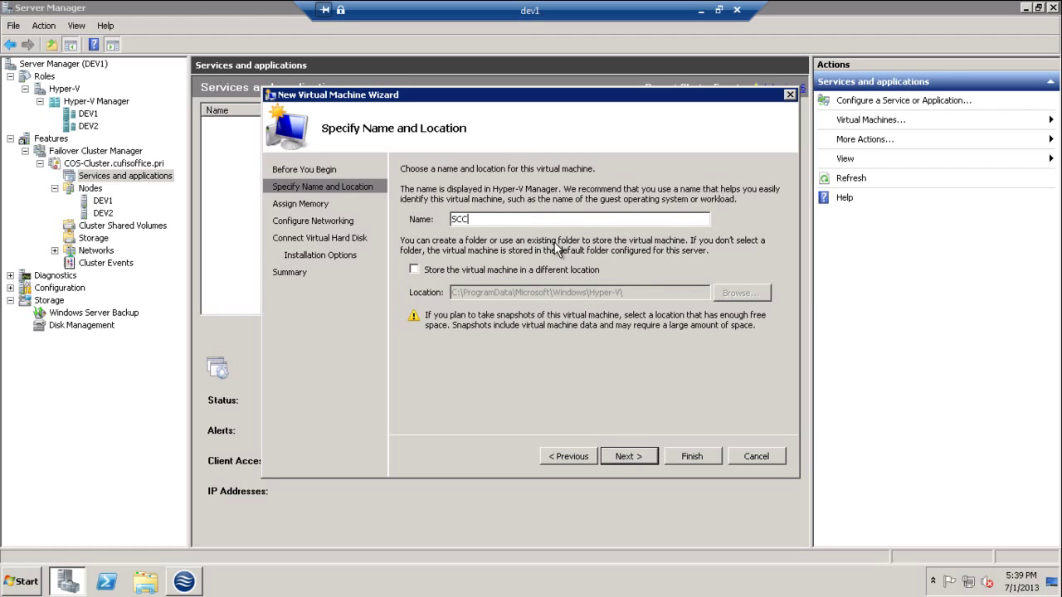
pyautogui.click(420, 270)
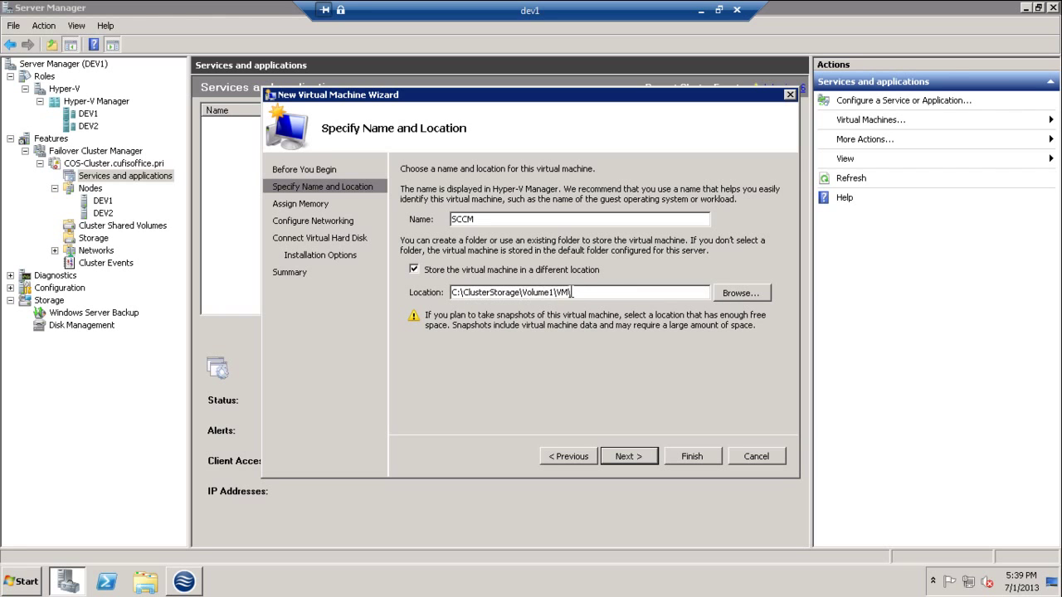
pyautogui.click(639, 457)
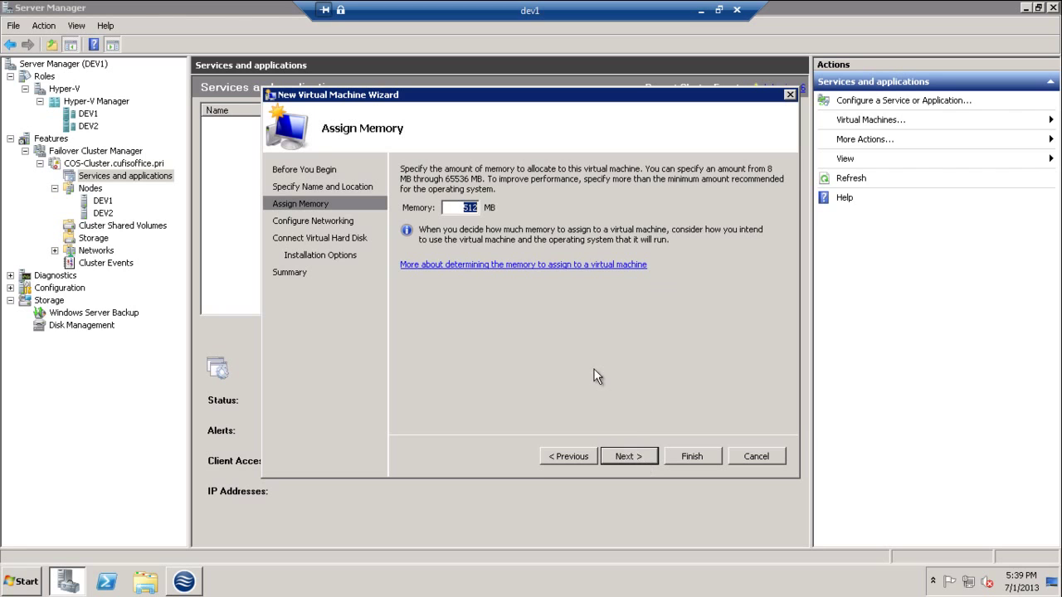
# - Assign 8096 MB of memory to the virtual machine and choose its network connection
pyautogui.write('8096')
pyautogui.click(633, 452)
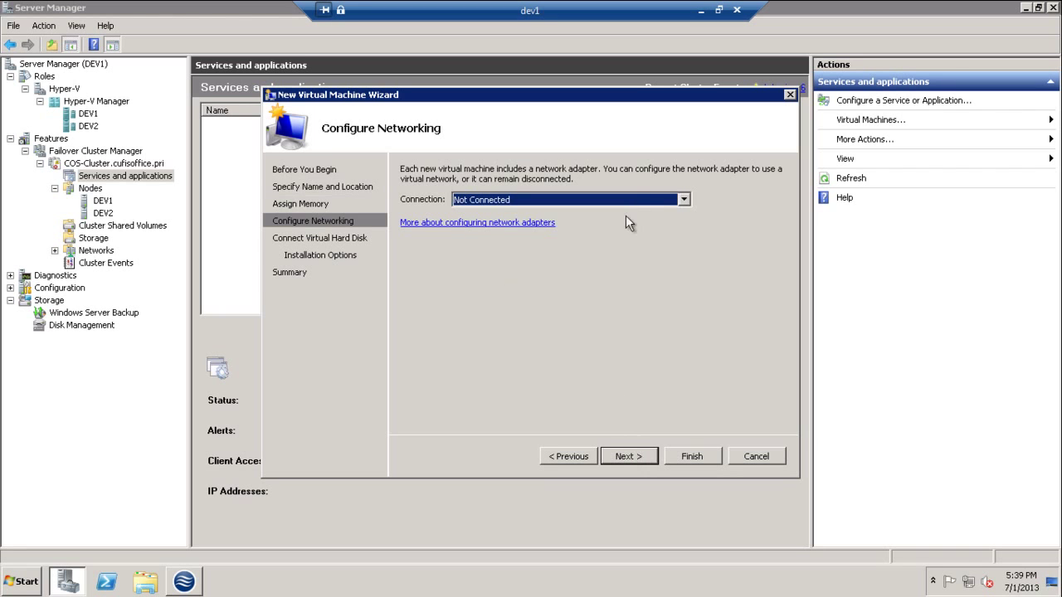
pyautogui.click(630, 199)
pyautogui.click(631, 212)
pyautogui.click(629, 457)
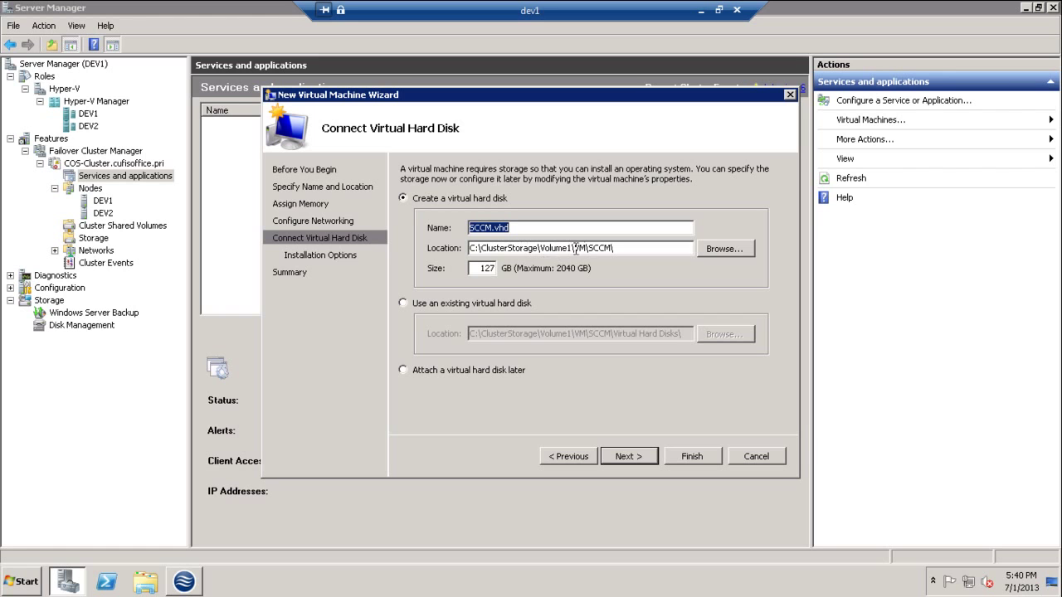
# - Use the existing virtual hard disk SCCM.vhd from the VM\SCCM\Virtual Hard Disks folder on Volume1 for the new virtual machine
pyautogui.click(404, 304)
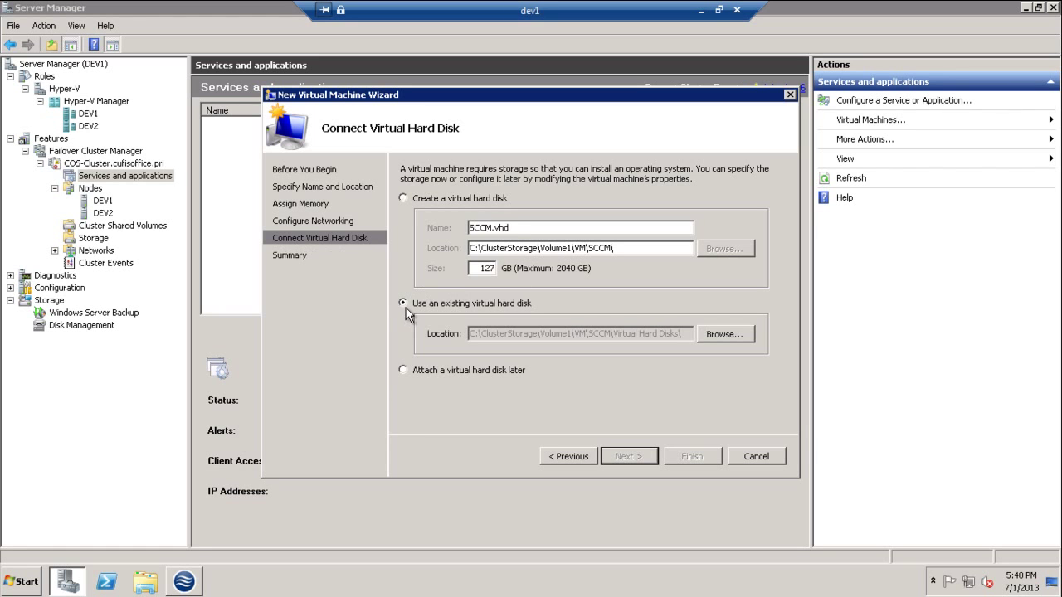
pyautogui.click(735, 335)
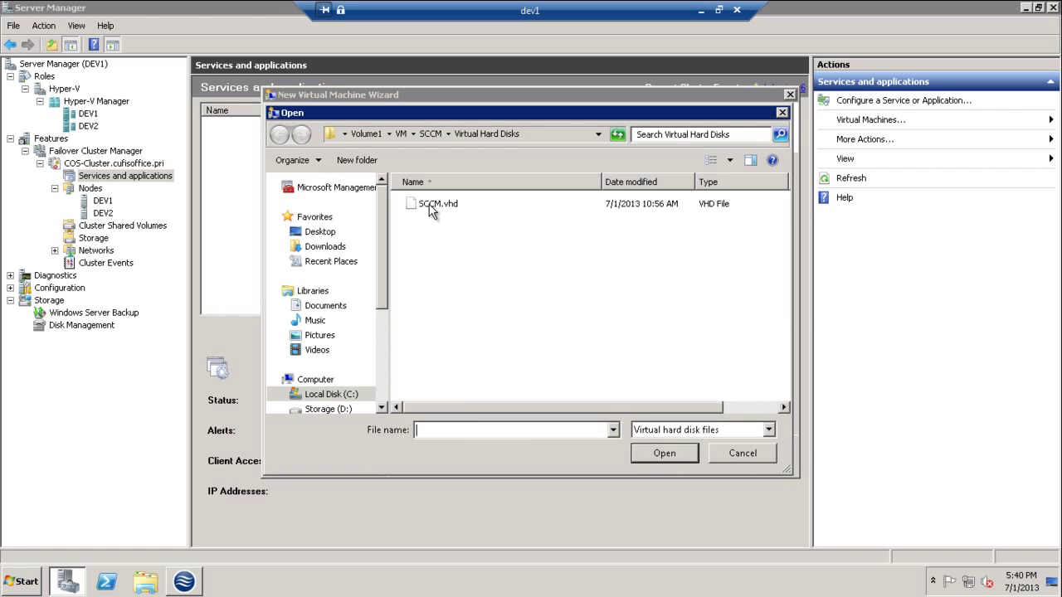
pyautogui.click(438, 208)
pyautogui.click(668, 453)
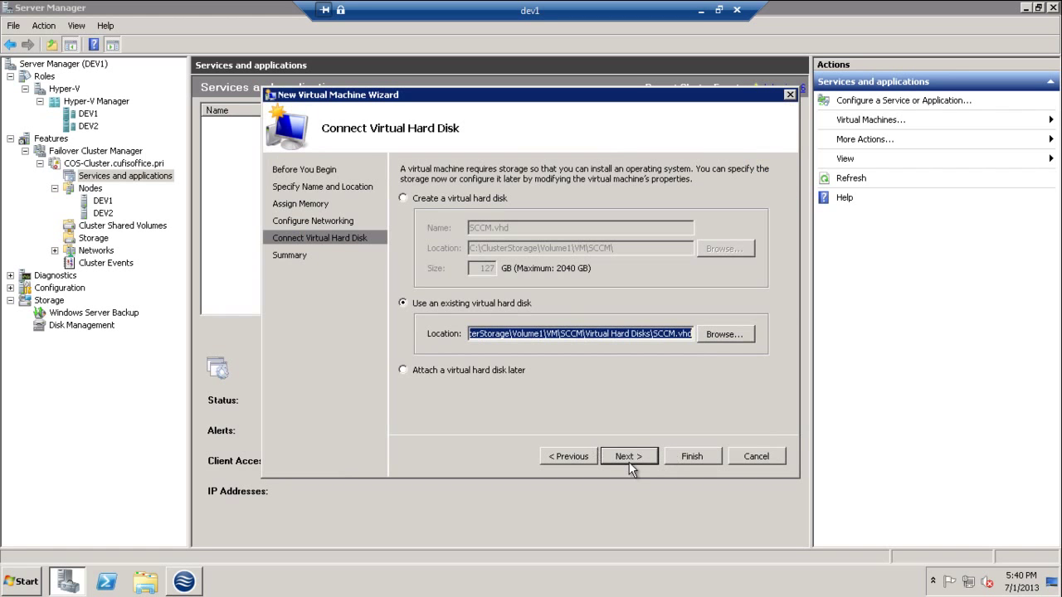
# - Complete the creation of the SCCM virtual machine and close the high availability summary
pyautogui.click(632, 456)
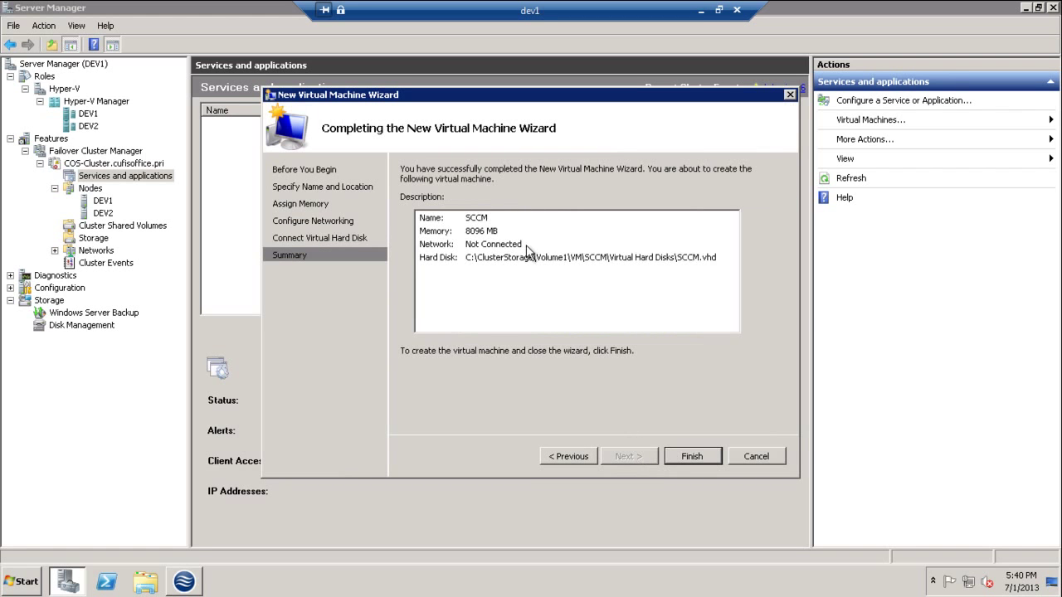
pyautogui.click(701, 457)
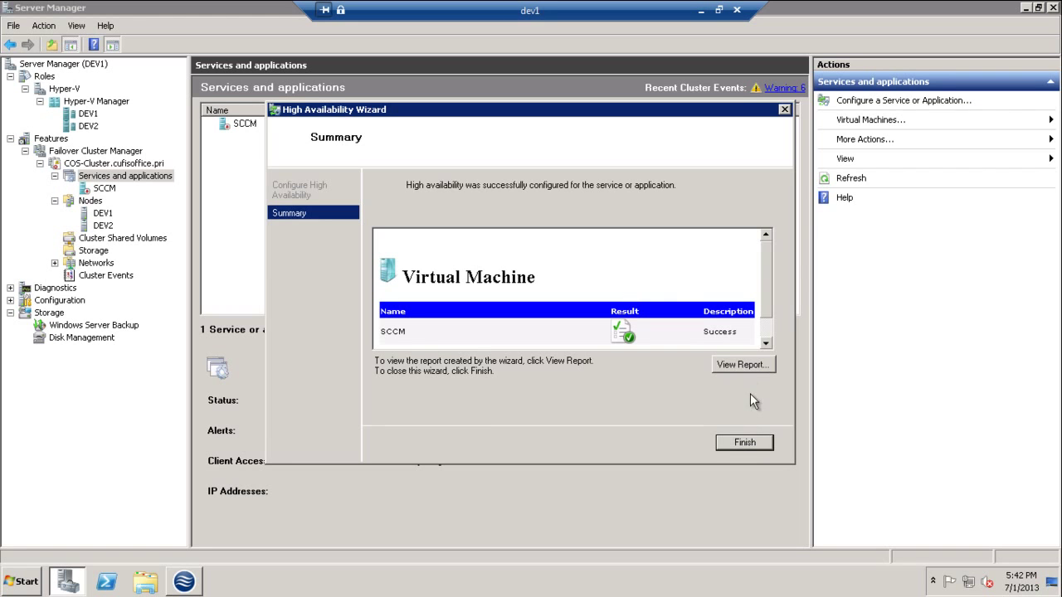
pyautogui.click(754, 442)
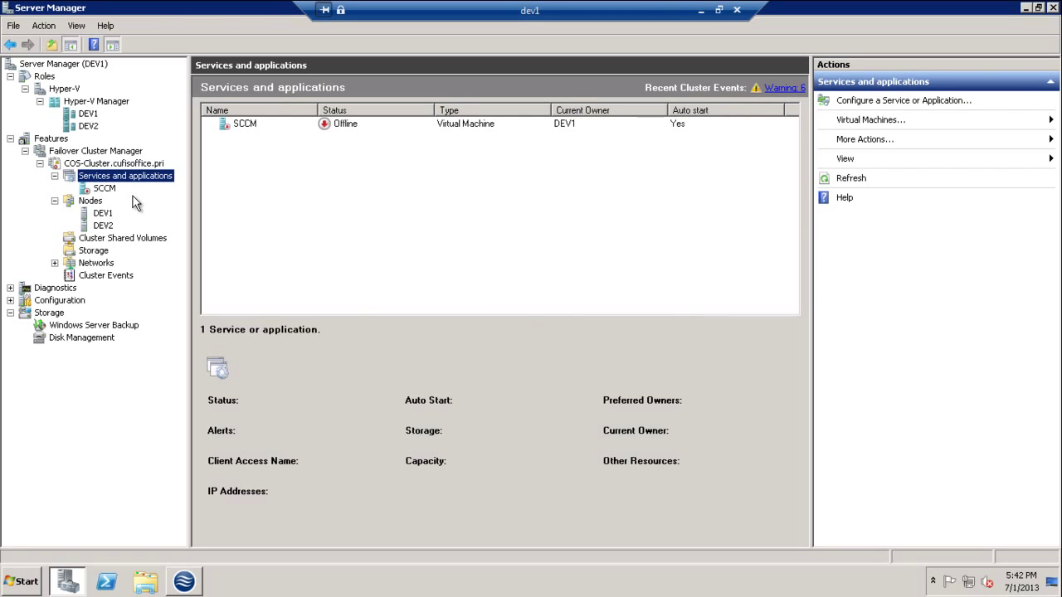
# - Start the clustered SCCM virtual machine and check which of the Hyper-V hosts DEV1 and DEV2 runs it
pyautogui.click(104, 188)
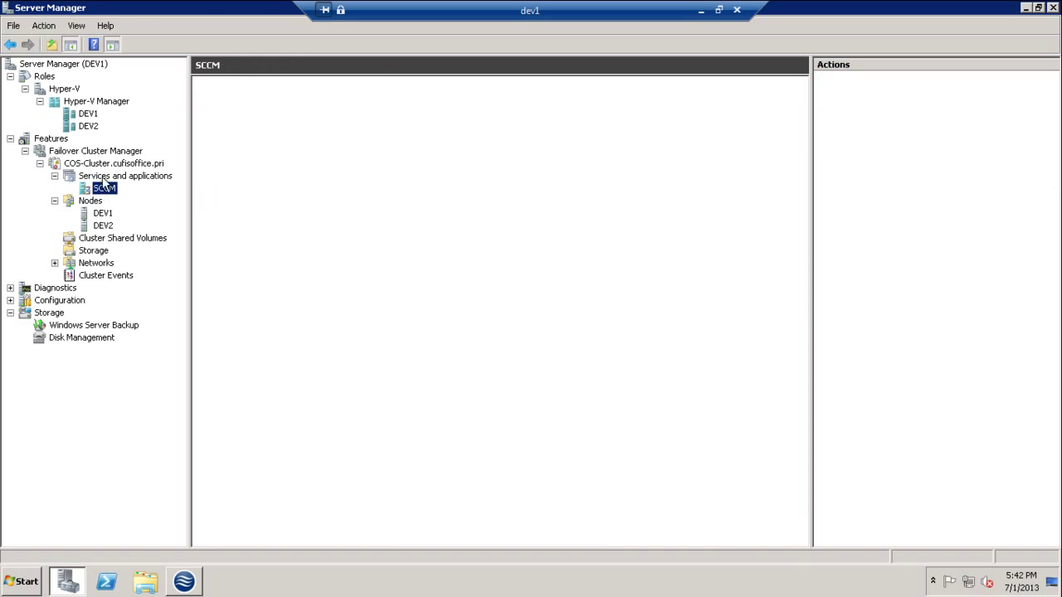
pyautogui.rightClick(100, 194)
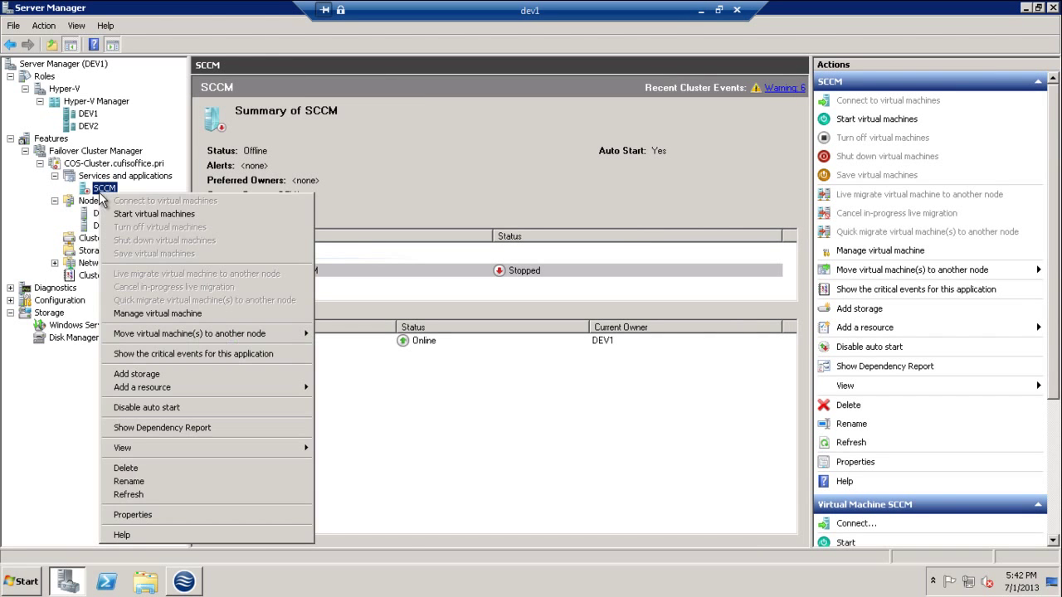
pyautogui.click(135, 214)
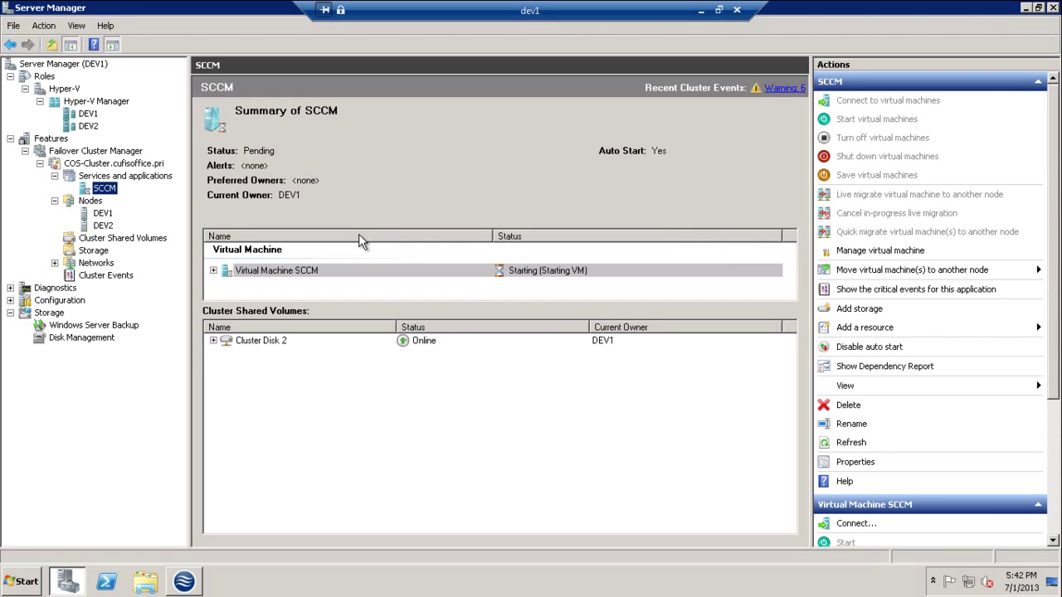
pyautogui.click(89, 114)
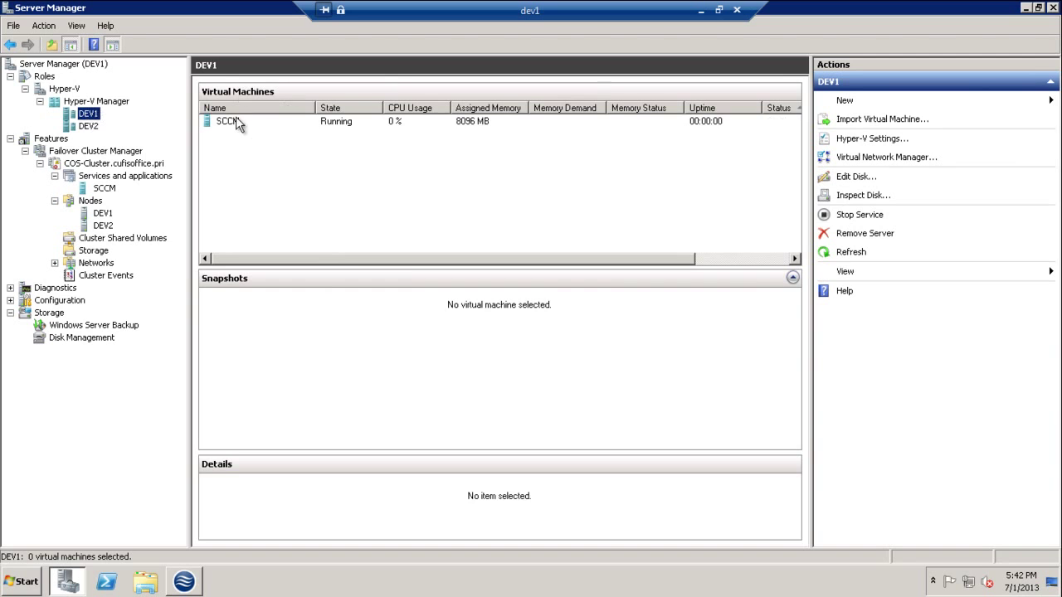
pyautogui.click(236, 121)
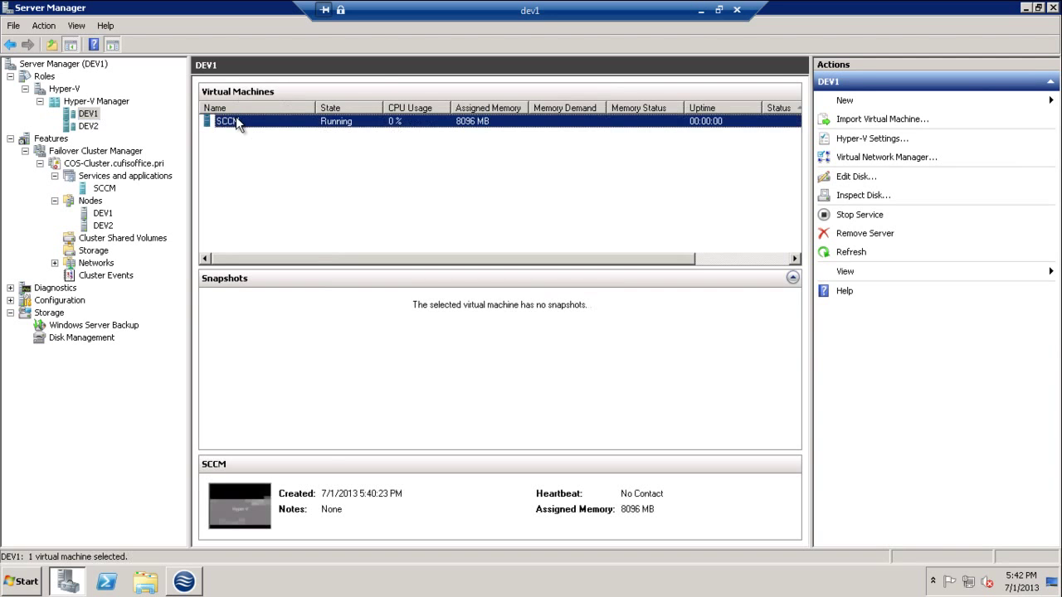
pyautogui.click(85, 127)
pyautogui.click(87, 113)
# - Live migrate the clustered SCCM virtual machine to node DEV2
pyautogui.click(103, 190)
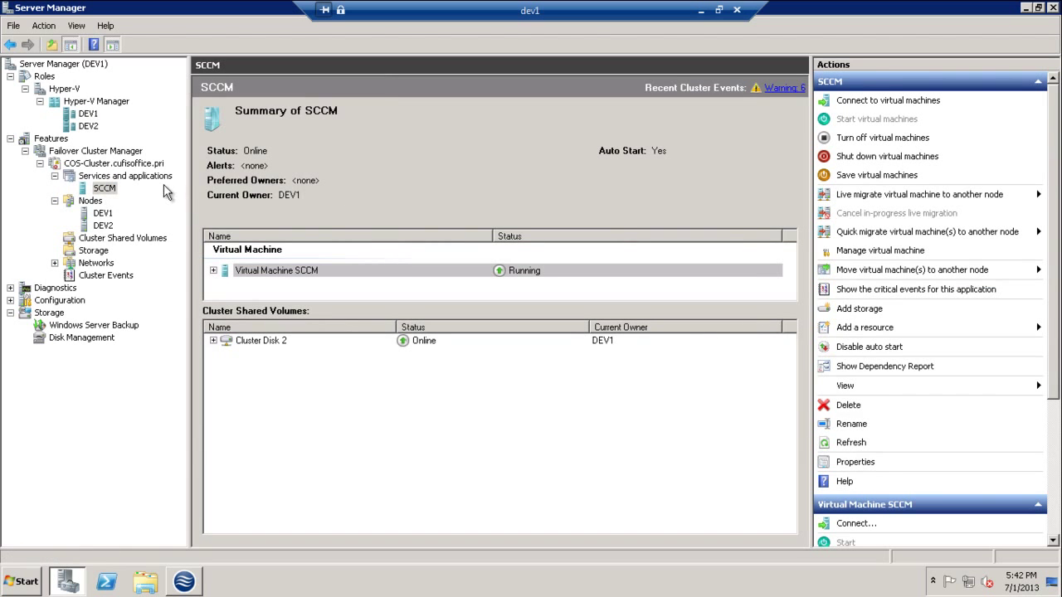
pyautogui.rightClick(102, 190)
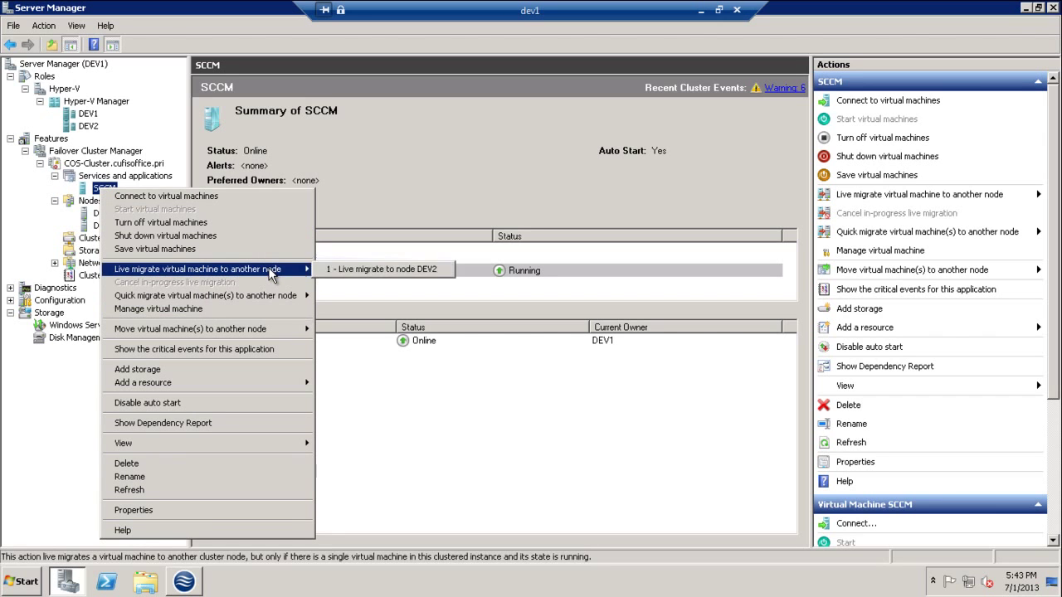
pyautogui.moveTo(270, 273)
pyautogui.click(345, 271)
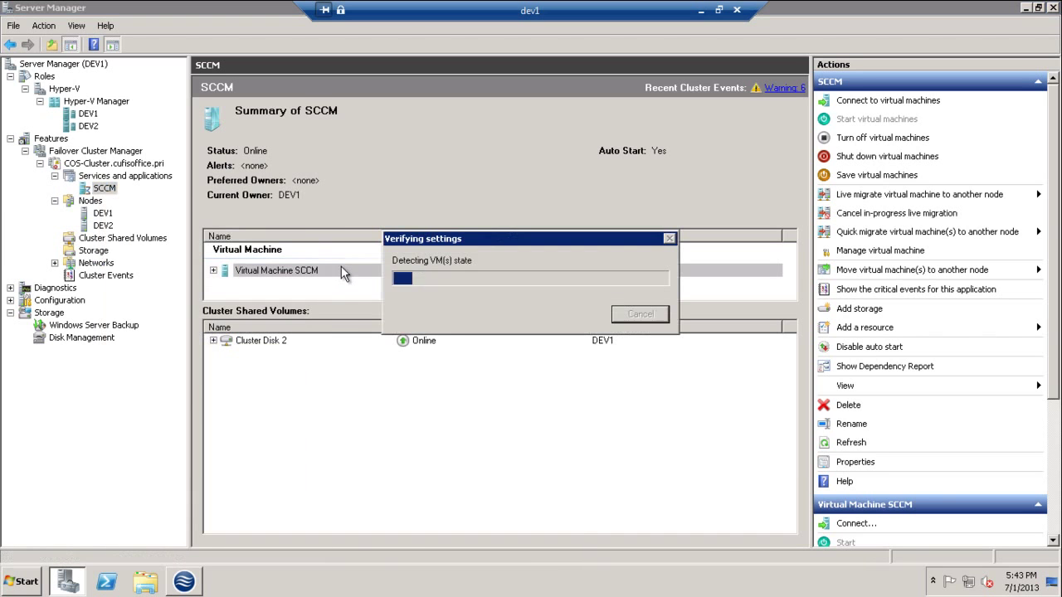